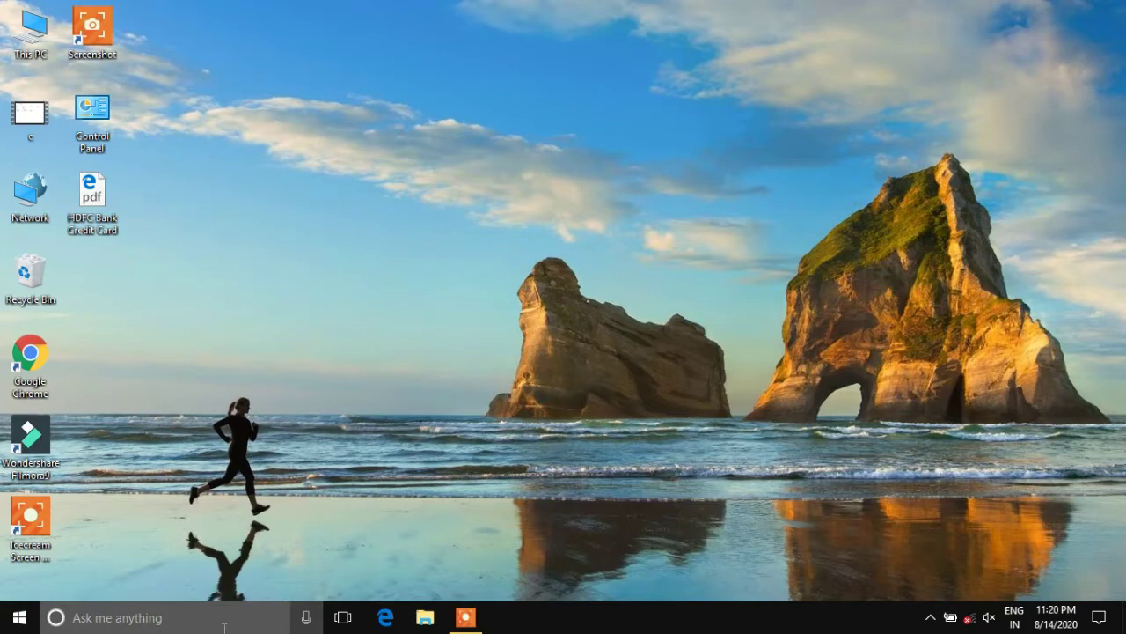
- Search for Notepad, launch it and maximize its window
click(238, 616)
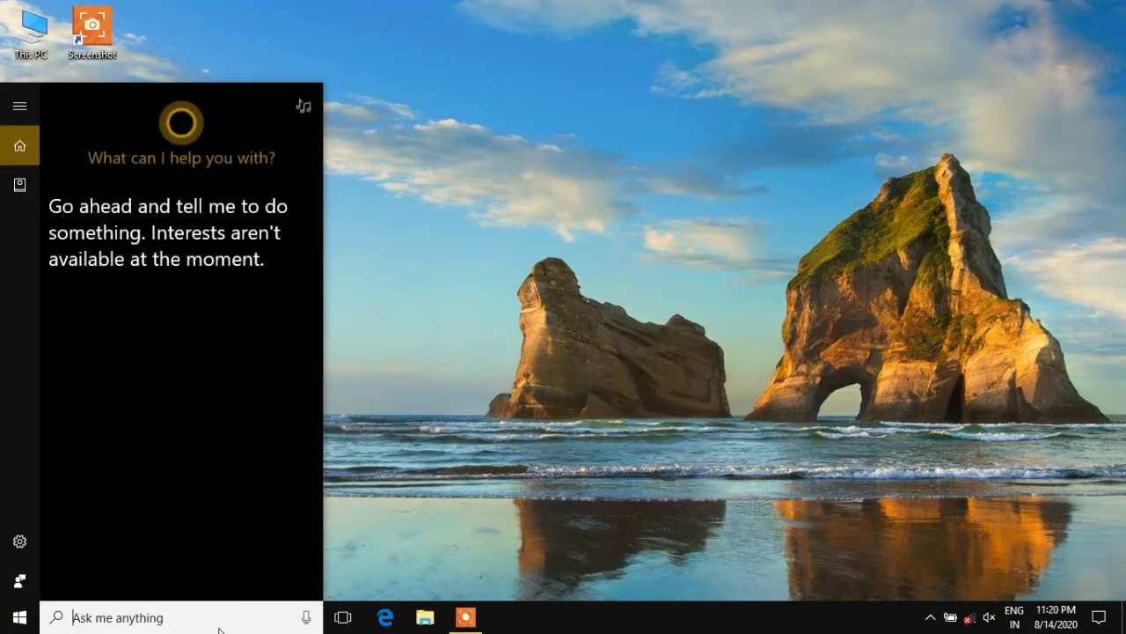
text(note)
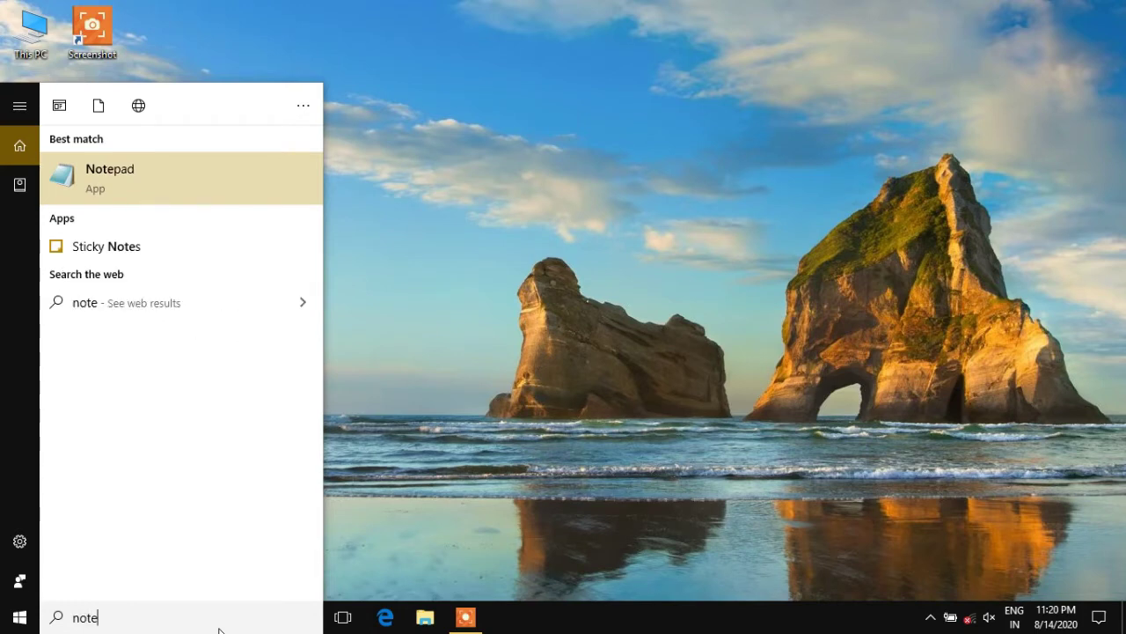
click(181, 170)
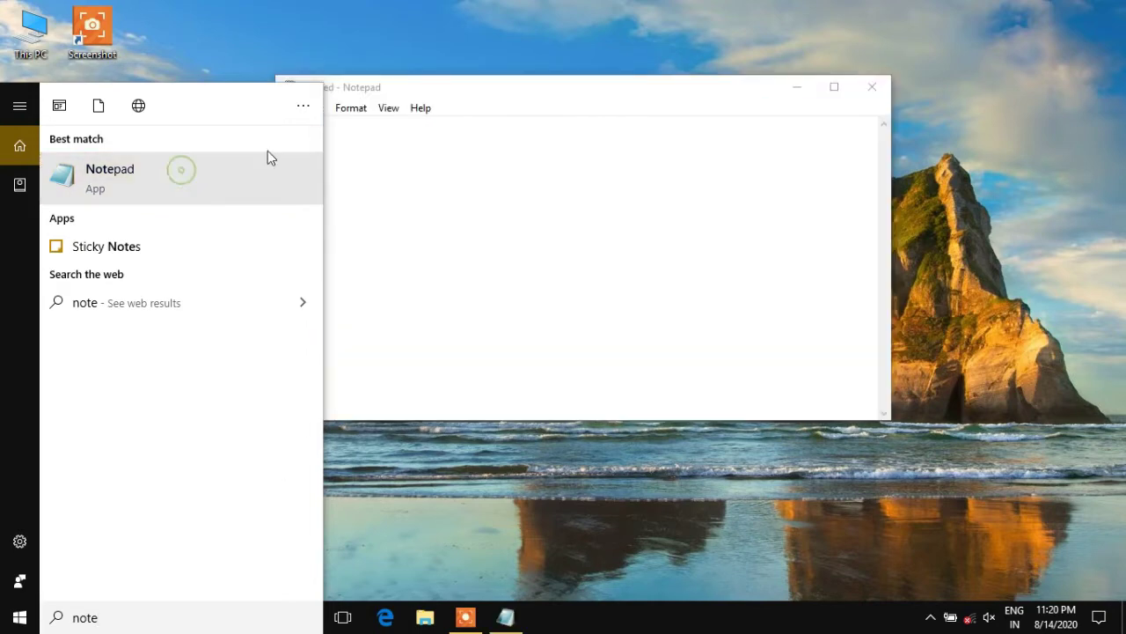
click(836, 88)
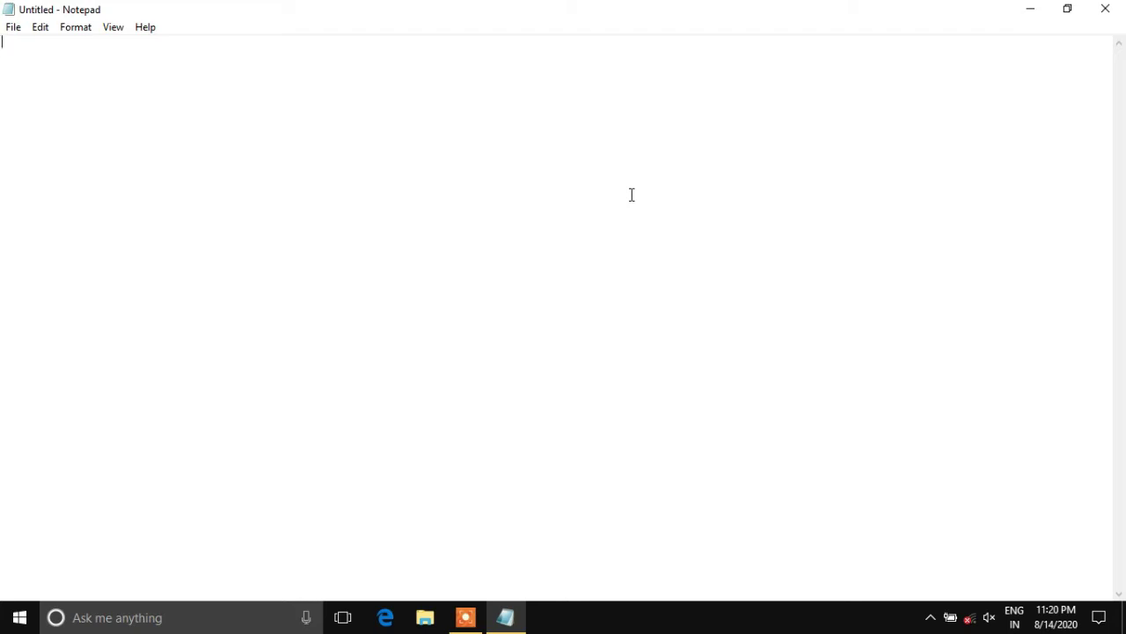
- Write the lines "The" and "Manager", followed by the indented line "This is to ifnorm you that we are not going there today"
text(The)
key(Return)
text(Manager)
key(Return)
text(This is to)
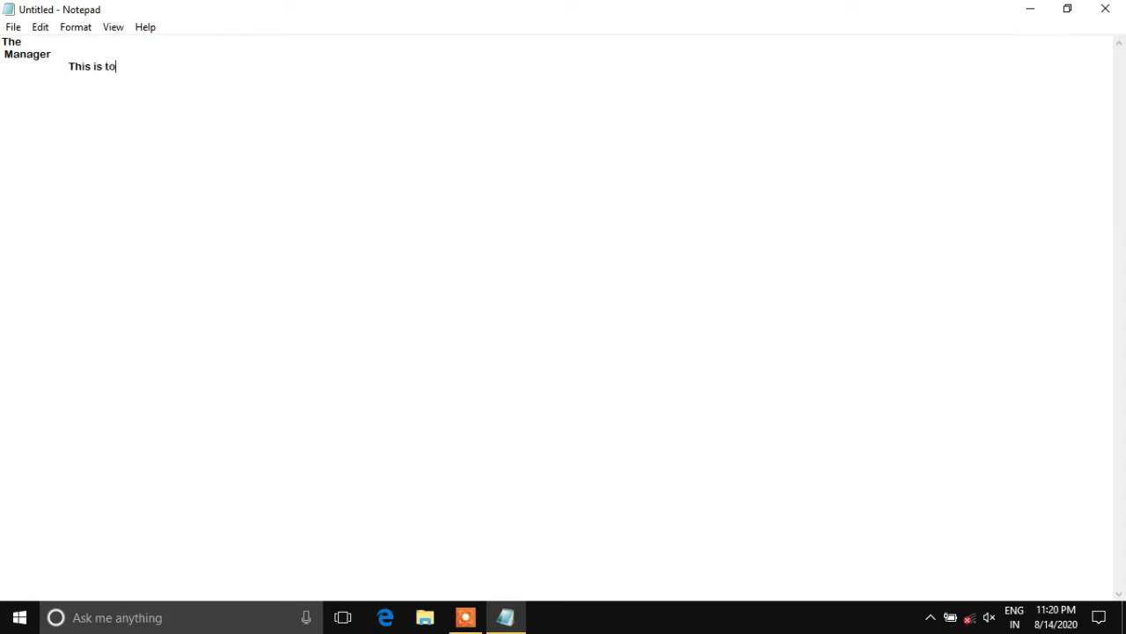
text( ifnorm you that we a)
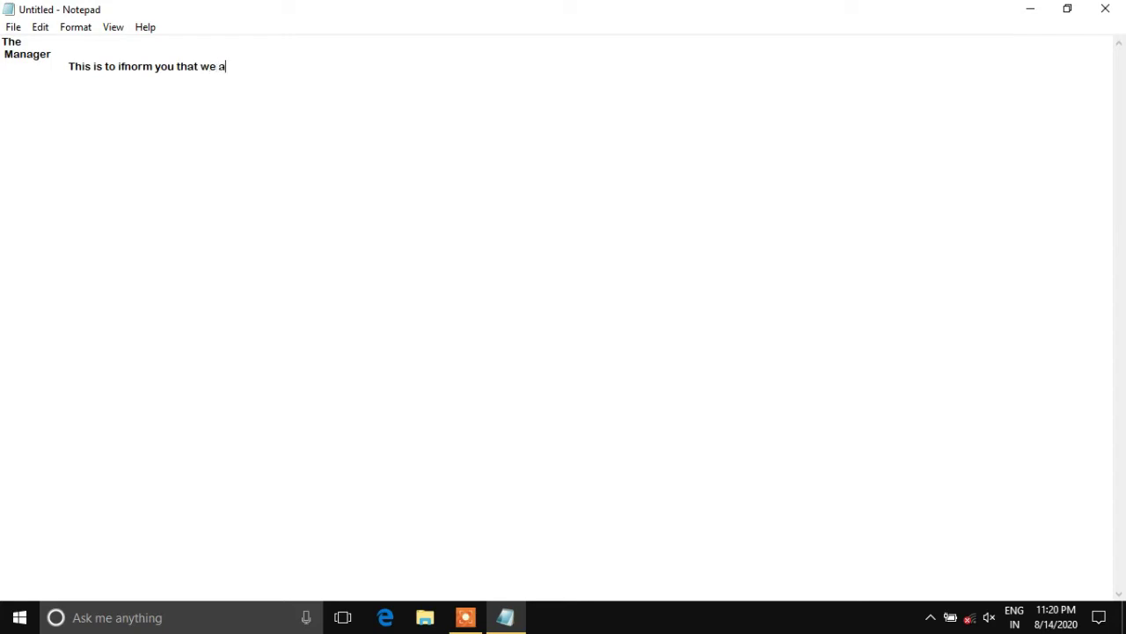
text(re not going there today)
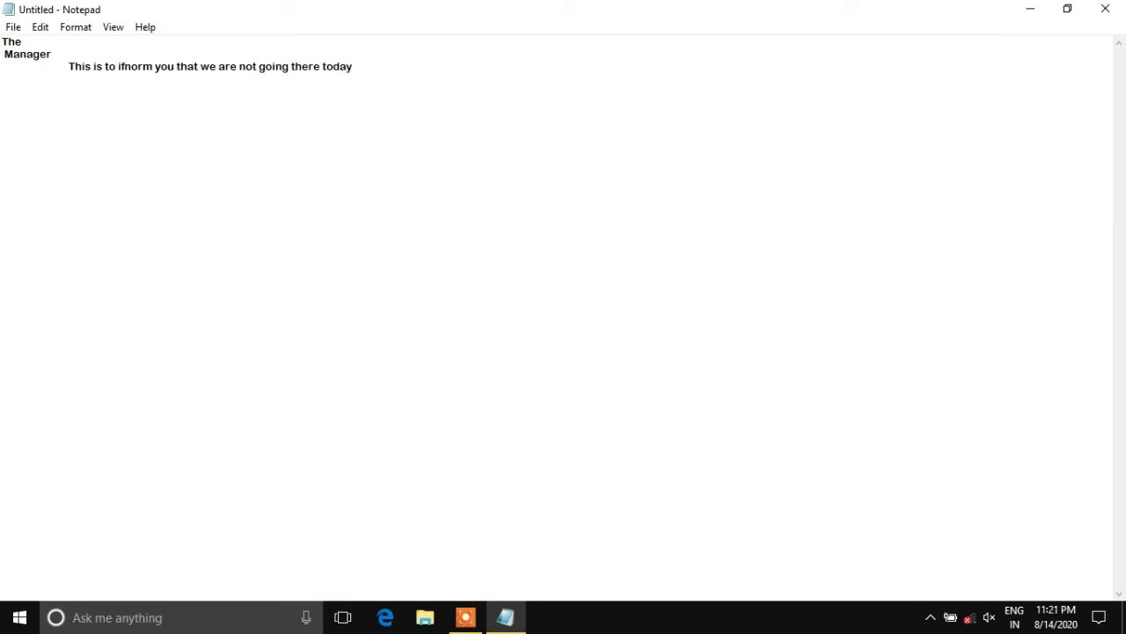
- Leave a blank line and add the sentence "kindly requet to you that you are allow avobe metion"
key(Return)
key(Return)
text(kindly requet to you that )
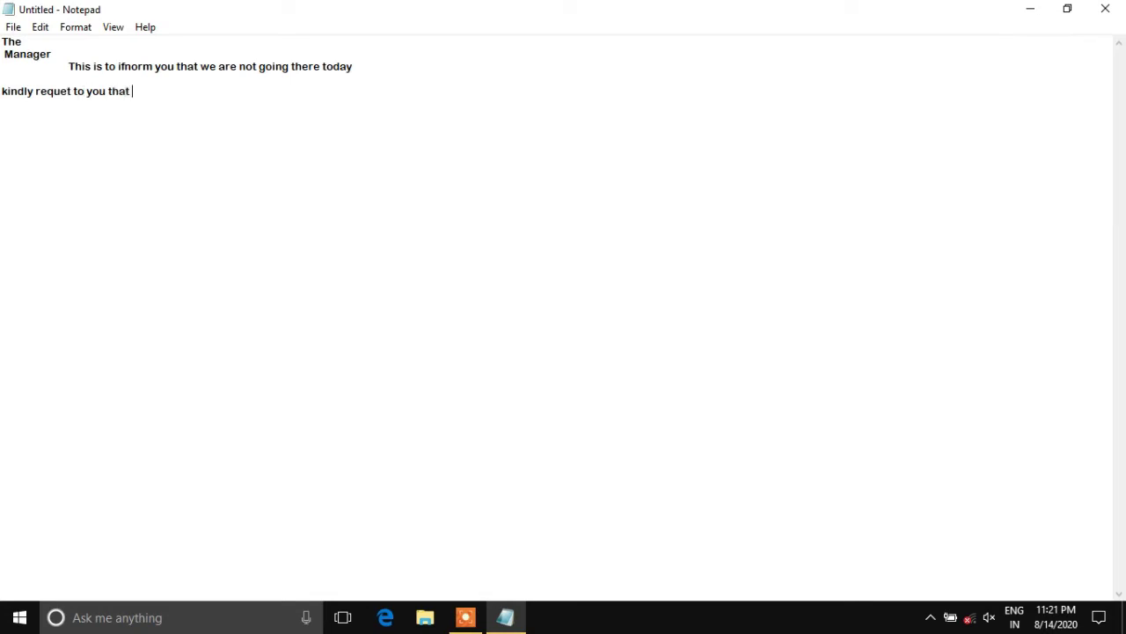
text(you are allow avobe)
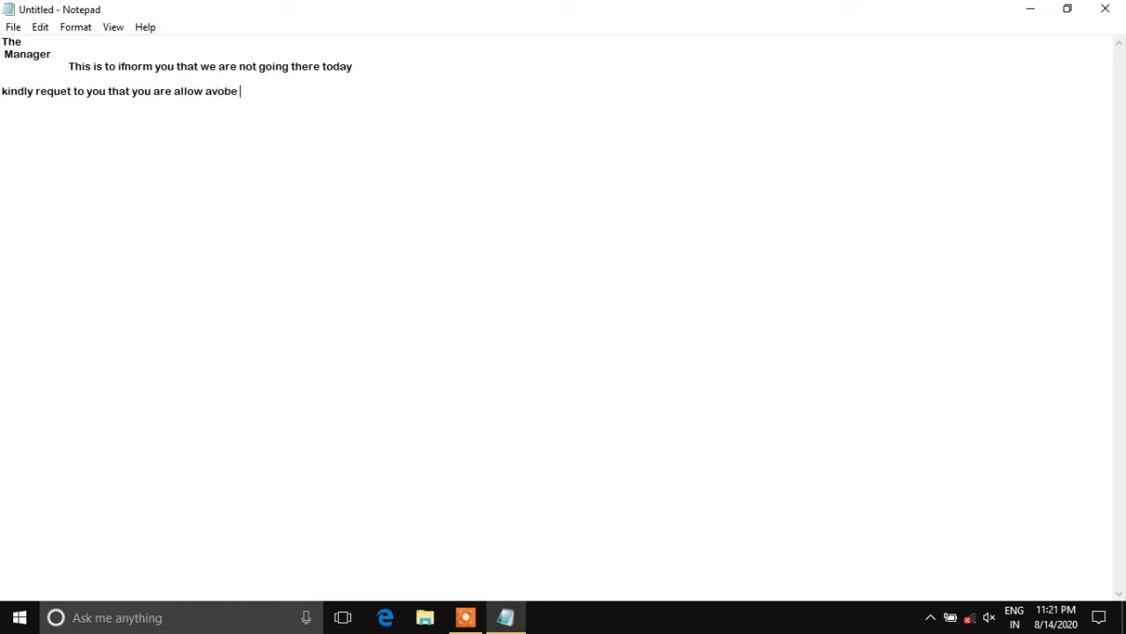
text( metion)
- Try to save the document to the Desktop as a text document named "Demo *.txt"
click(12, 27)
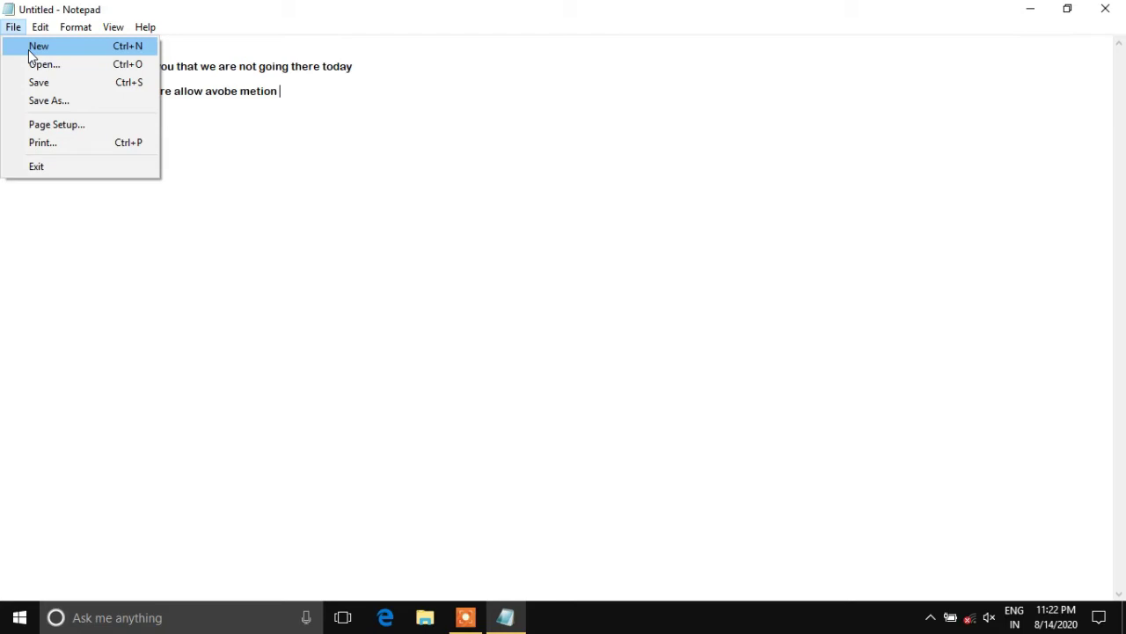
click(384, 194)
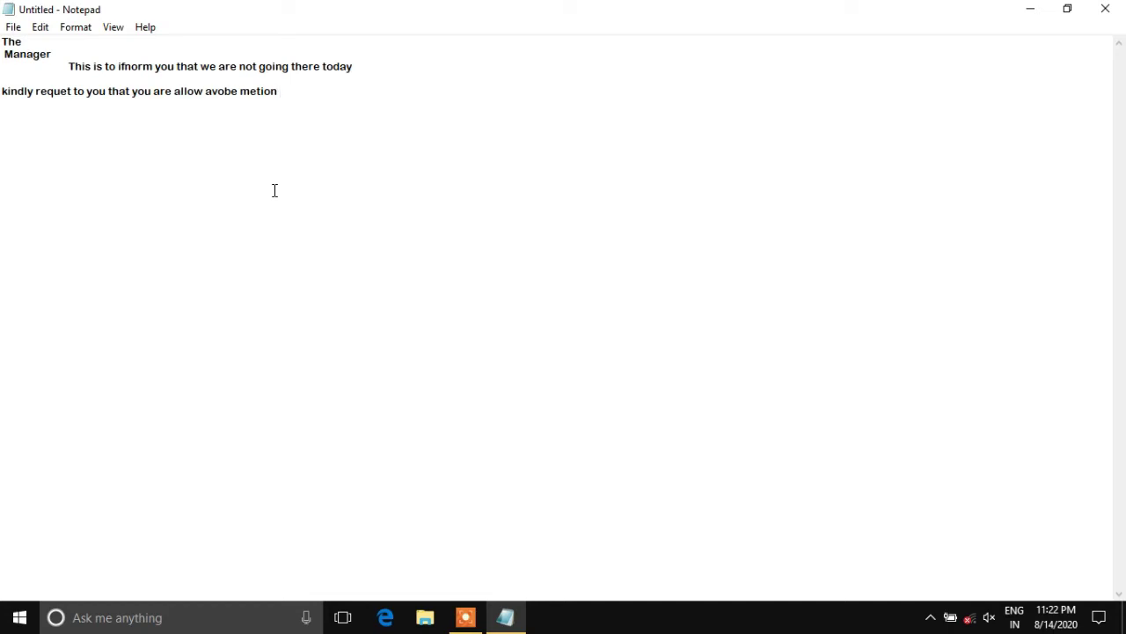
click(13, 27)
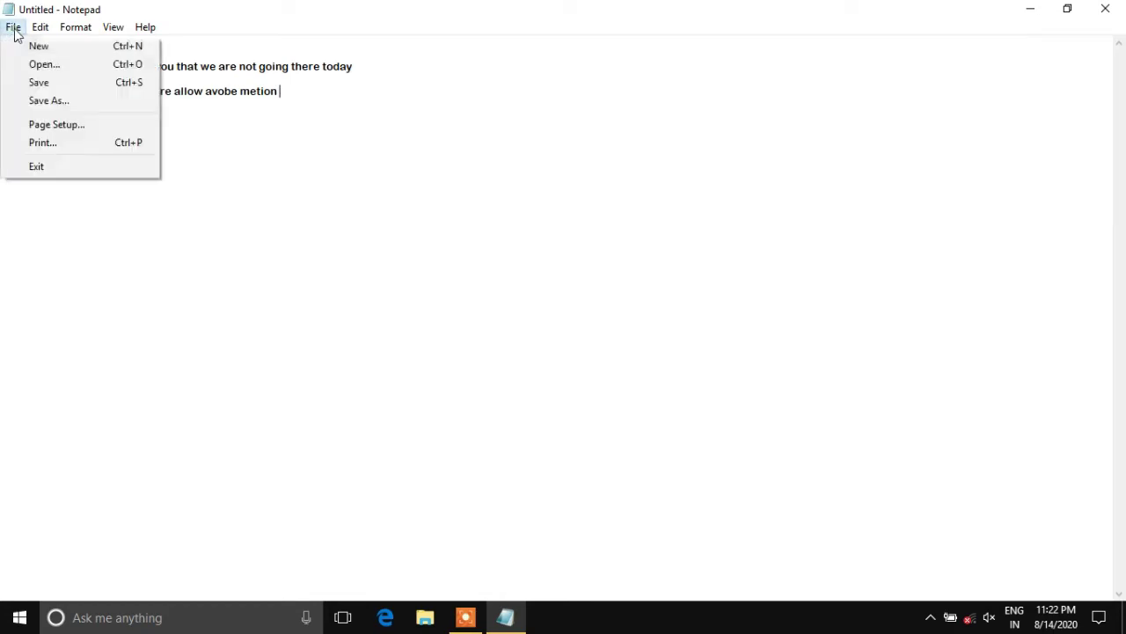
click(80, 85)
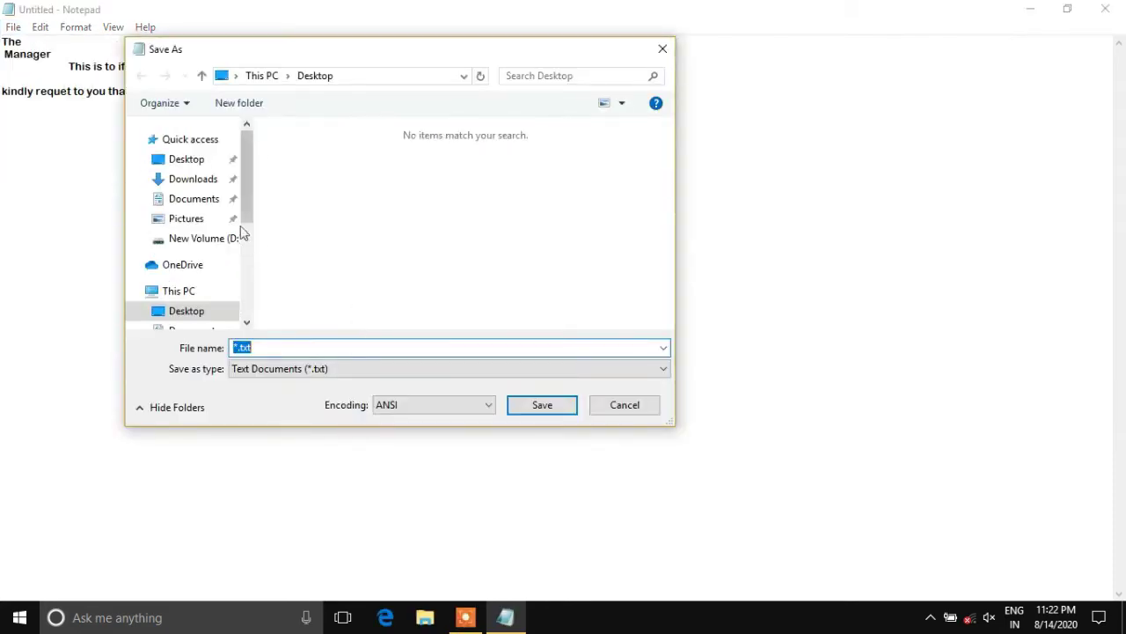
click(187, 162)
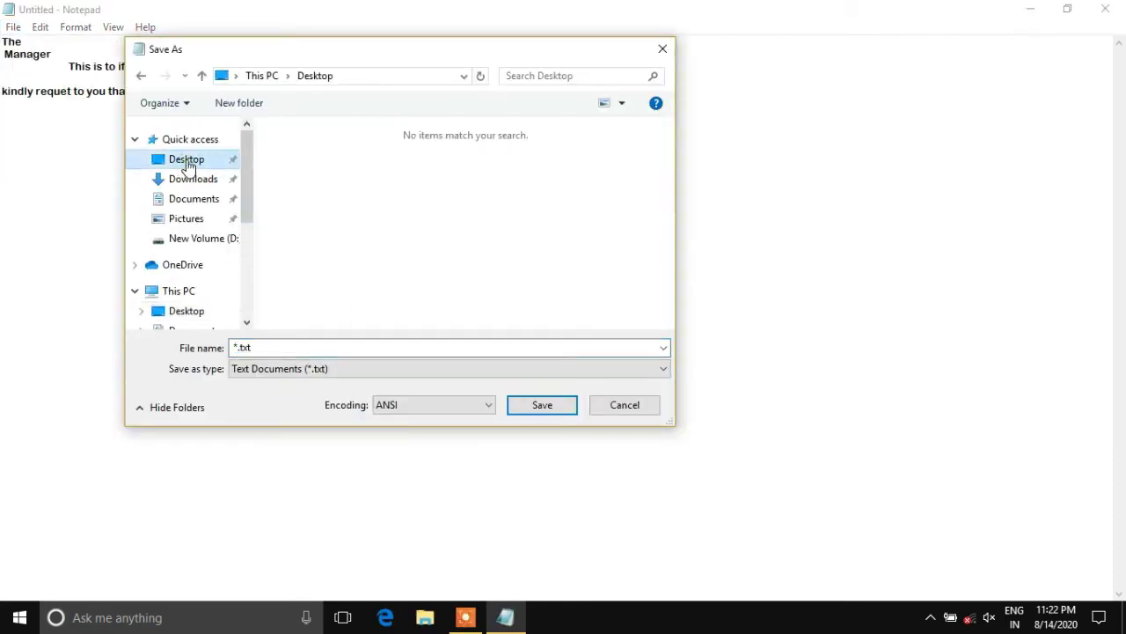
double_click(238, 348)
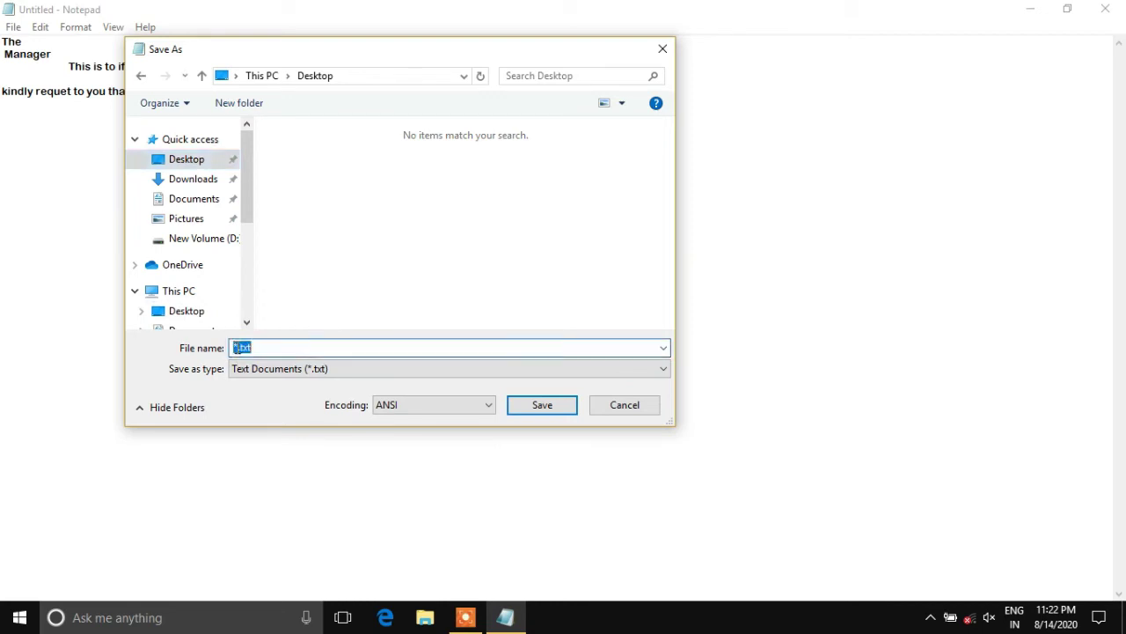
click(235, 348)
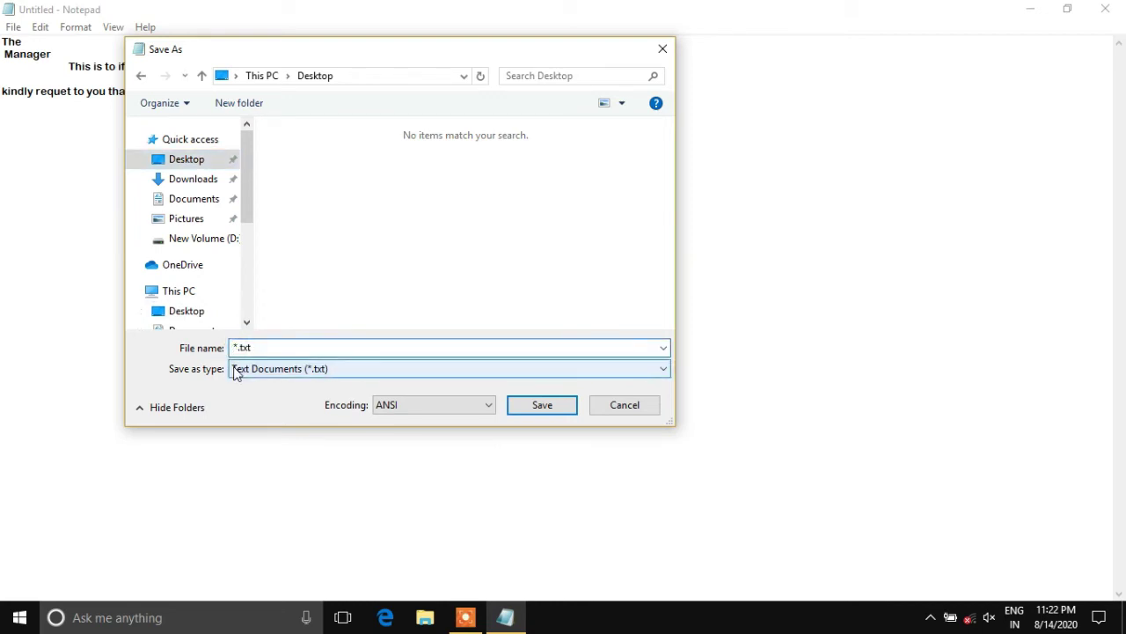
text(Demo)
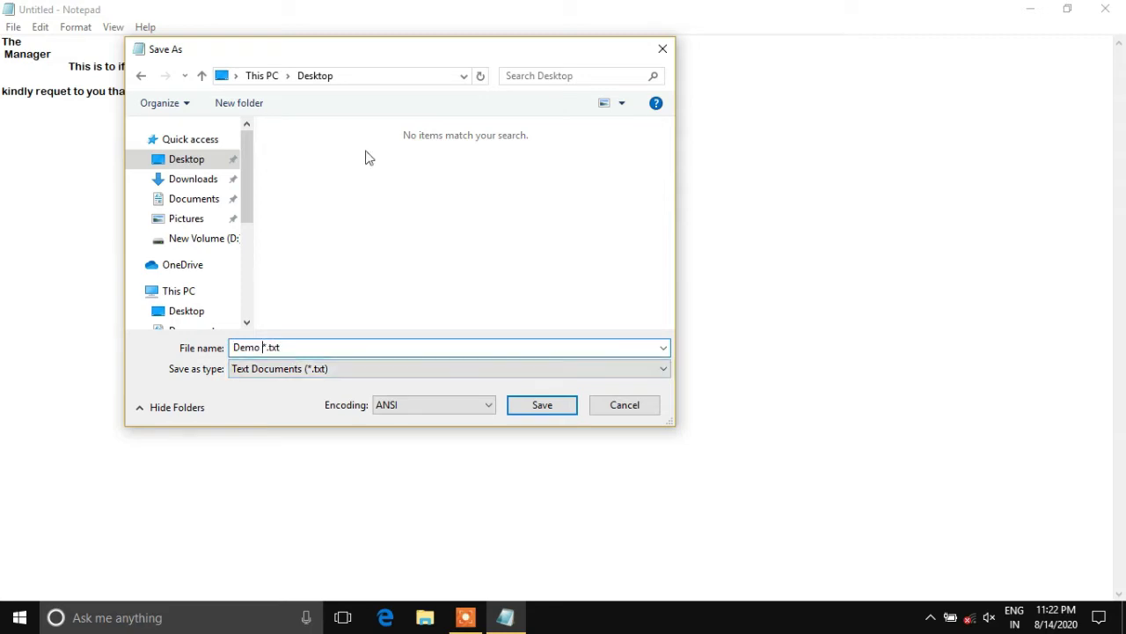
click(539, 413)
click(539, 414)
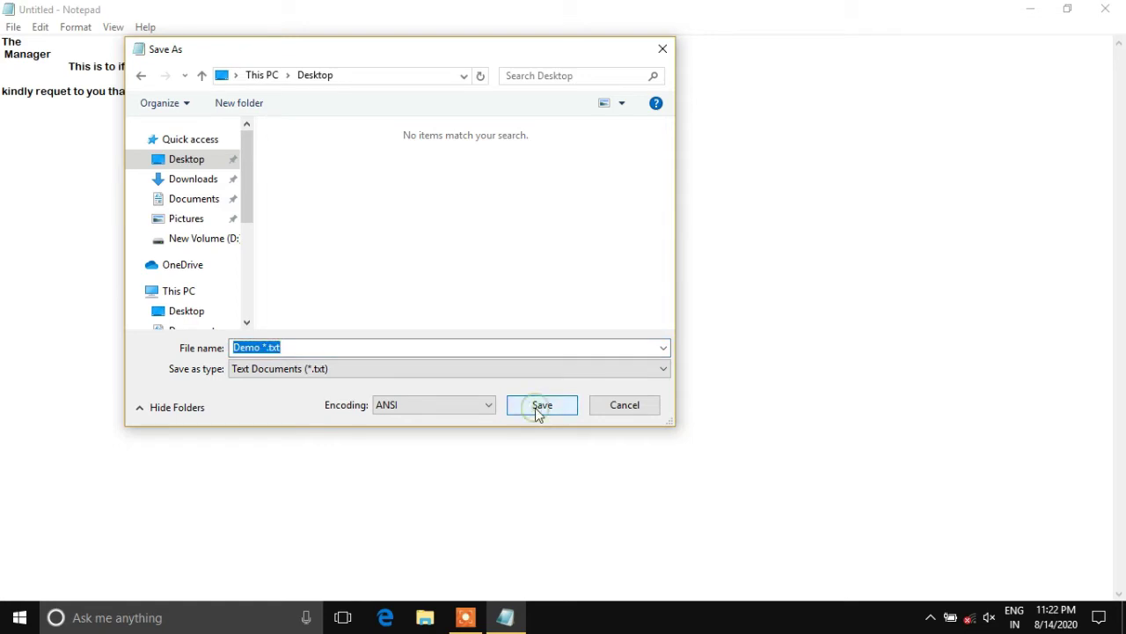
- Remove the asterisk from the file name and save the document to the Desktop as "Demo .txt"
click(187, 162)
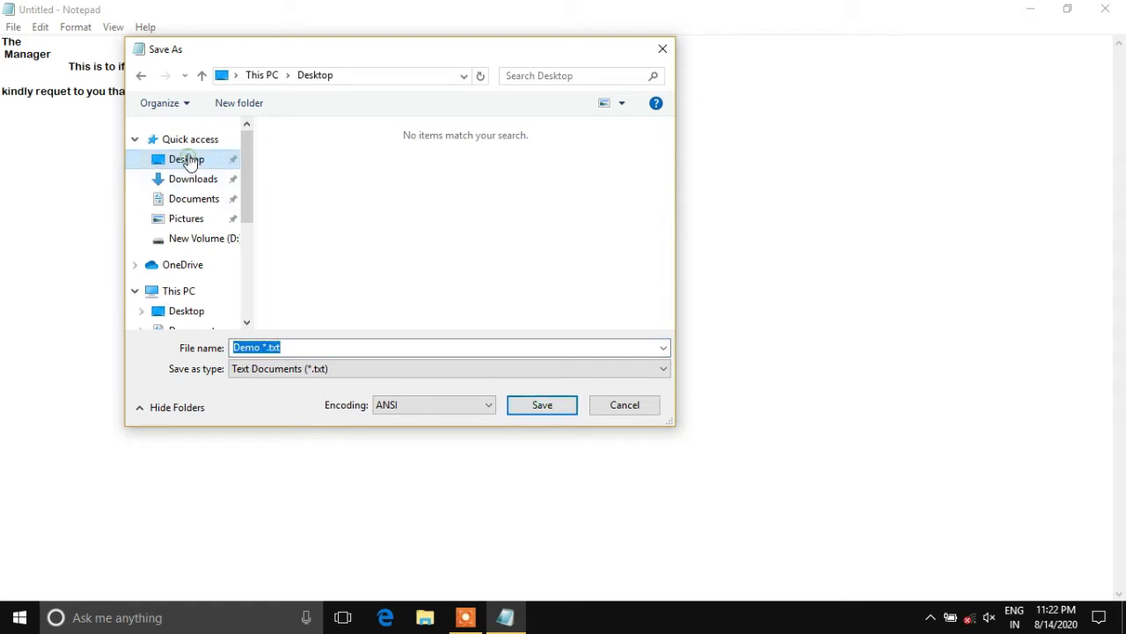
click(533, 411)
click(533, 411)
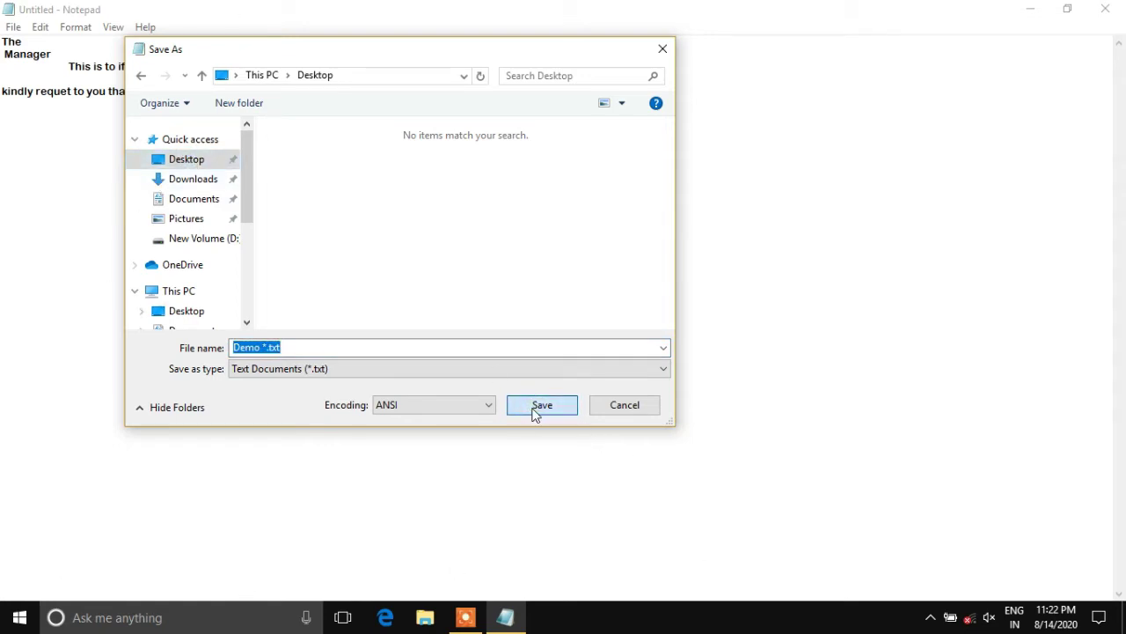
click(263, 347)
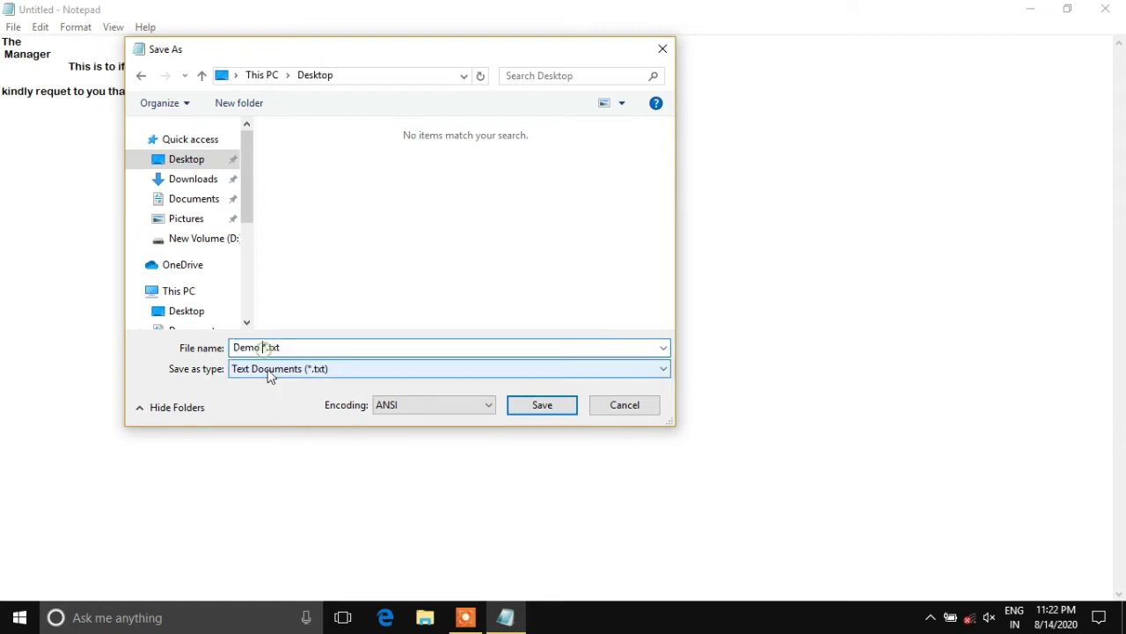
key(Delete)
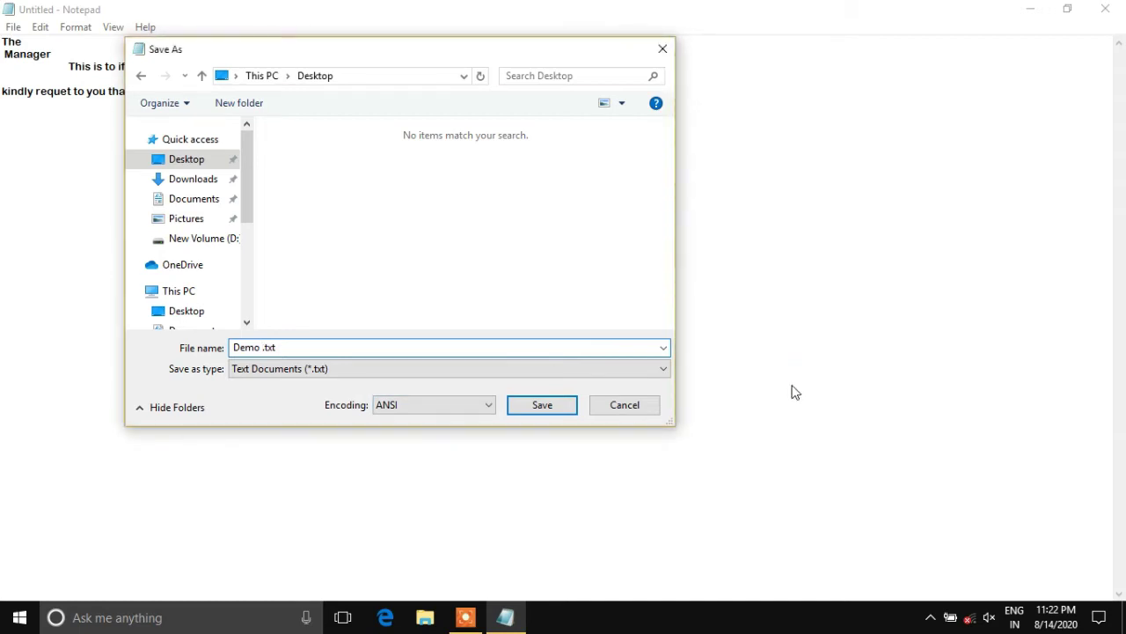
click(538, 407)
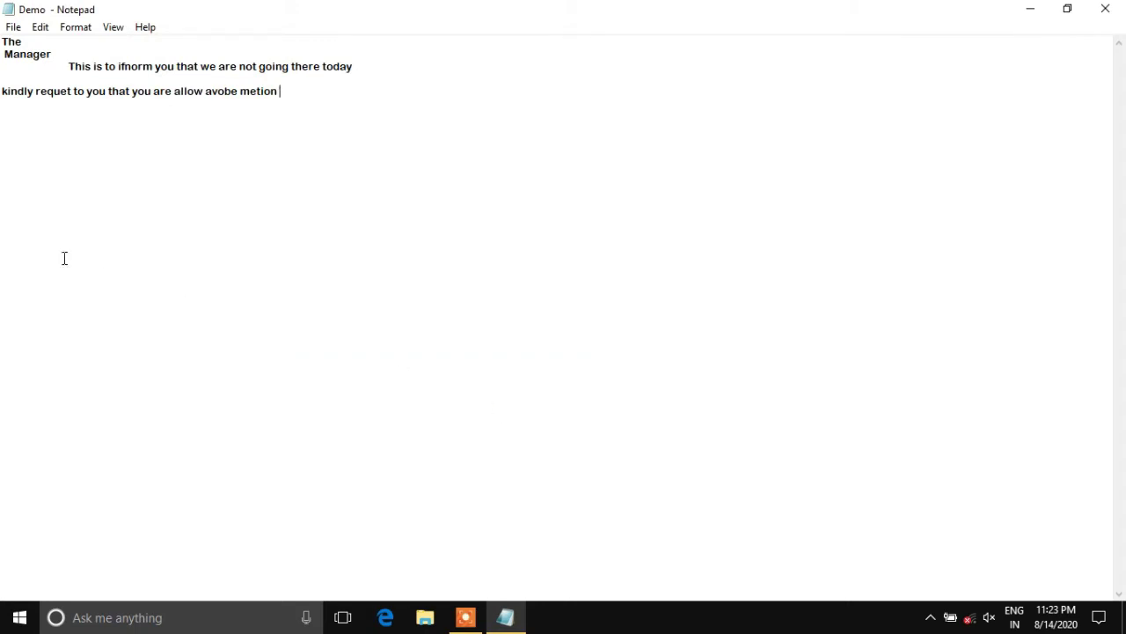
- Exit Notepad and relaunch it with a blank document in a maximized window
click(12, 29)
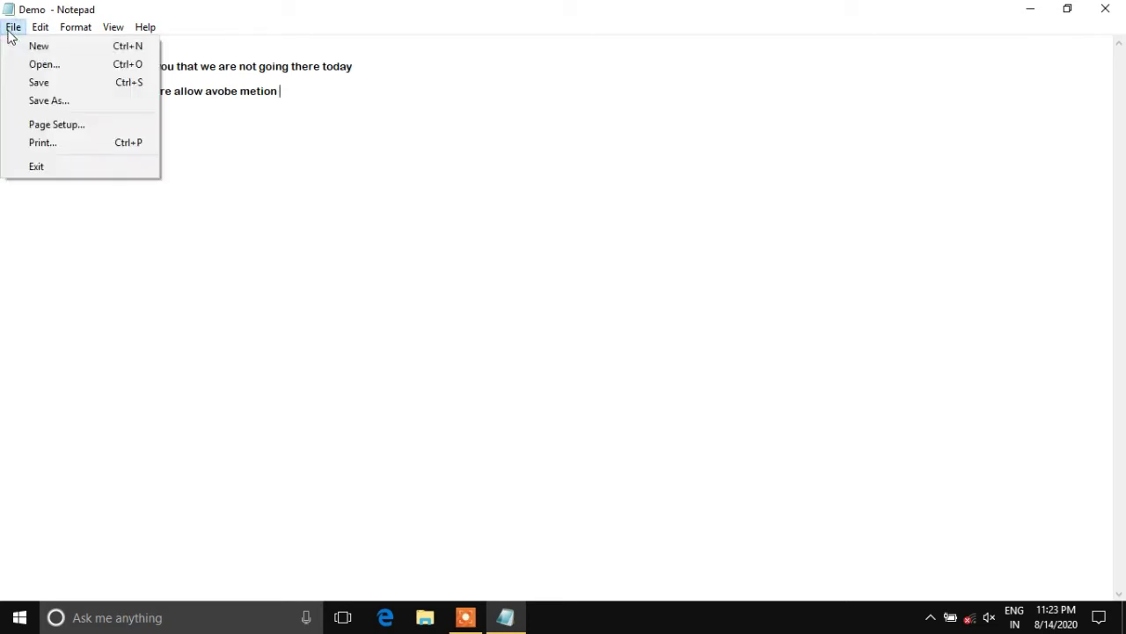
click(55, 173)
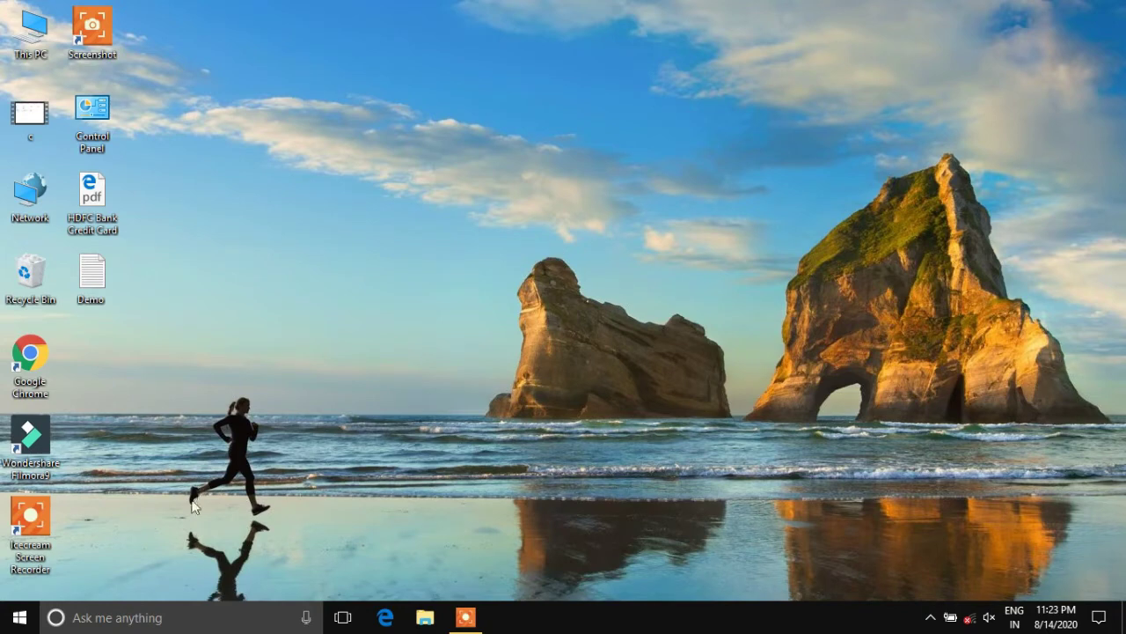
click(129, 611)
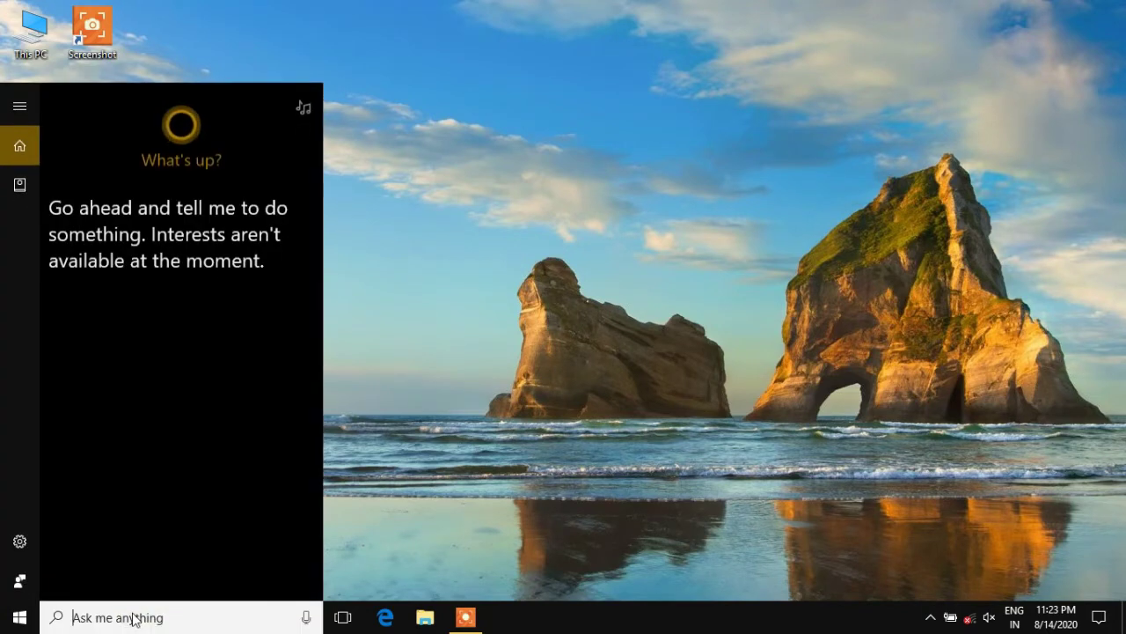
text(note)
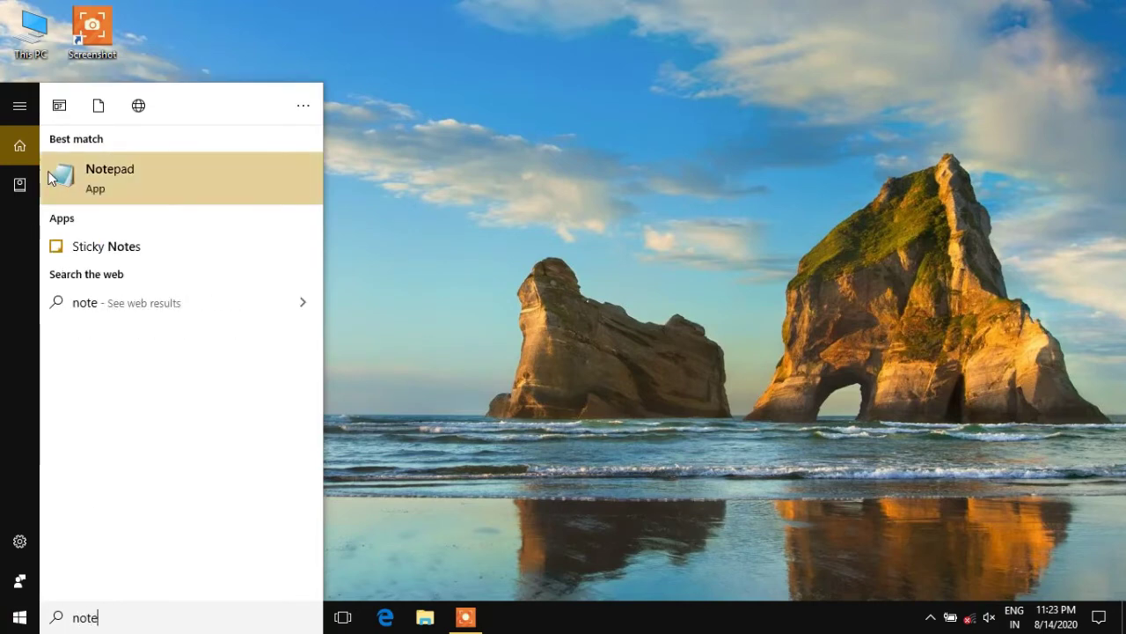
click(155, 163)
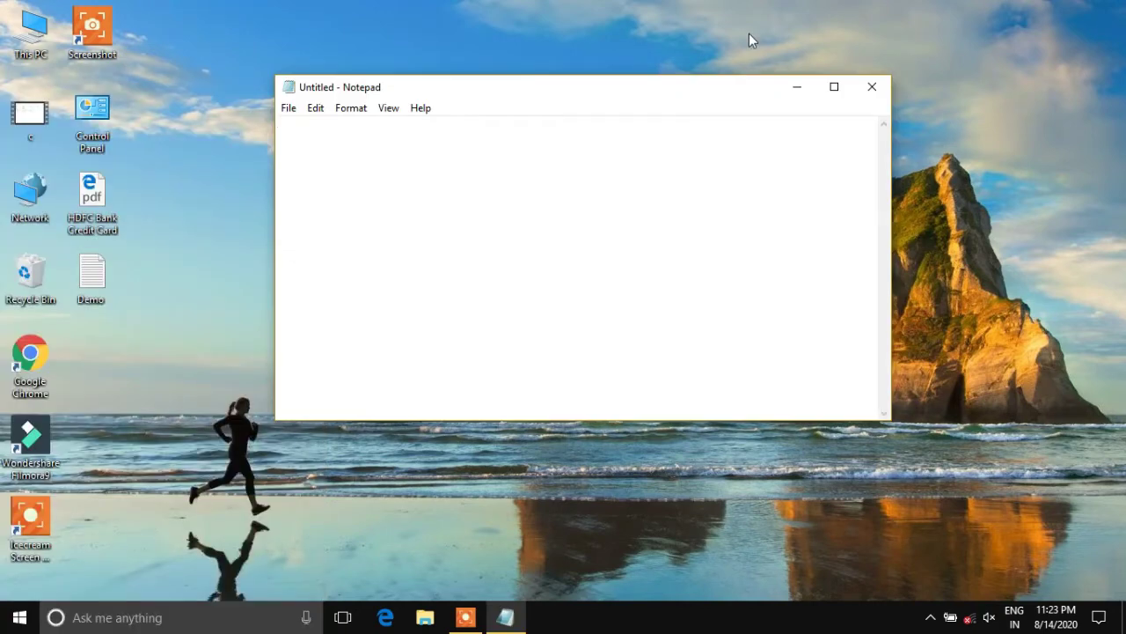
click(834, 86)
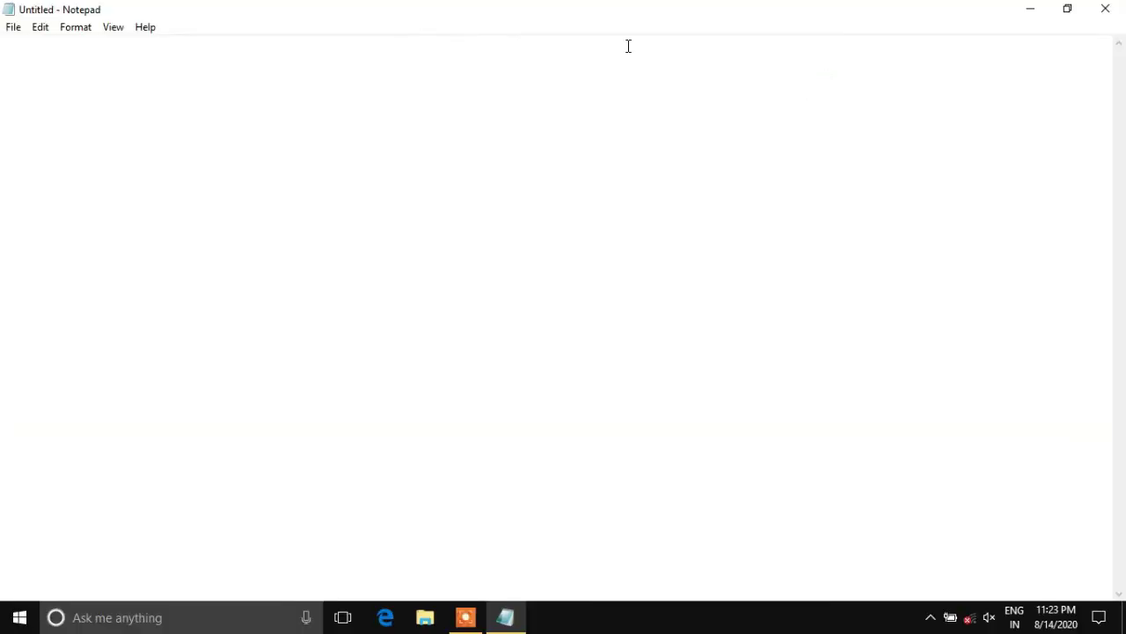
- Open the saved Demo text file from the Desktop
click(7, 34)
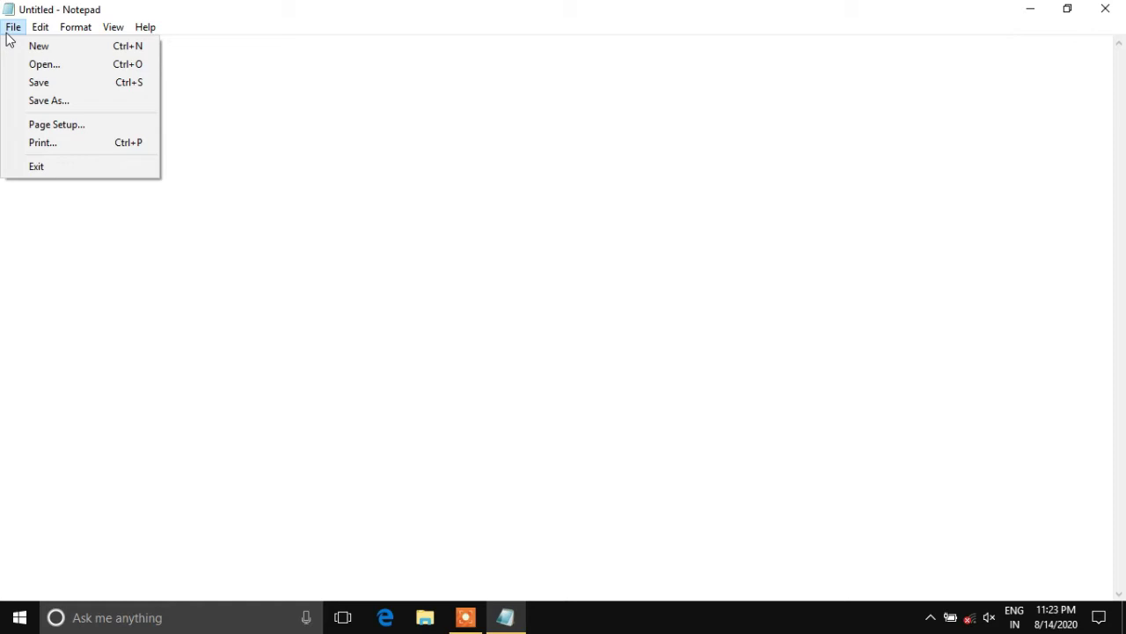
click(39, 76)
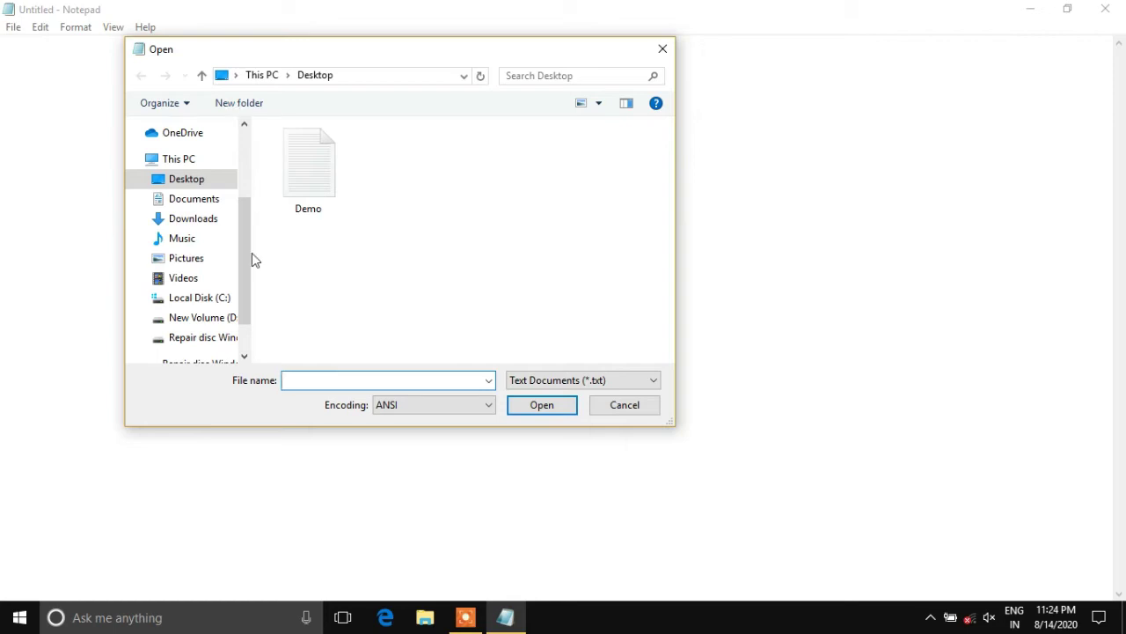
click(328, 187)
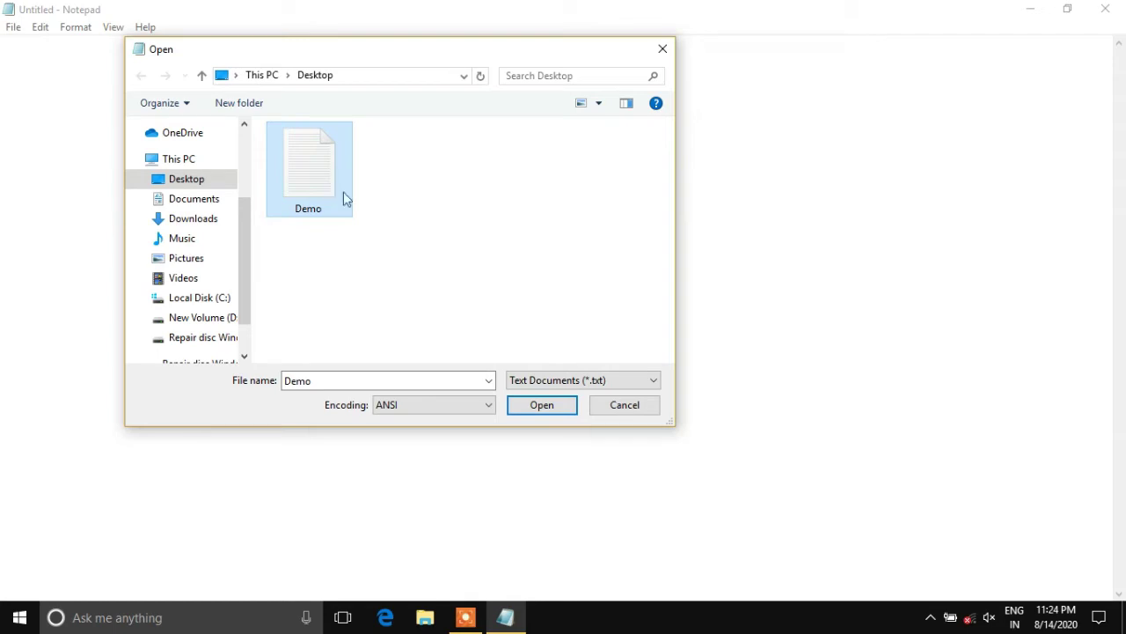
click(550, 410)
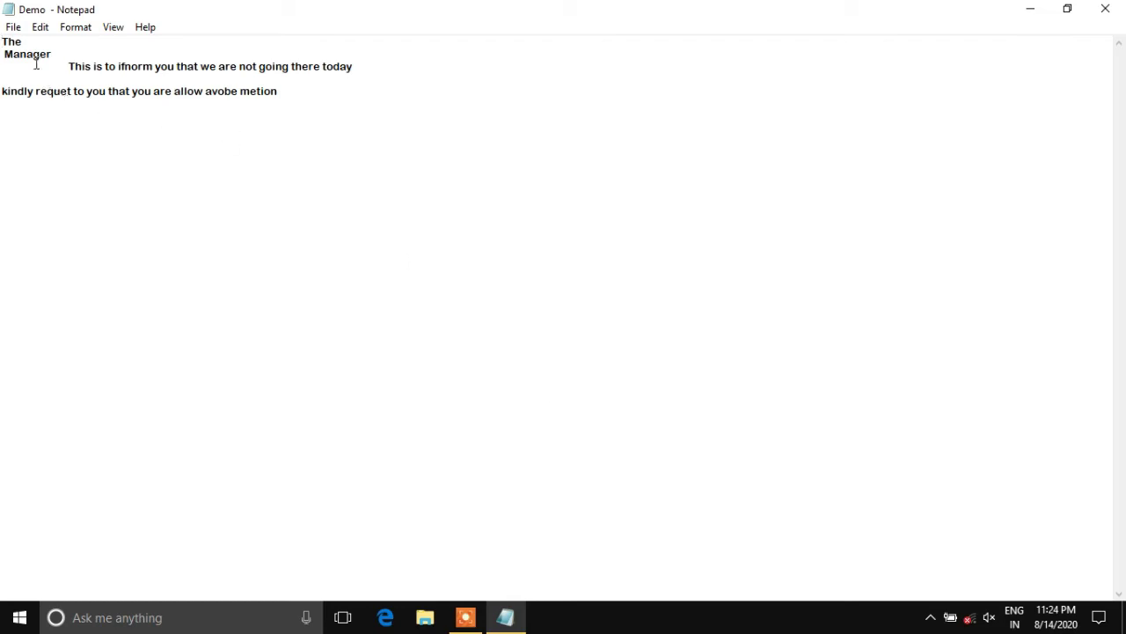
- Save a copy of the letter to the Desktop as a text document named "Demo 1"
click(13, 27)
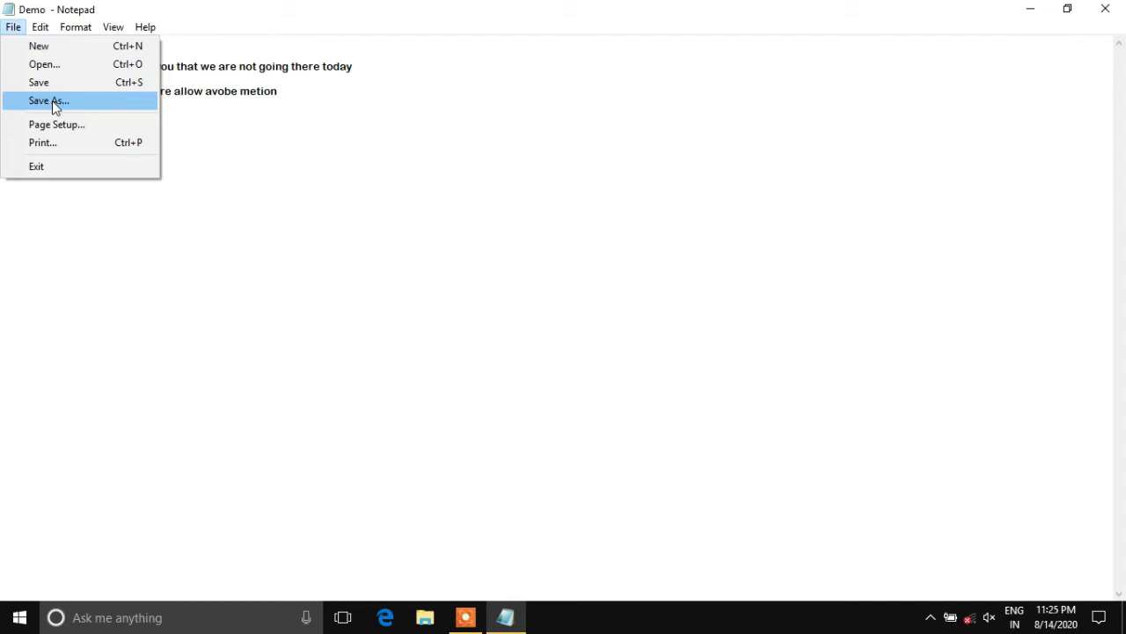
click(52, 101)
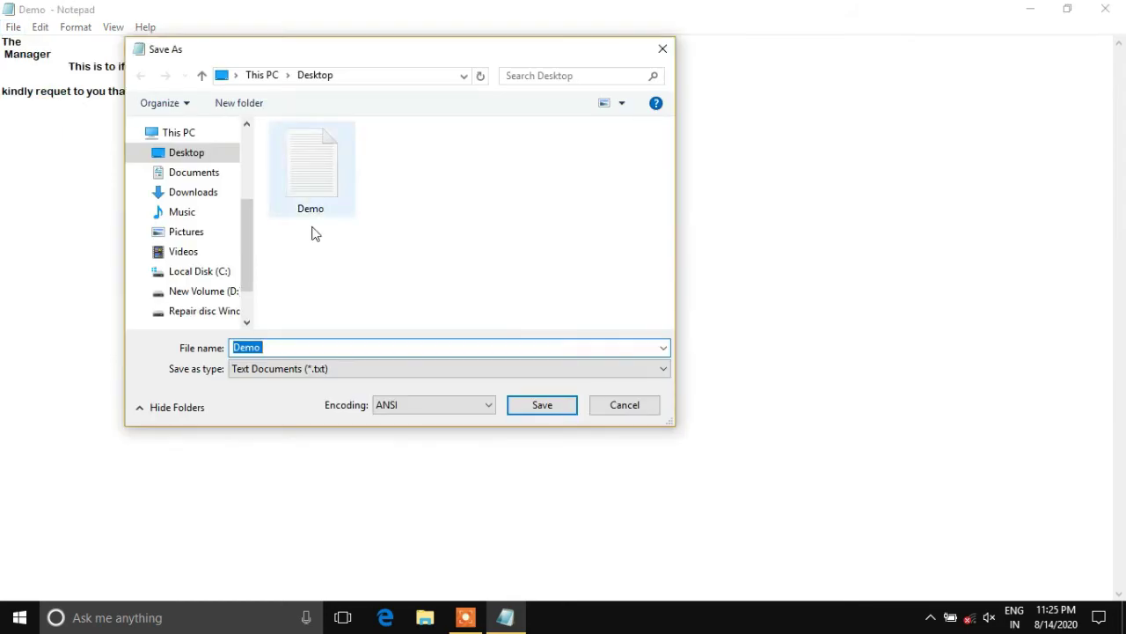
click(272, 347)
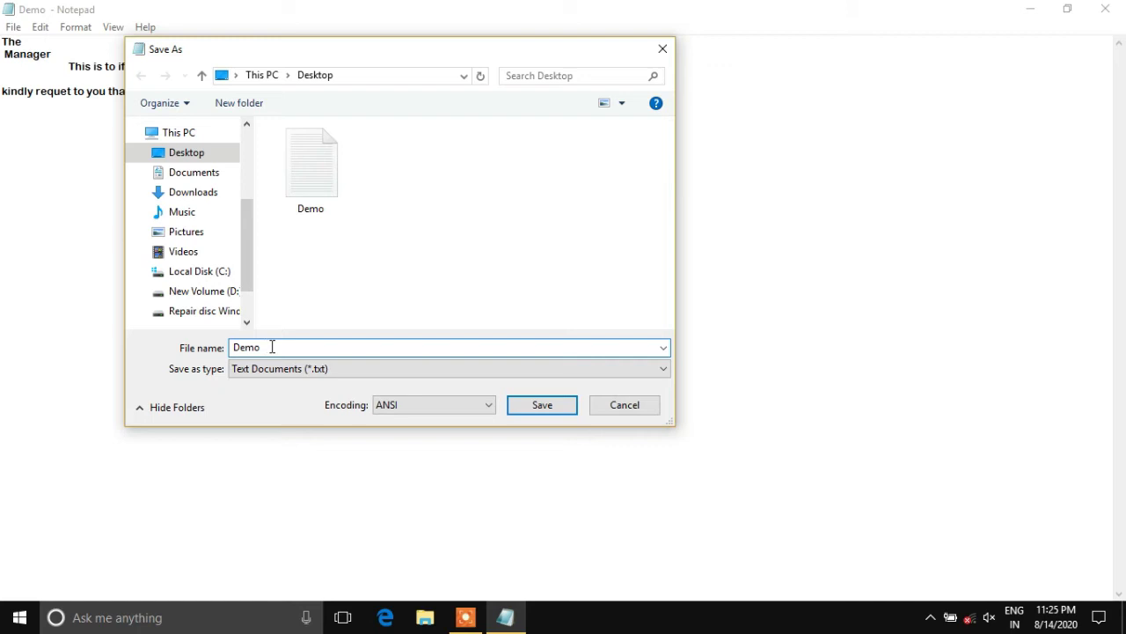
text(1)
click(541, 410)
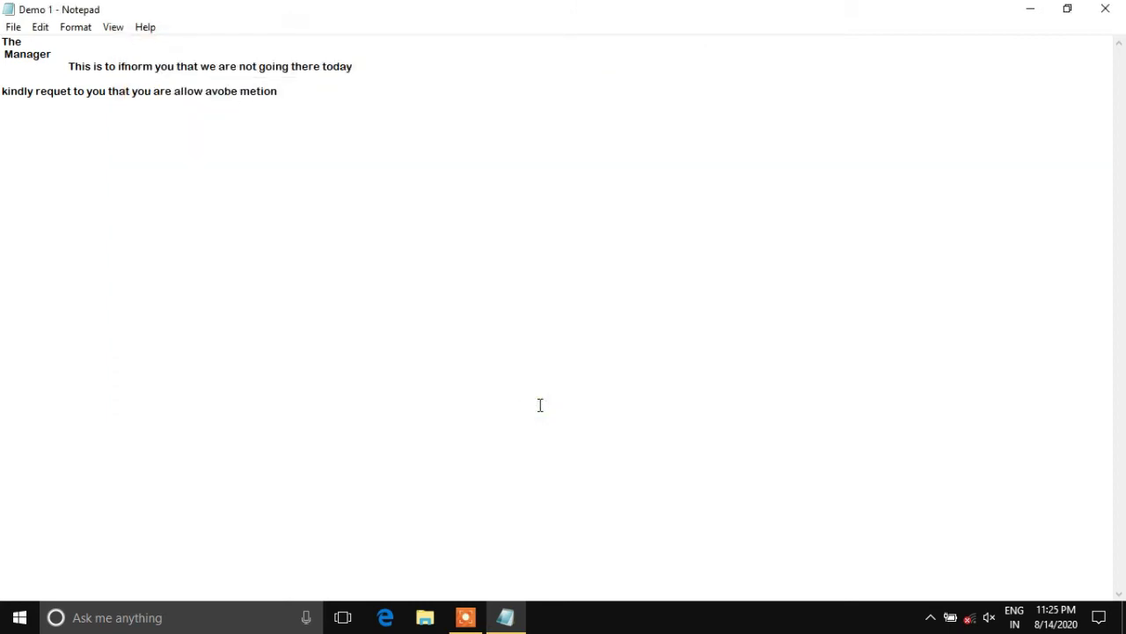
- Exit Notepad and start it again with a blank document in a maximized window
click(13, 29)
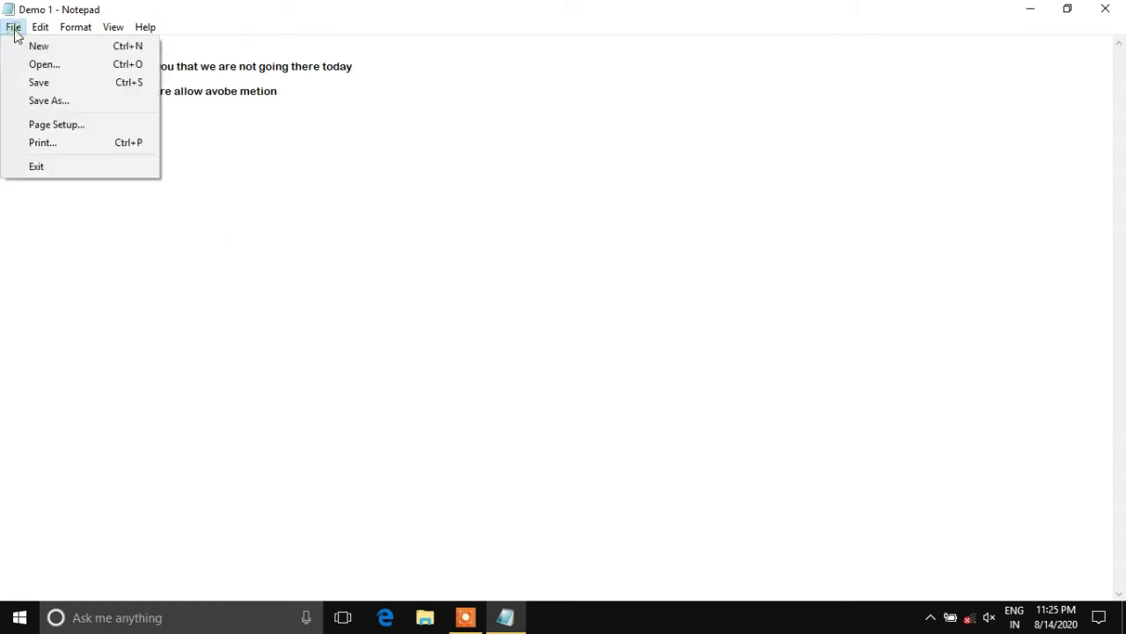
click(37, 165)
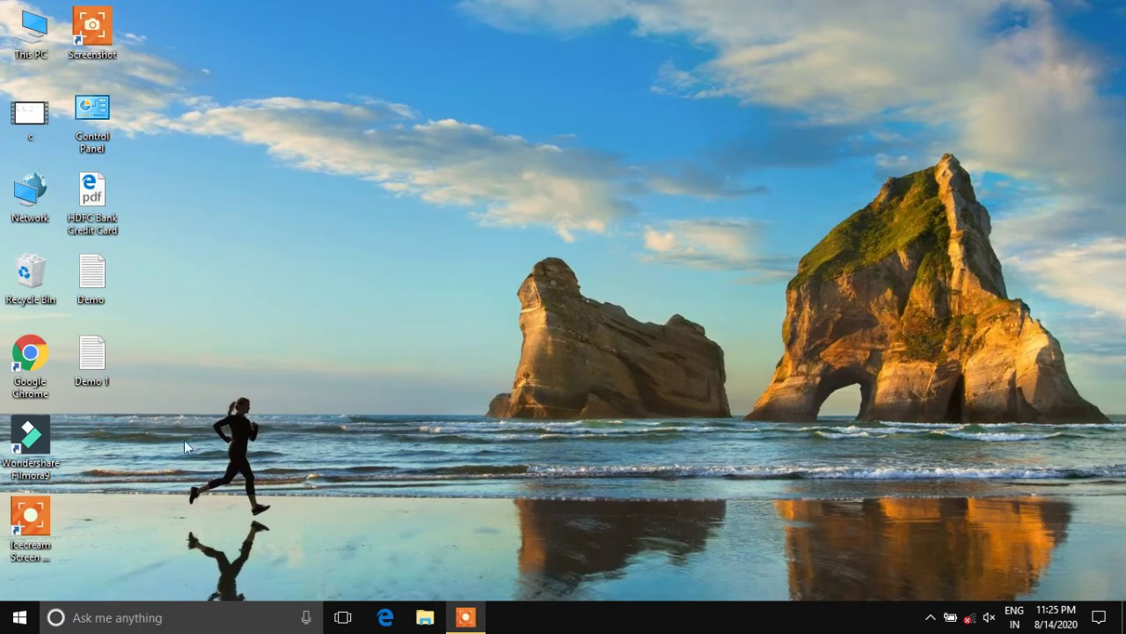
click(134, 618)
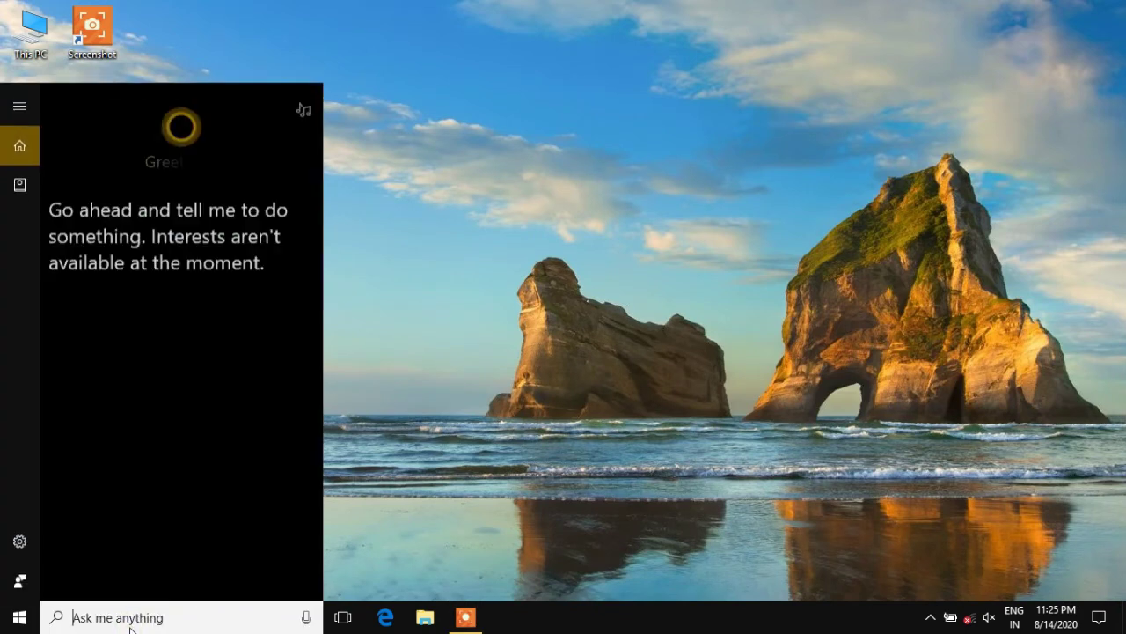
text(note)
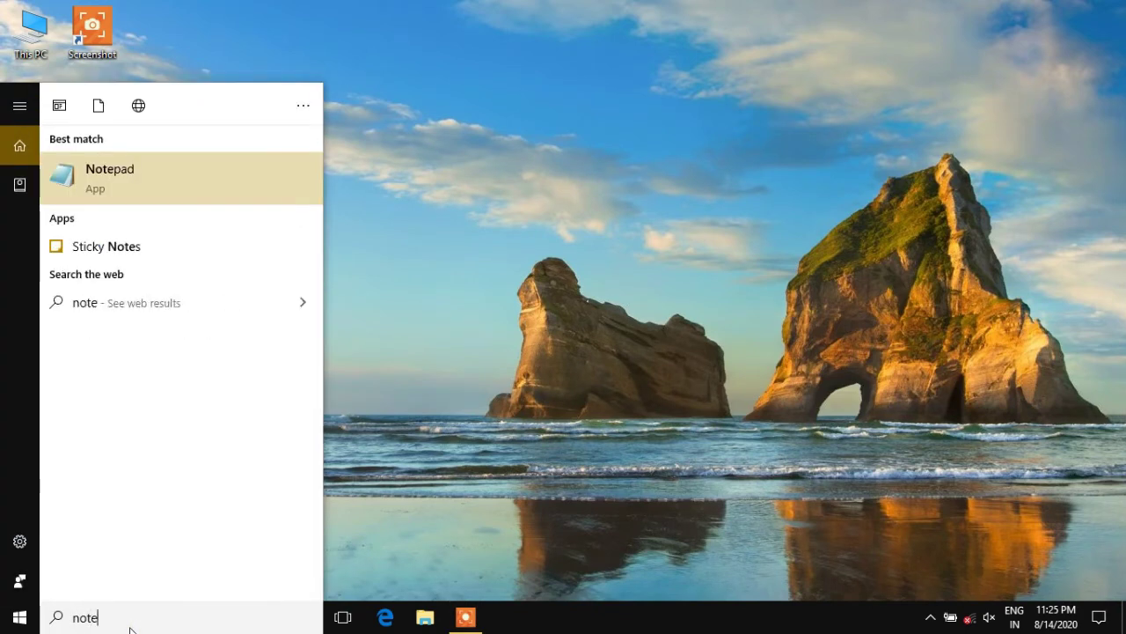
click(131, 180)
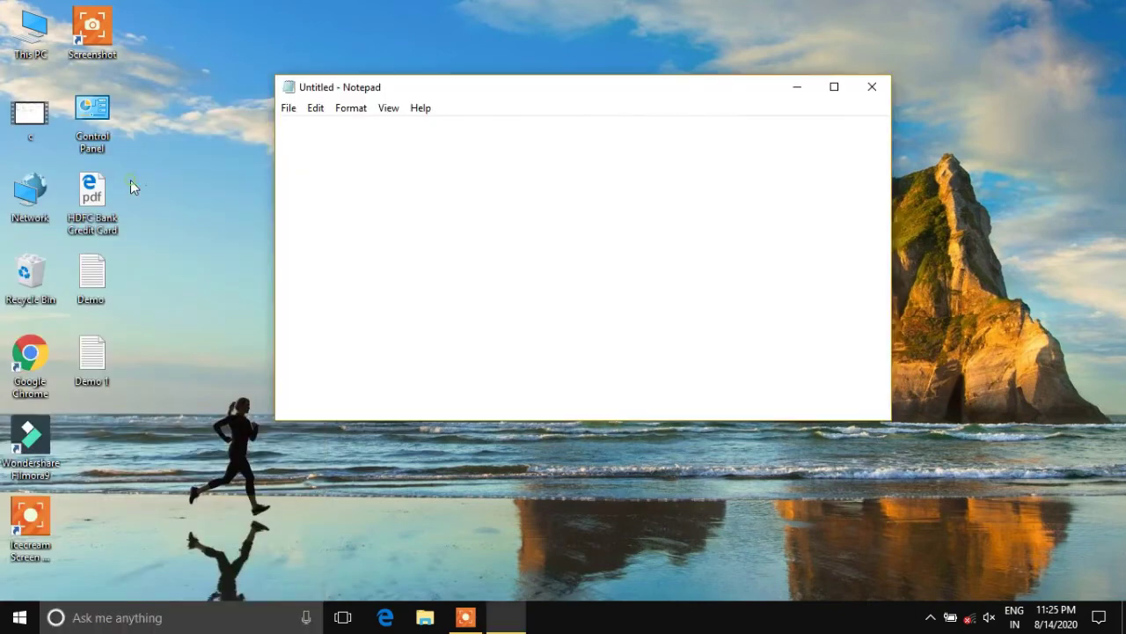
click(837, 86)
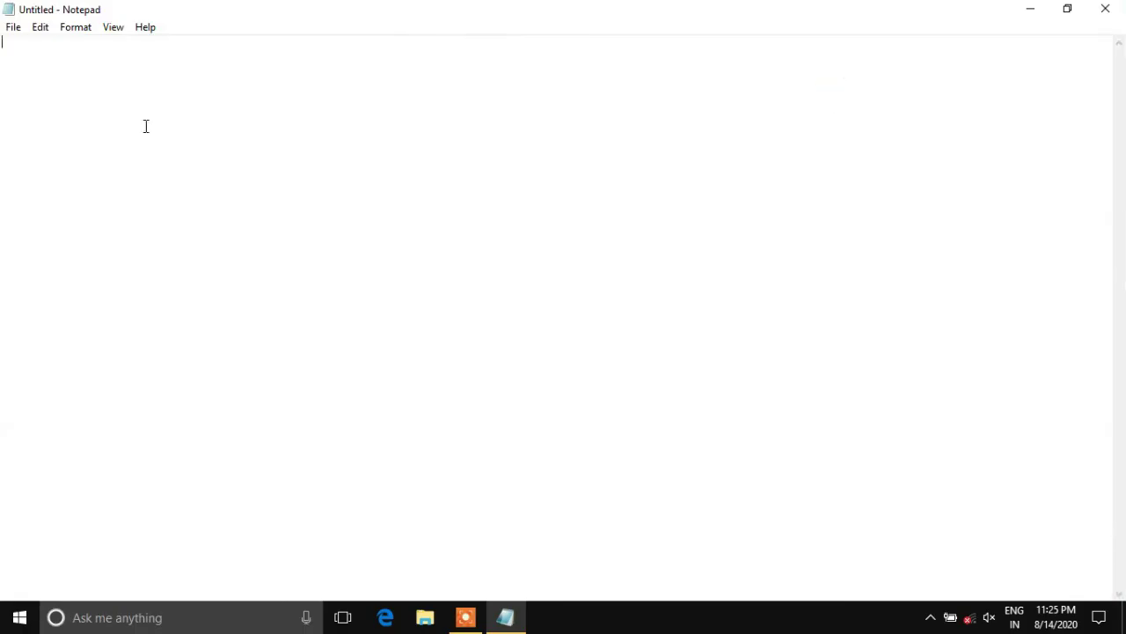
- Open the Demo 1 text file from the Desktop
click(15, 35)
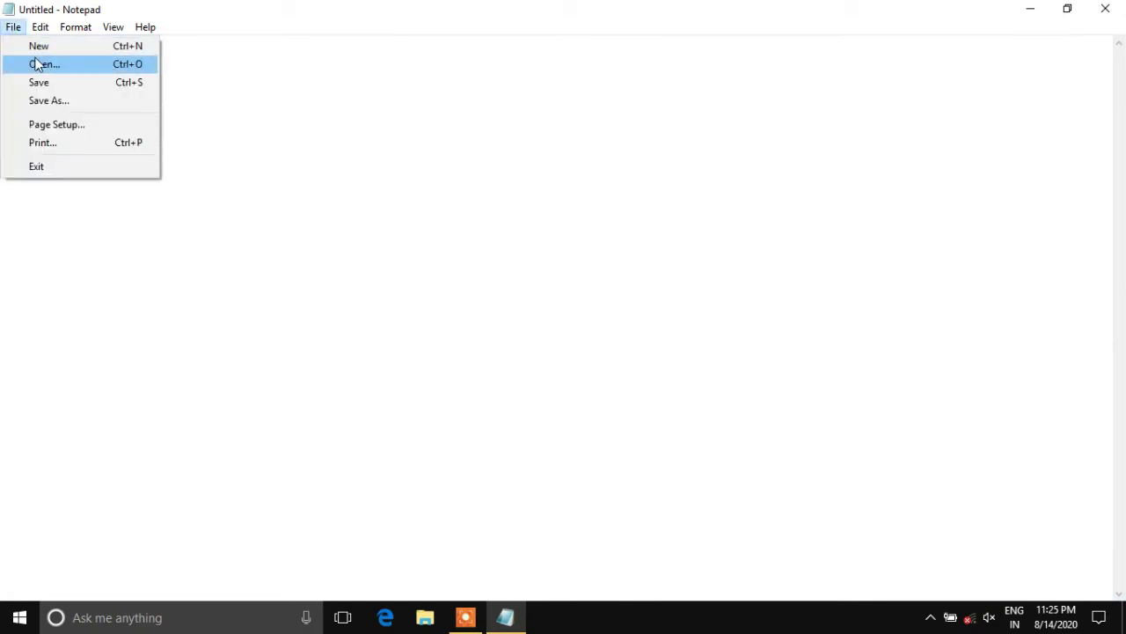
click(37, 64)
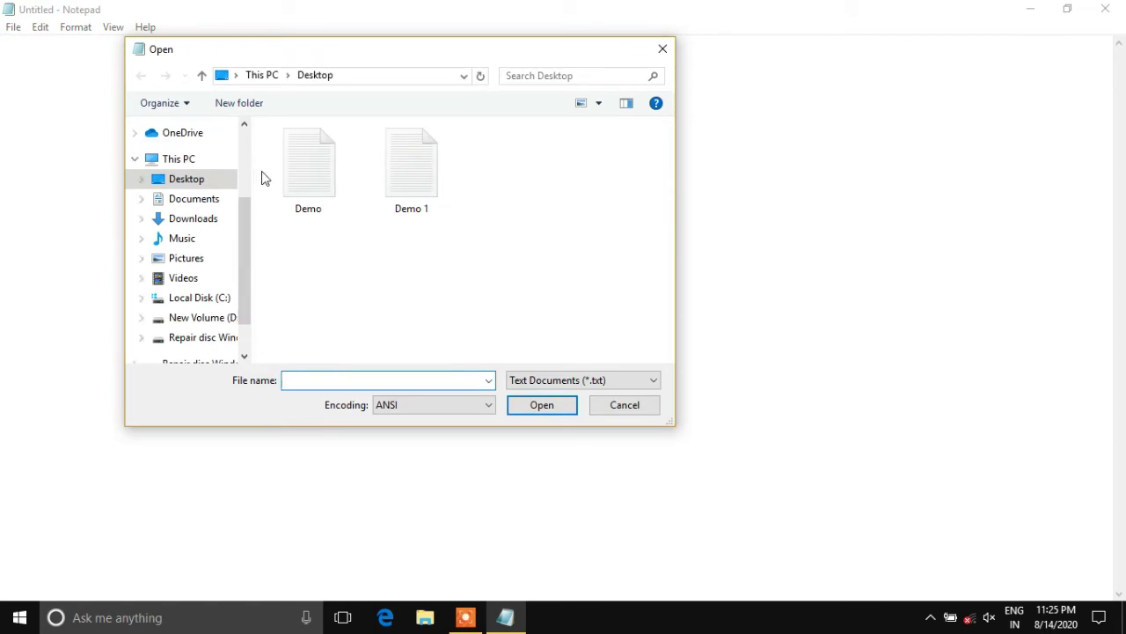
click(415, 179)
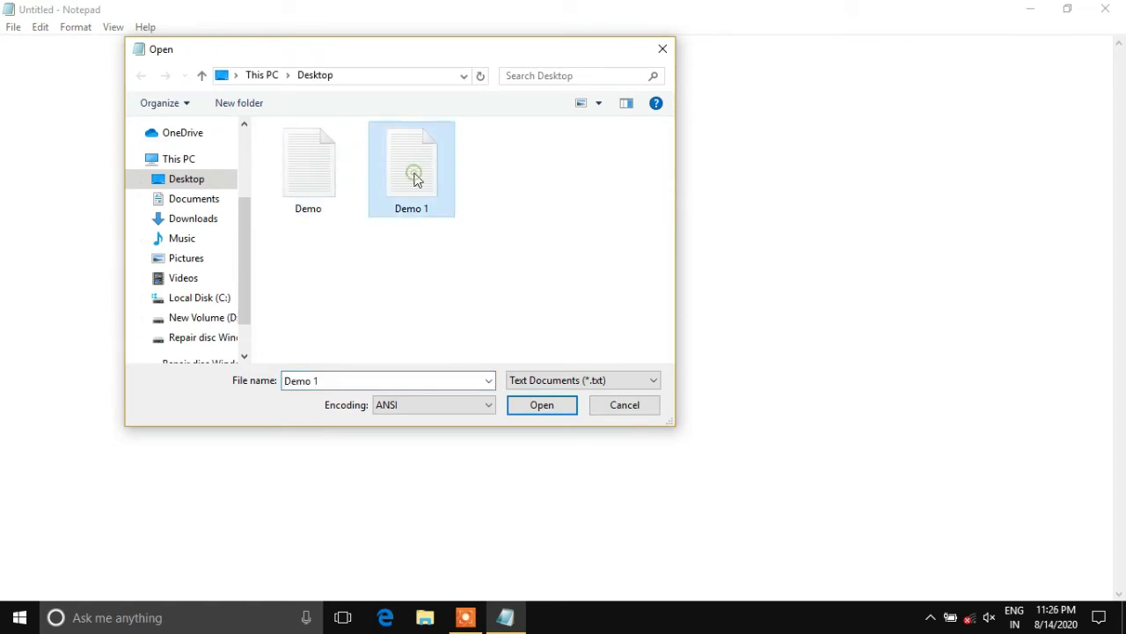
click(555, 408)
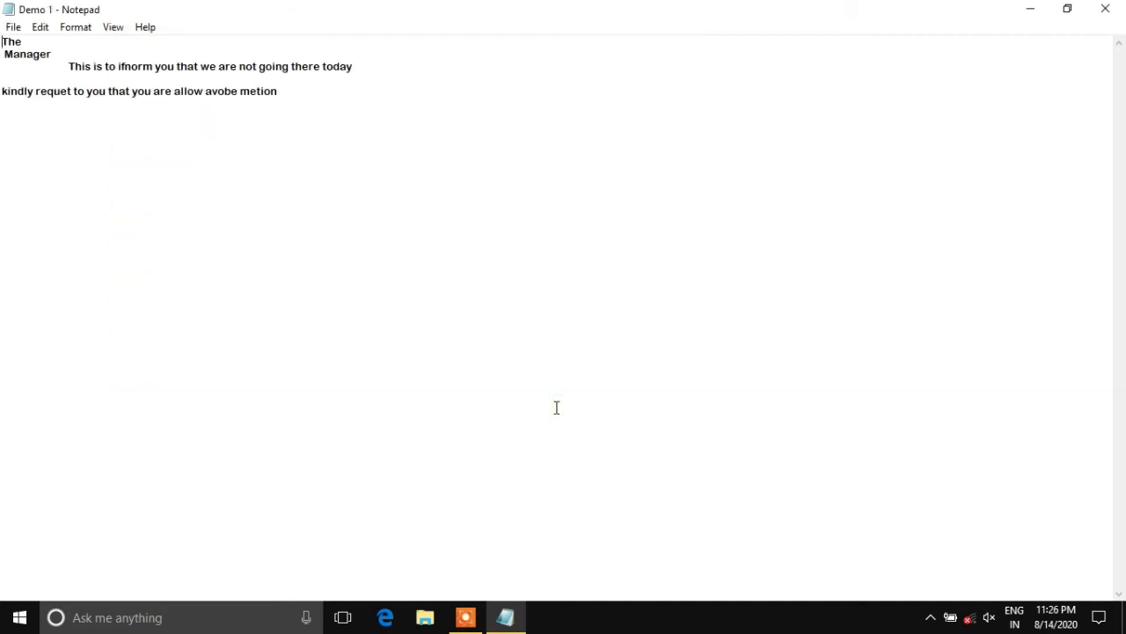
- Bring up the page setup for the document and set the left margin to 0.5 inches
click(13, 27)
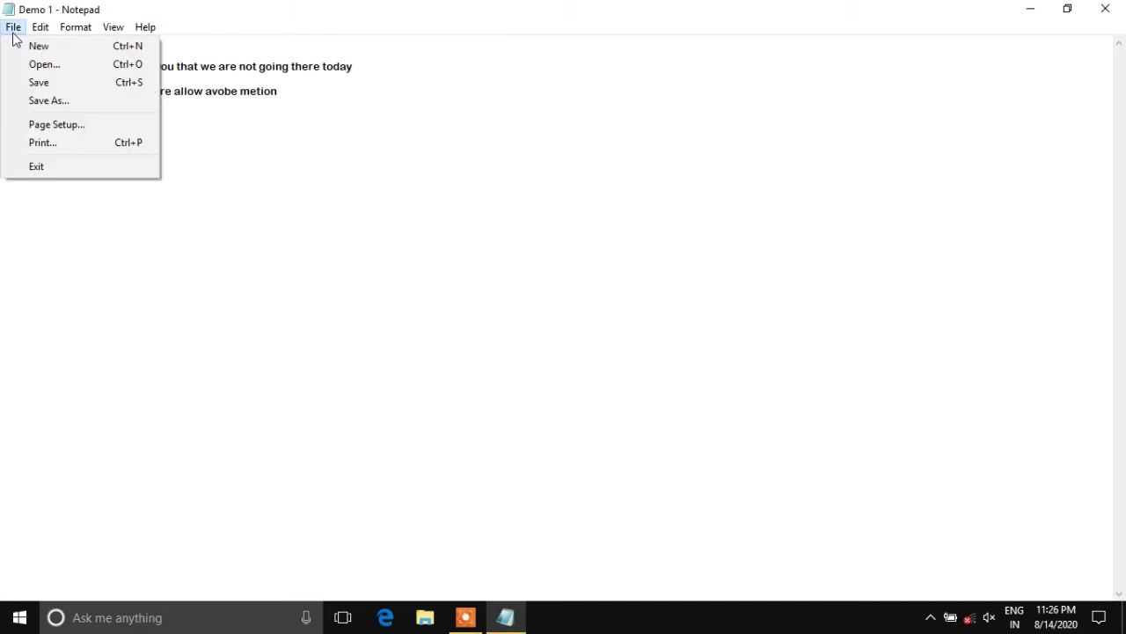
click(51, 121)
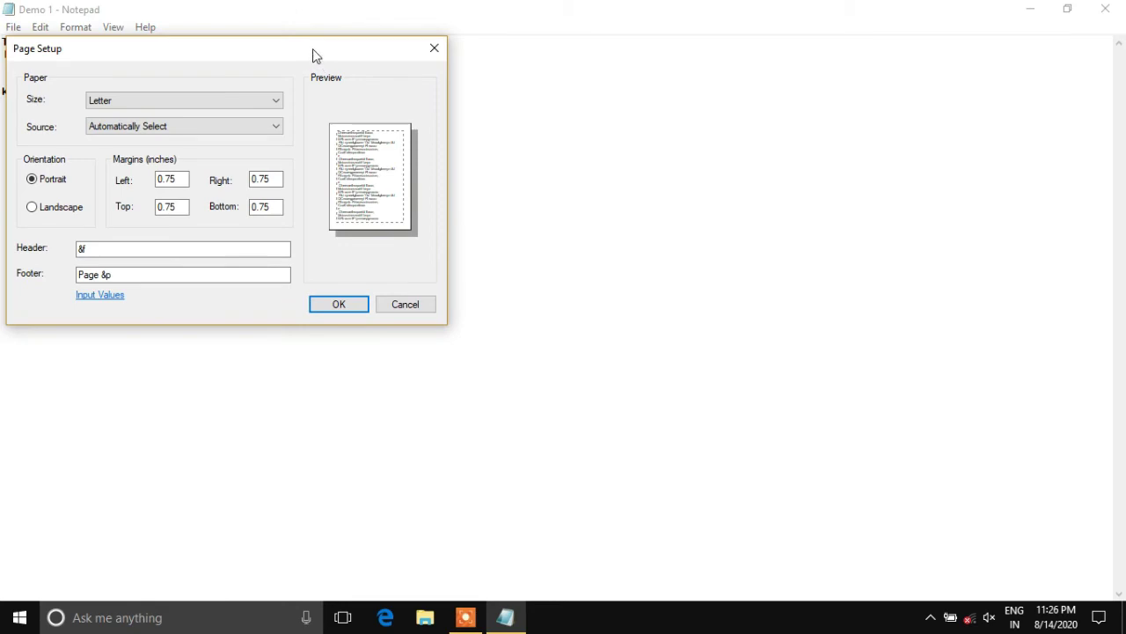
drag(313, 55, 556, 99)
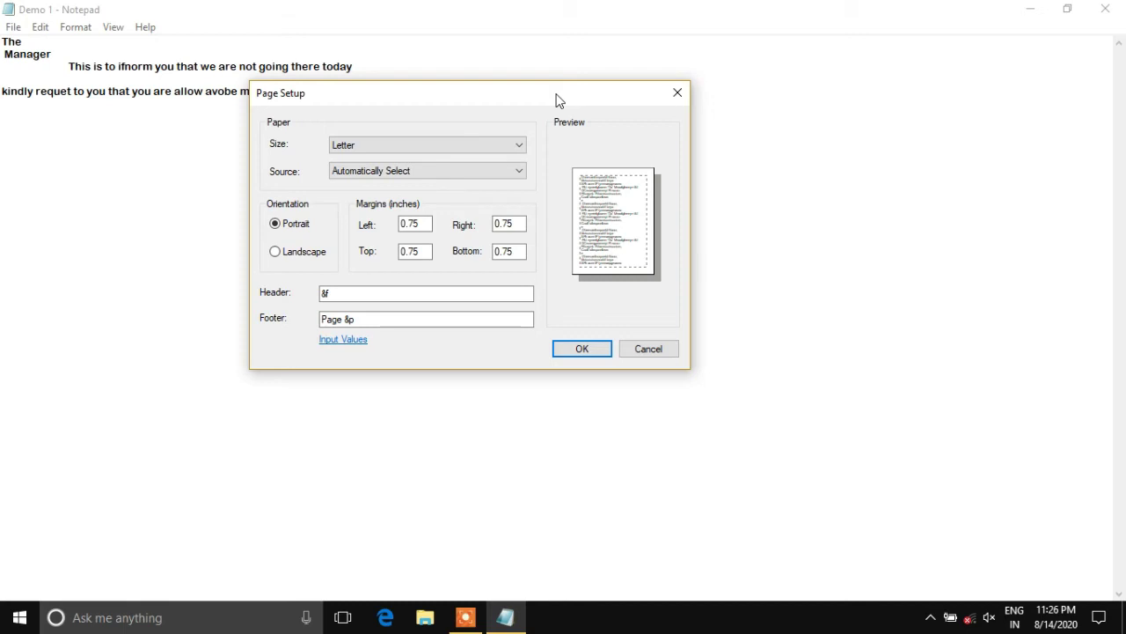
click(422, 225)
key(BackSpace)
key(BackSpace)
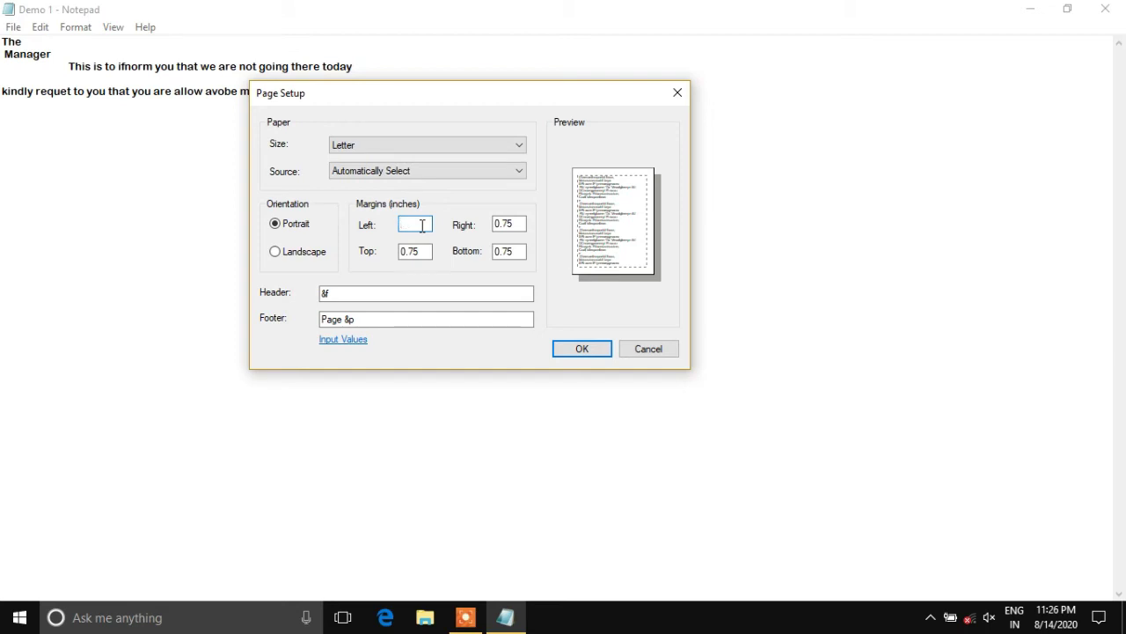
text(0.5)
key(Tab)
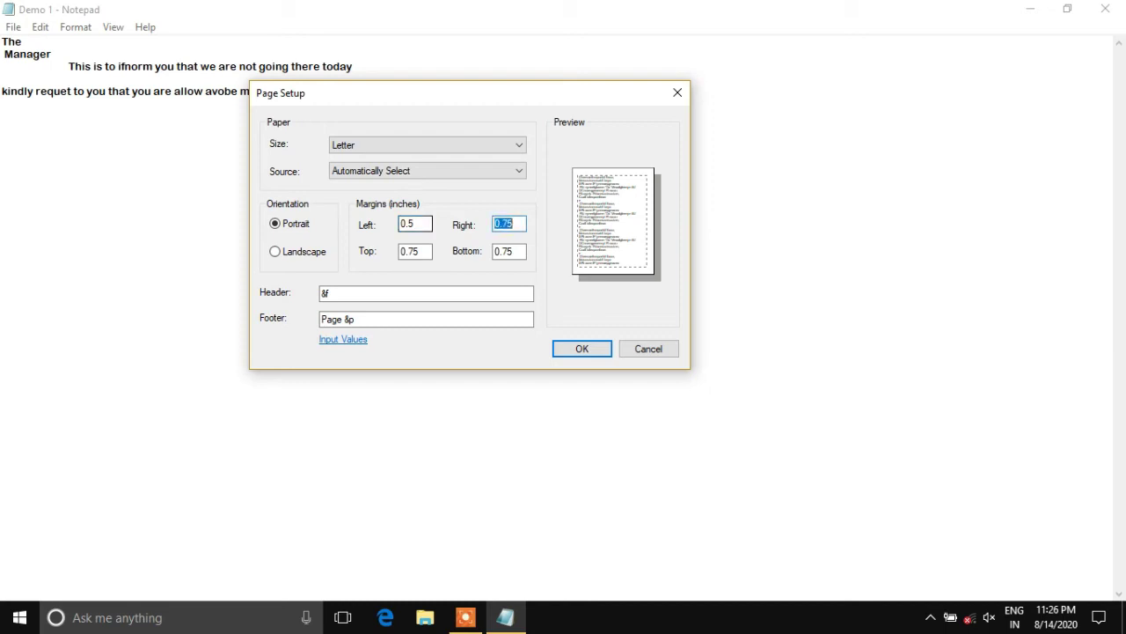
- Set the right, top and bottom margins to 1 inch and apply the page setup with Letter paper
text(0)
key(BackSpace)
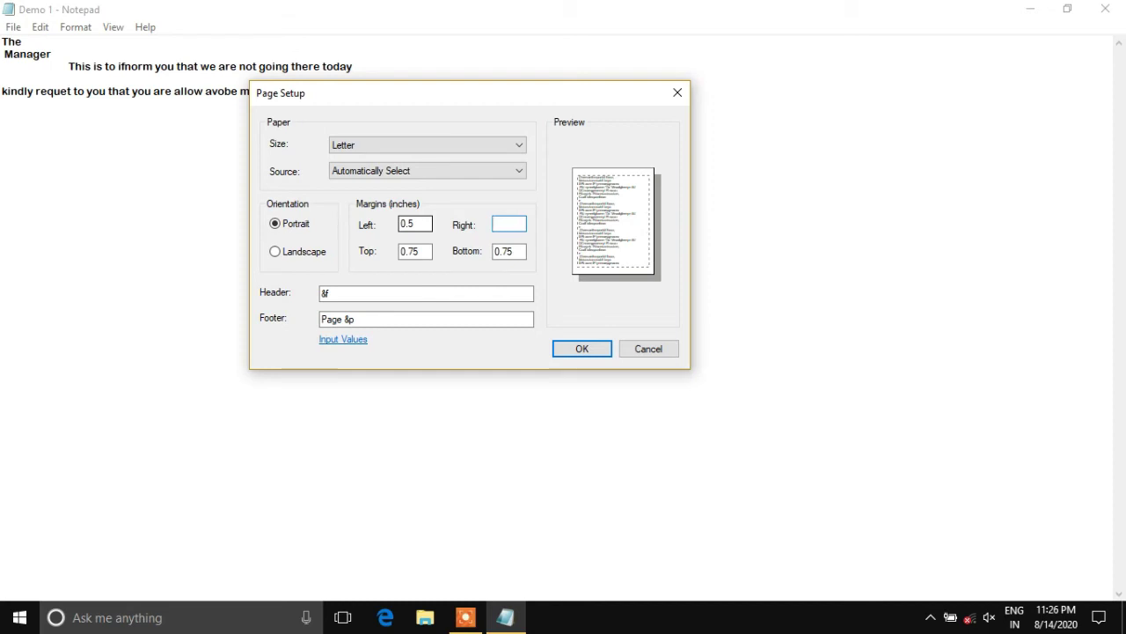
text(1)
key(Tab)
text(1)
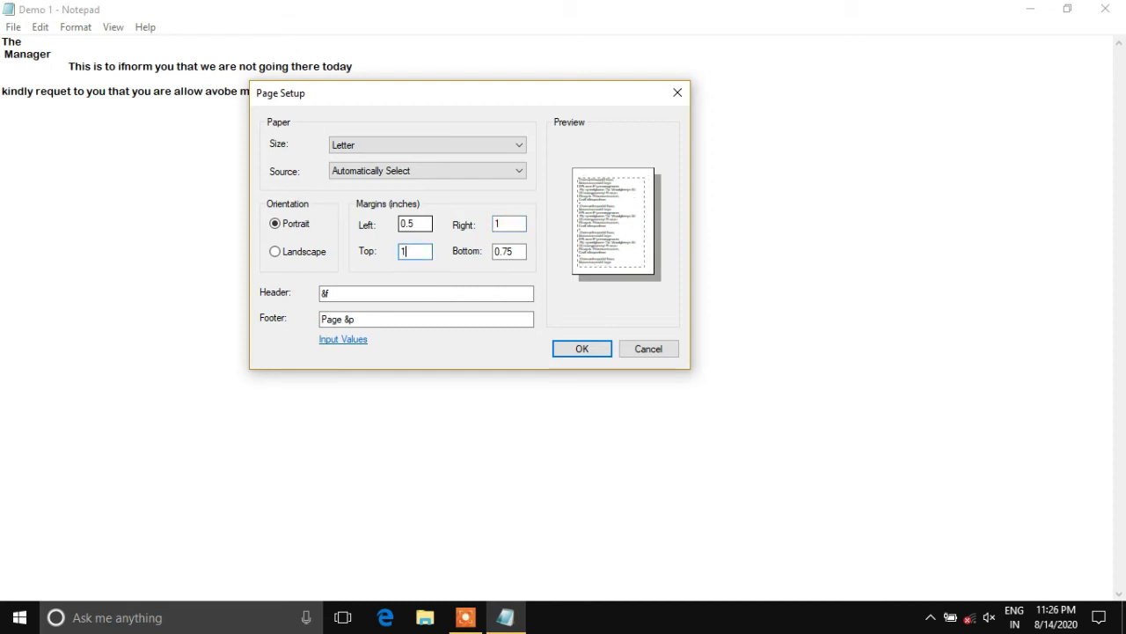
key(Tab)
text(1)
key(Tab)
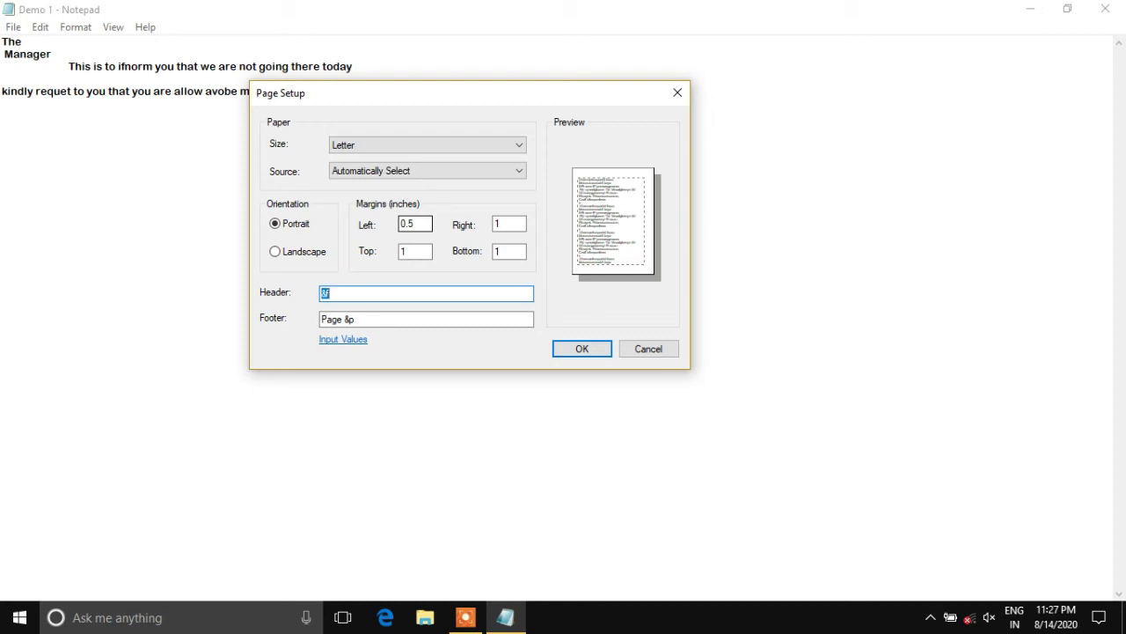
click(517, 146)
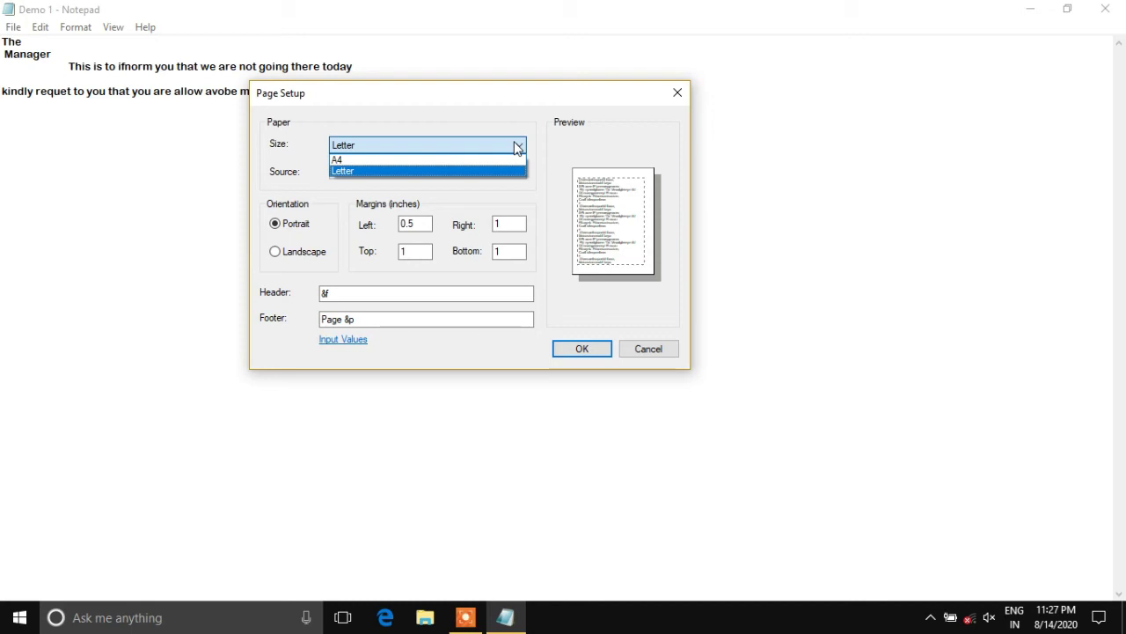
click(587, 350)
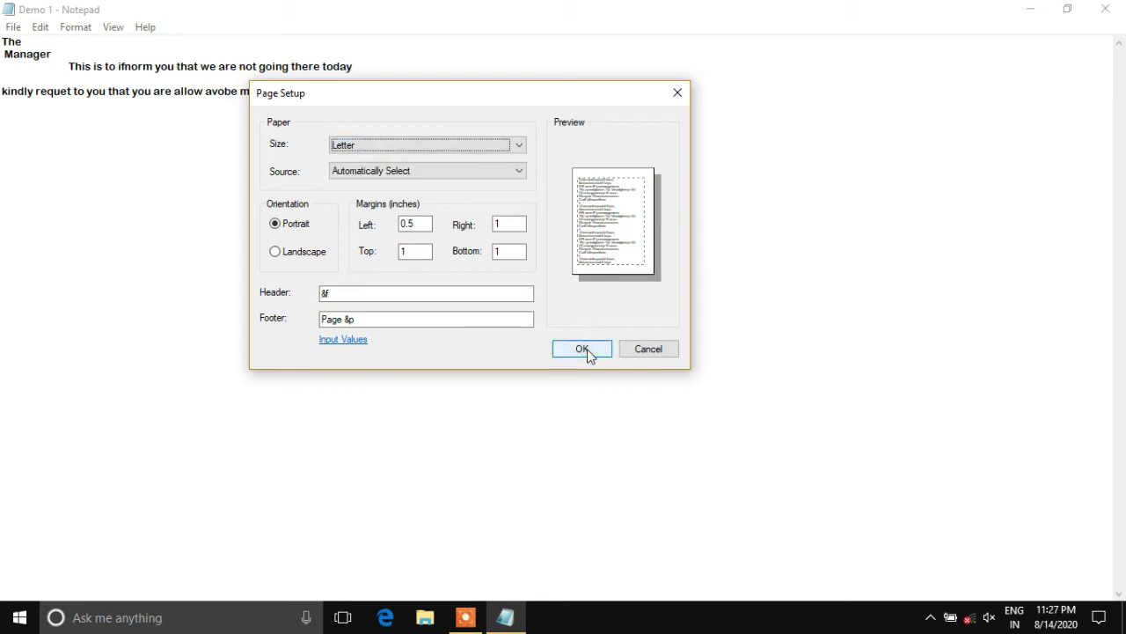
click(588, 350)
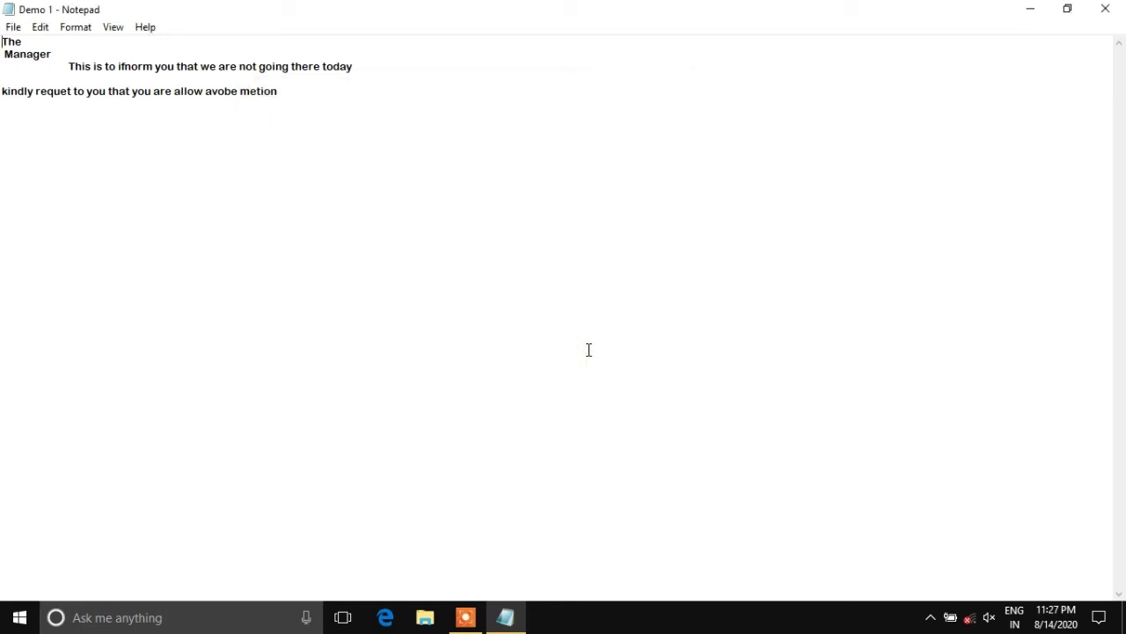
- Review the print settings and the printer's orientation options, keeping Portrait, and close the print dialog without printing
click(15, 26)
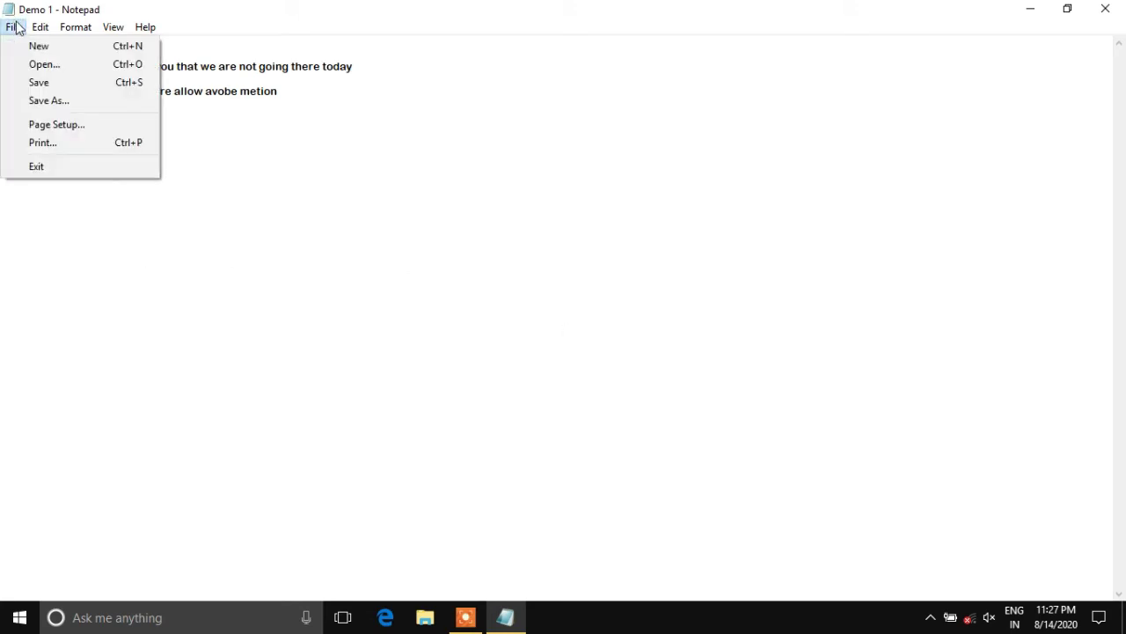
click(43, 142)
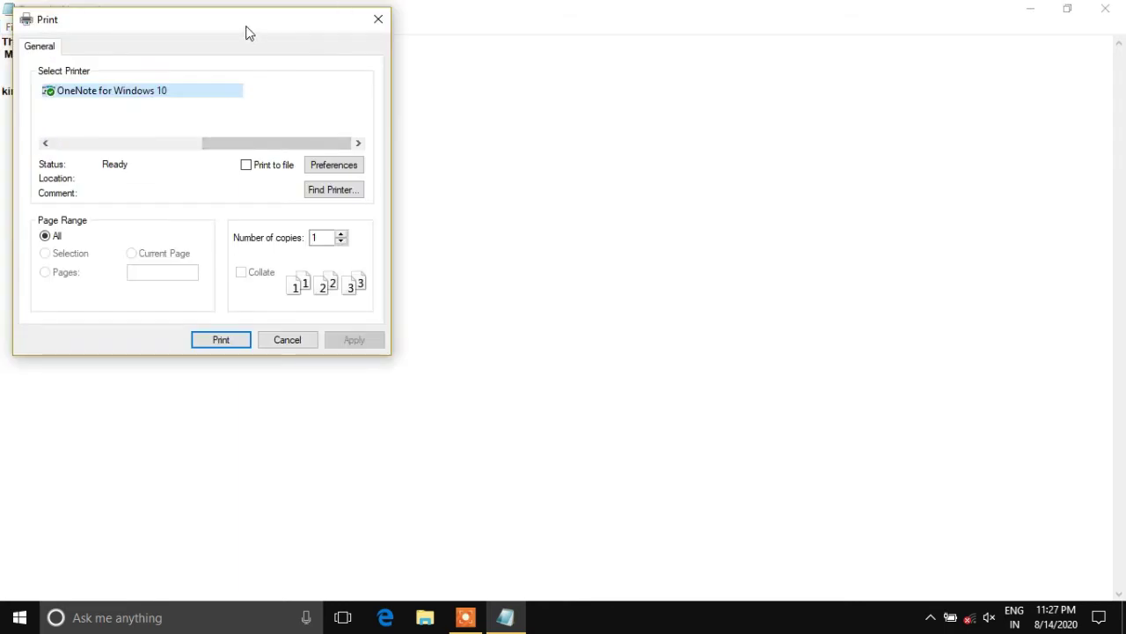
drag(246, 33, 729, 156)
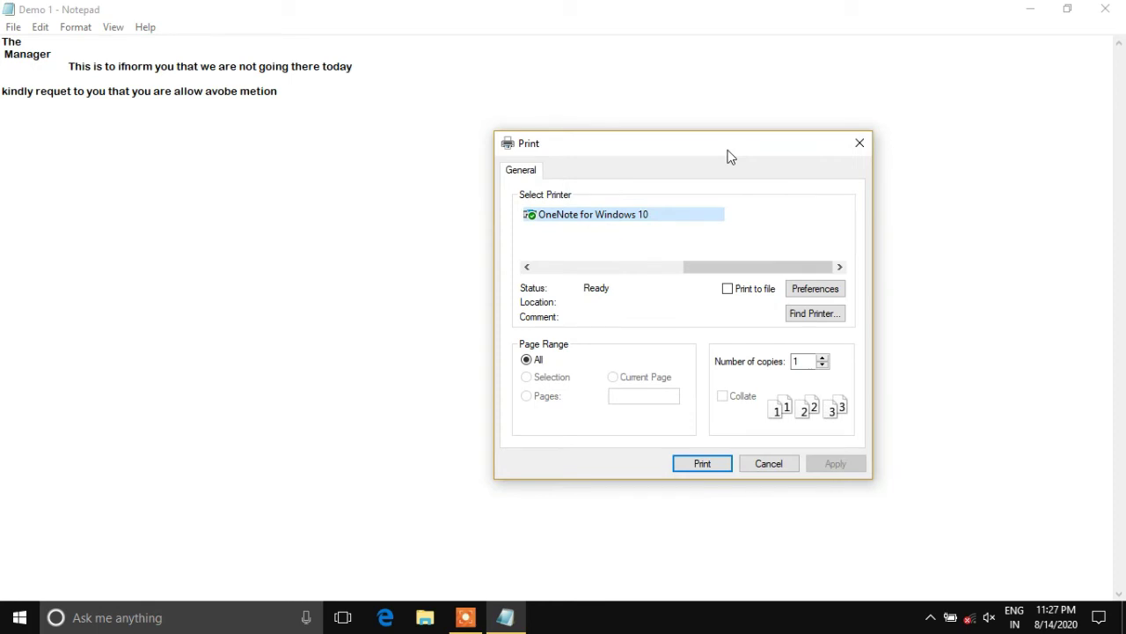
click(802, 290)
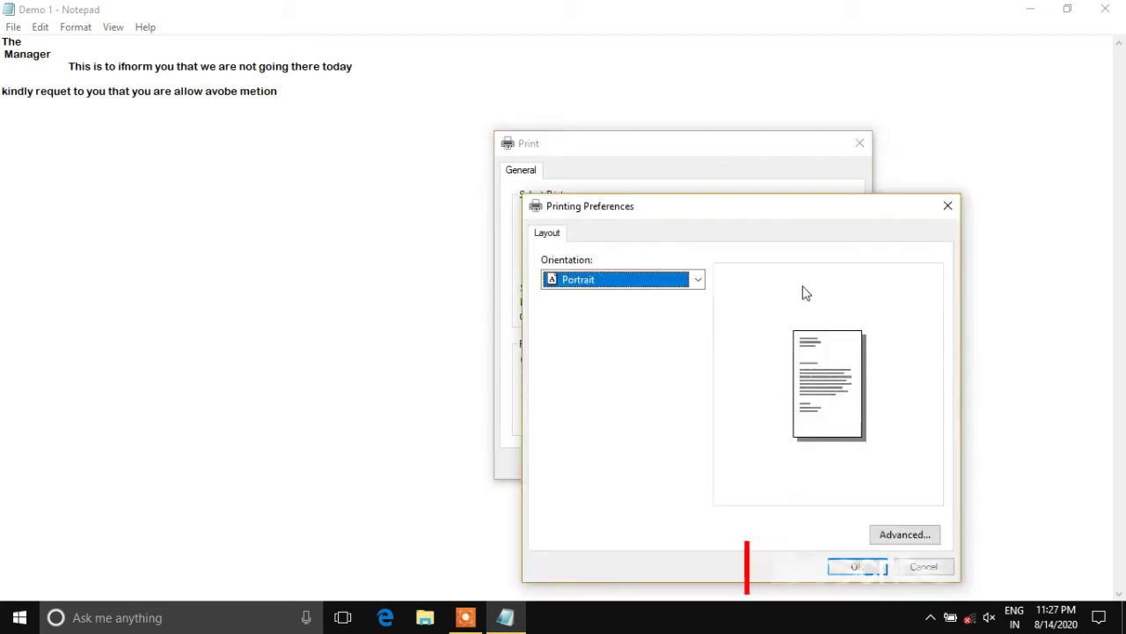
click(698, 281)
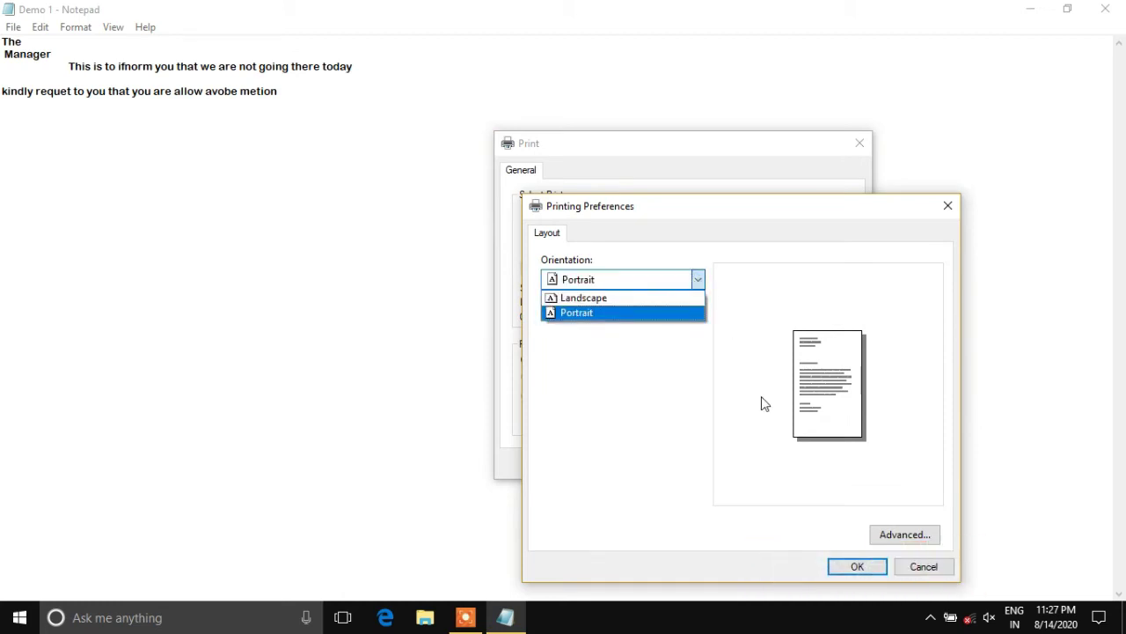
click(853, 566)
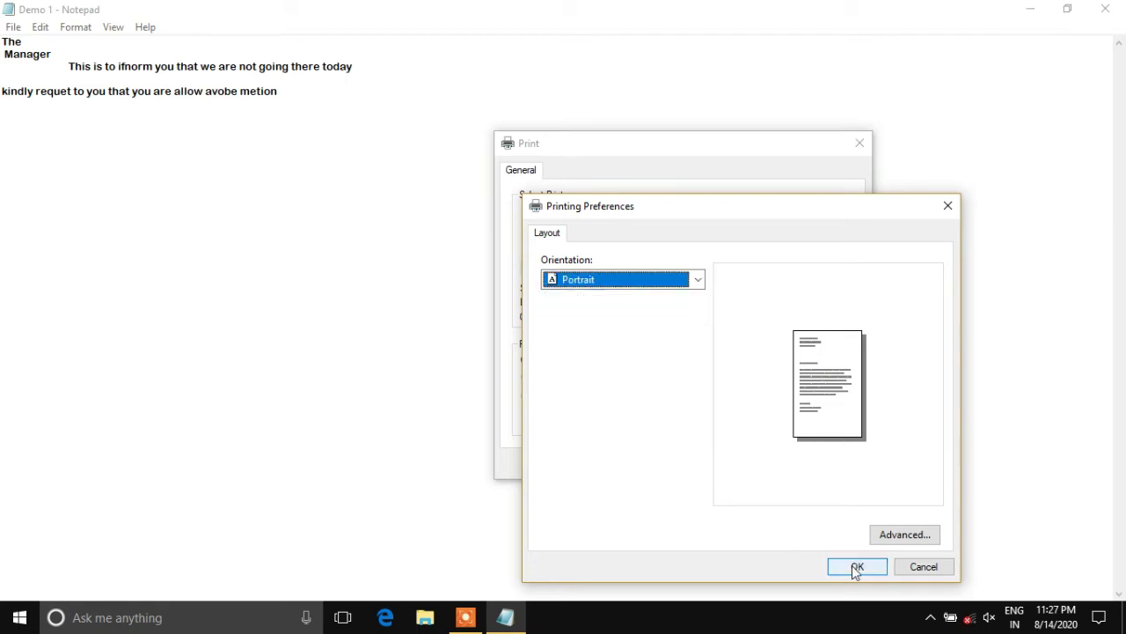
click(851, 565)
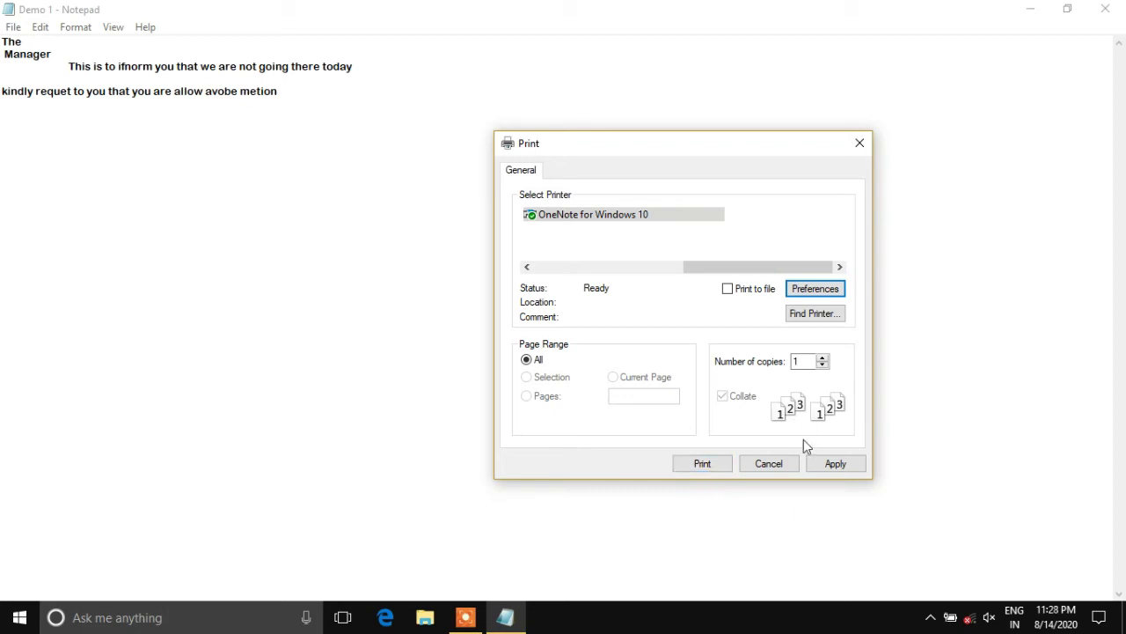
click(859, 143)
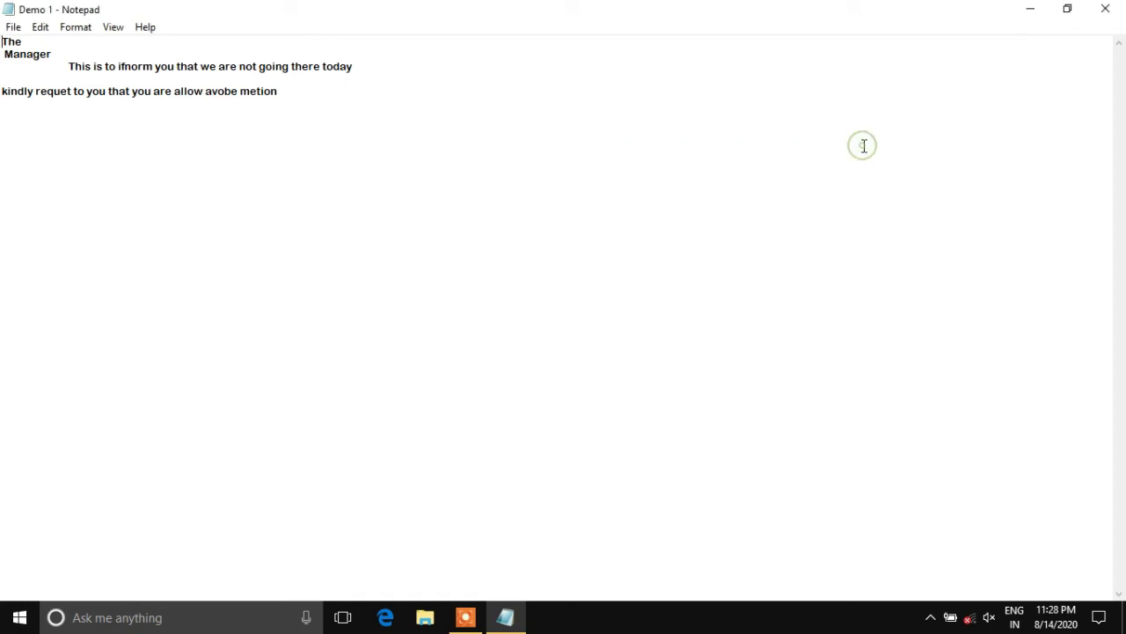
click(13, 27)
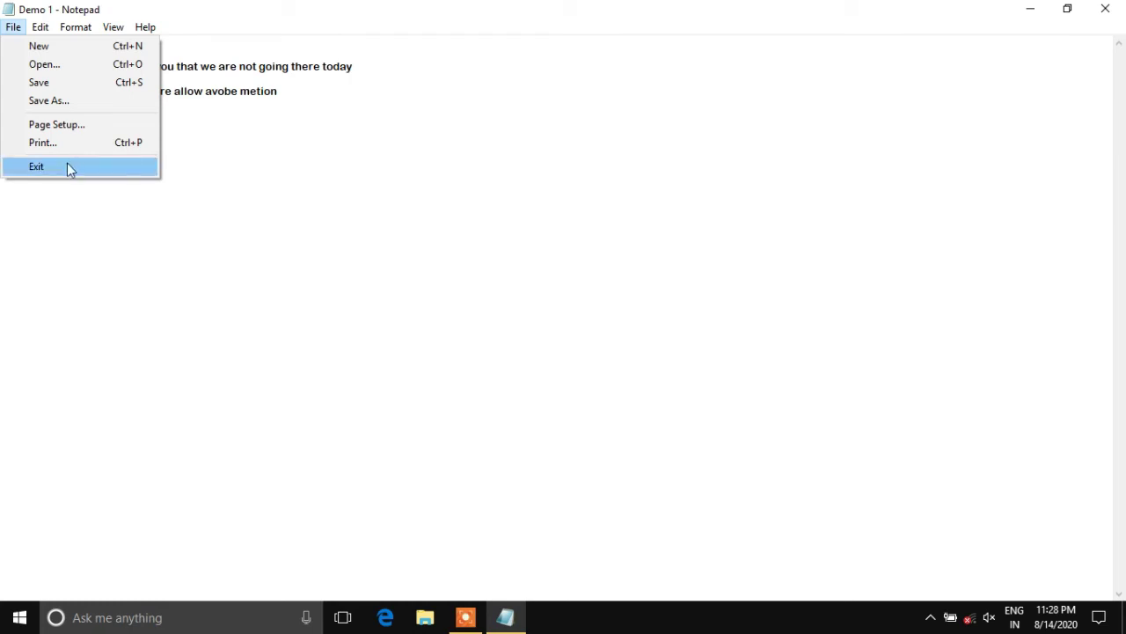
click(161, 197)
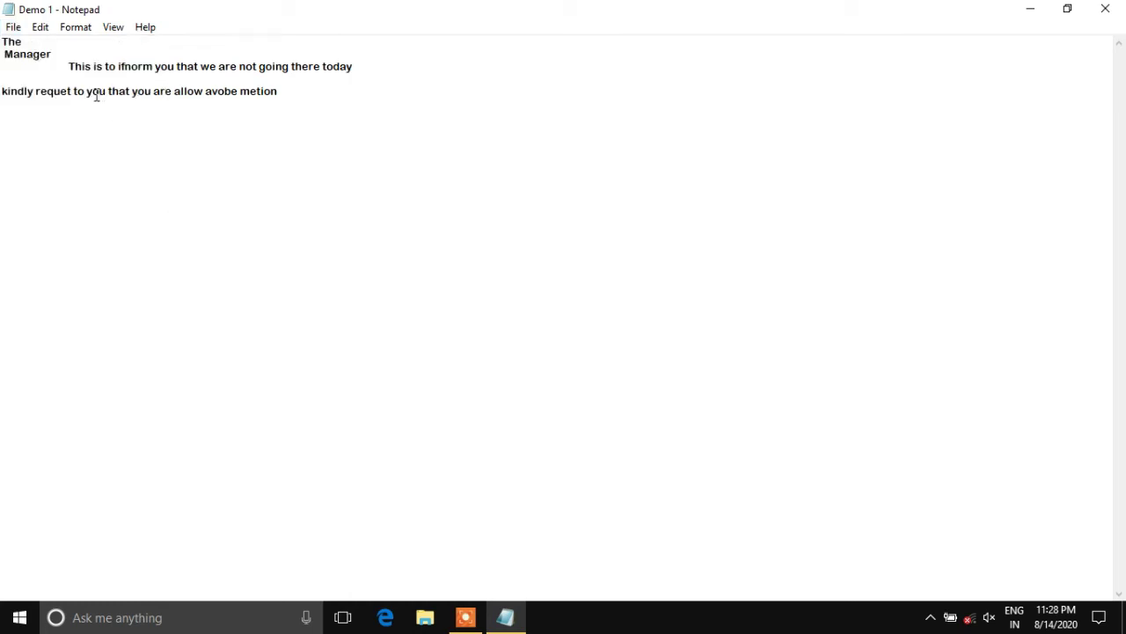
click(41, 27)
mouse_move(75, 27)
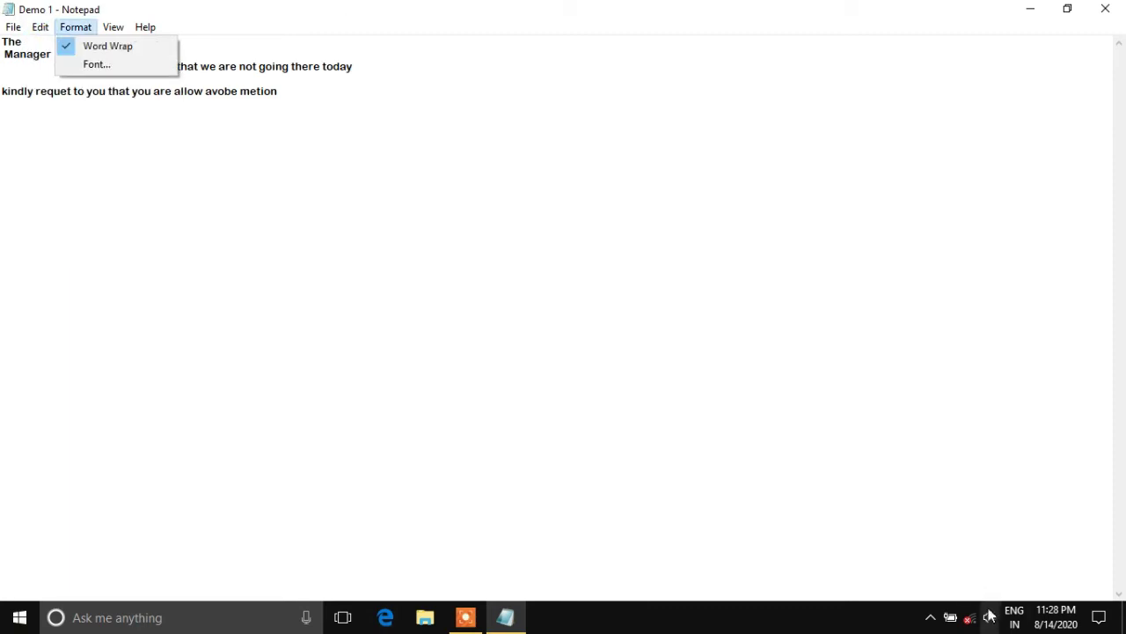
click(810, 525)
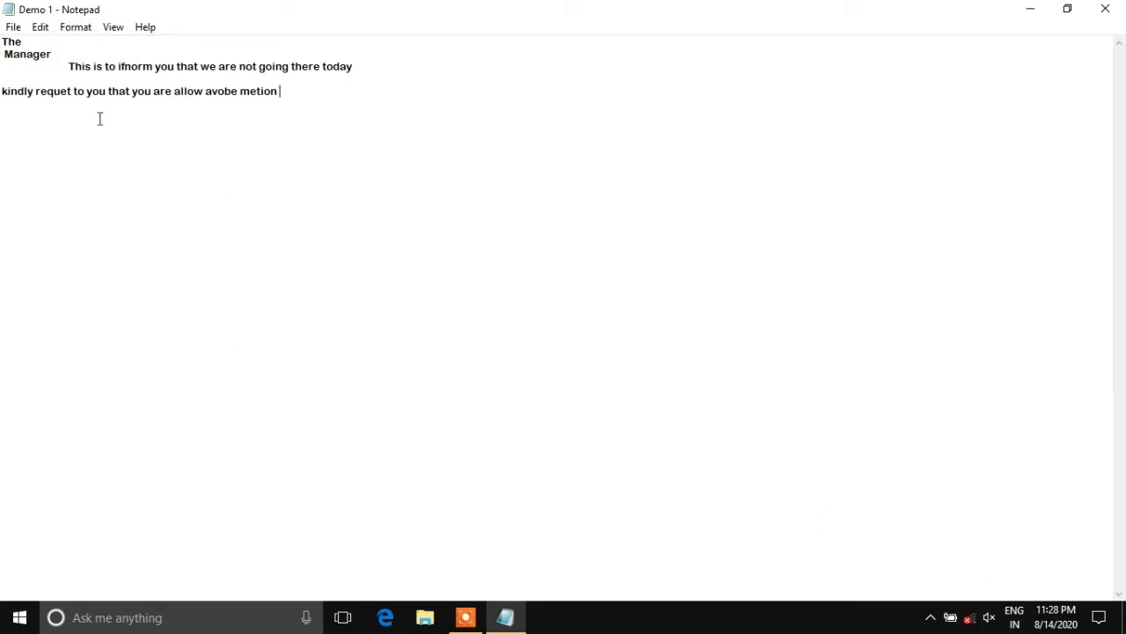
click(42, 27)
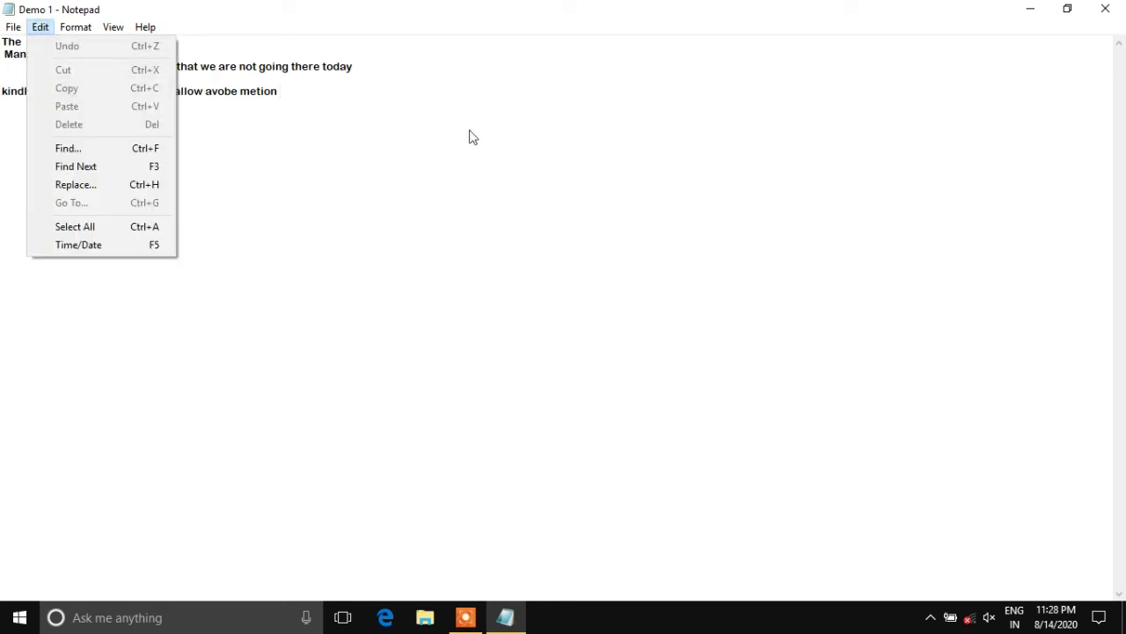
click(476, 172)
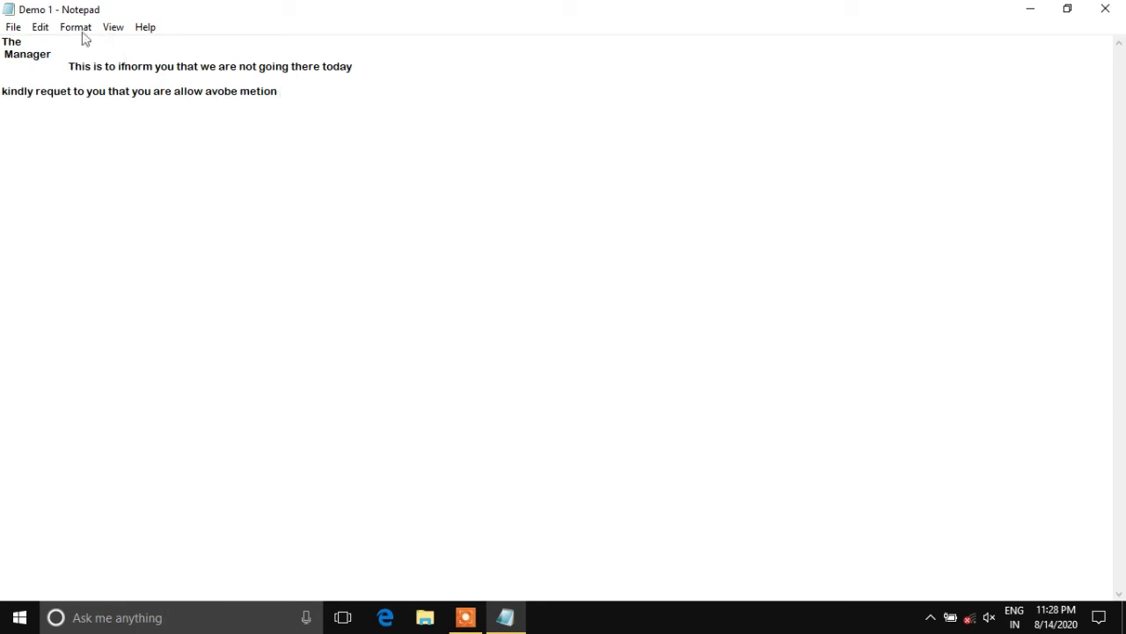
click(42, 28)
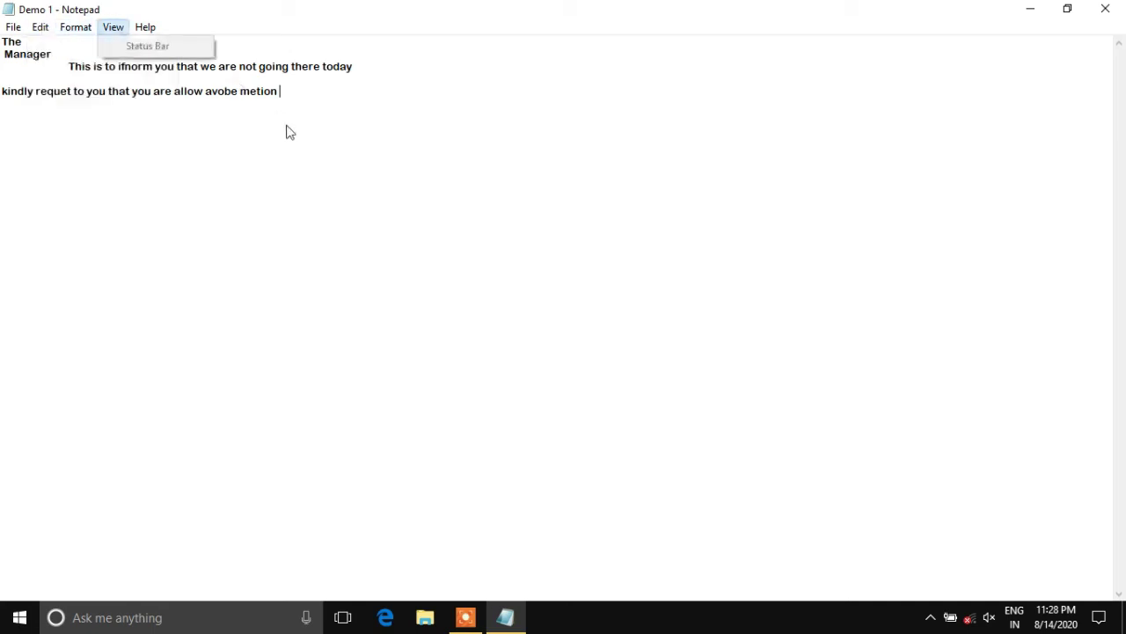
click(291, 92)
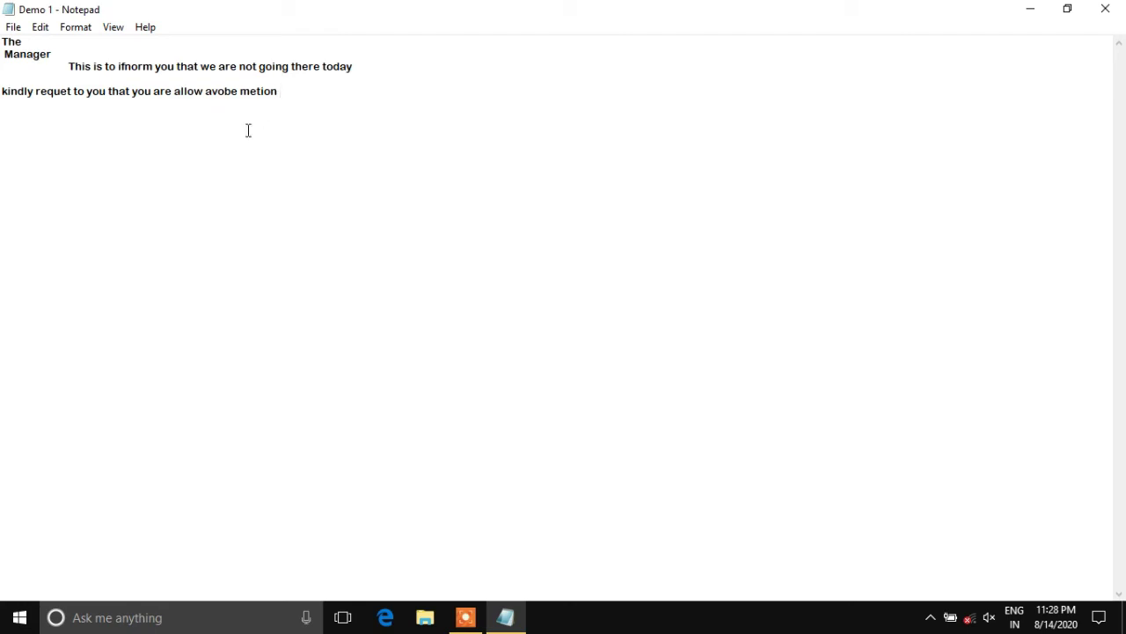
- Select the entire letter and cut it out of the document
key(ctrl+a)
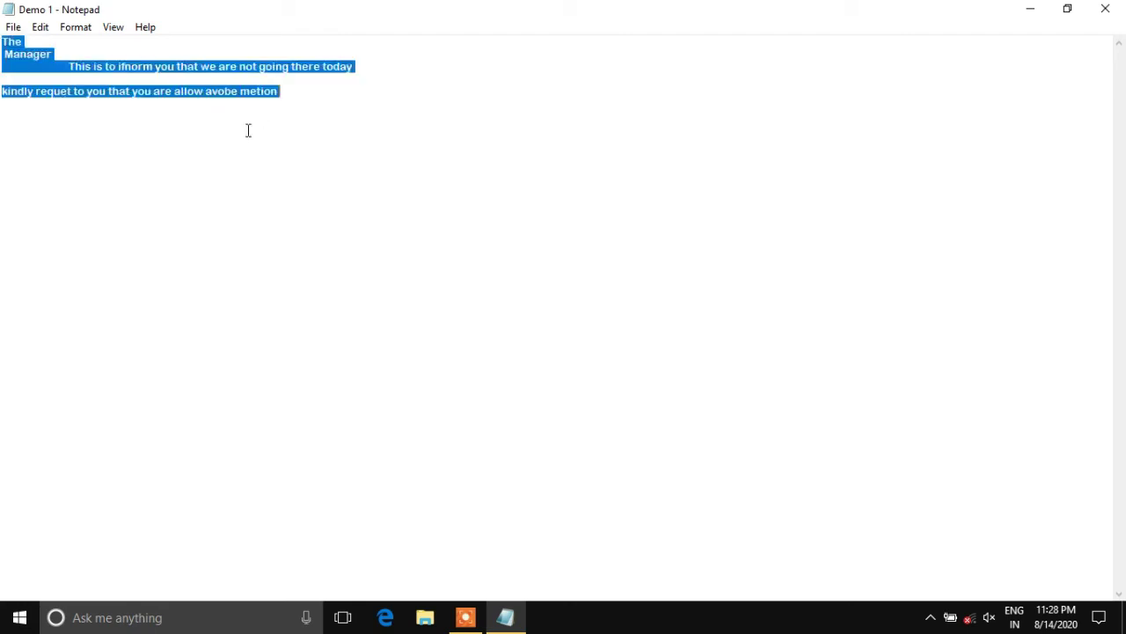
click(39, 29)
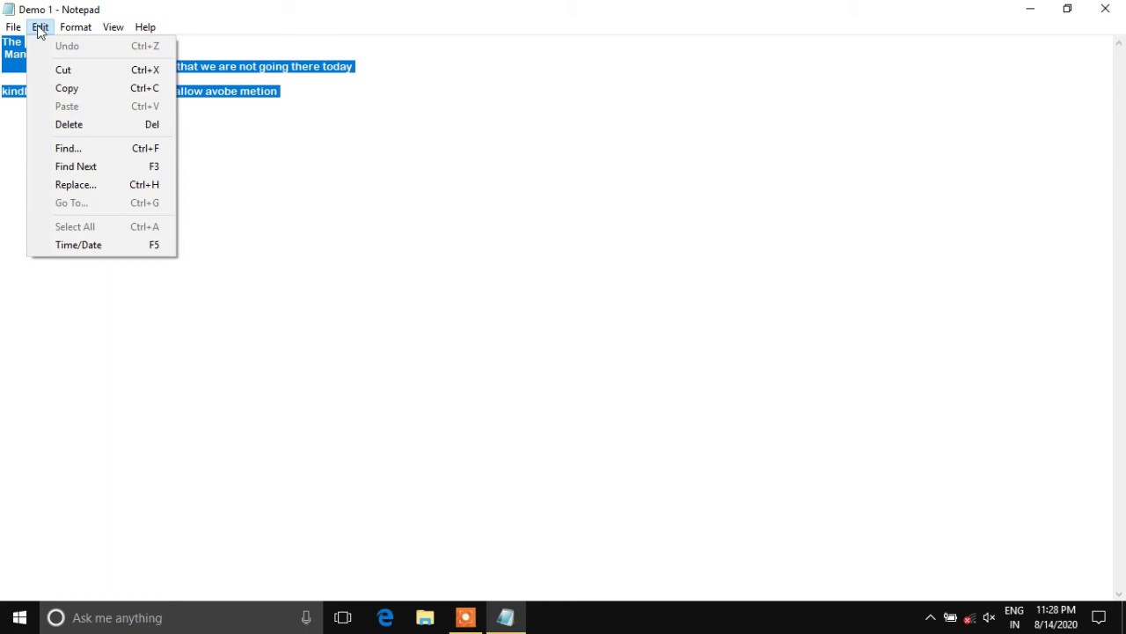
click(69, 69)
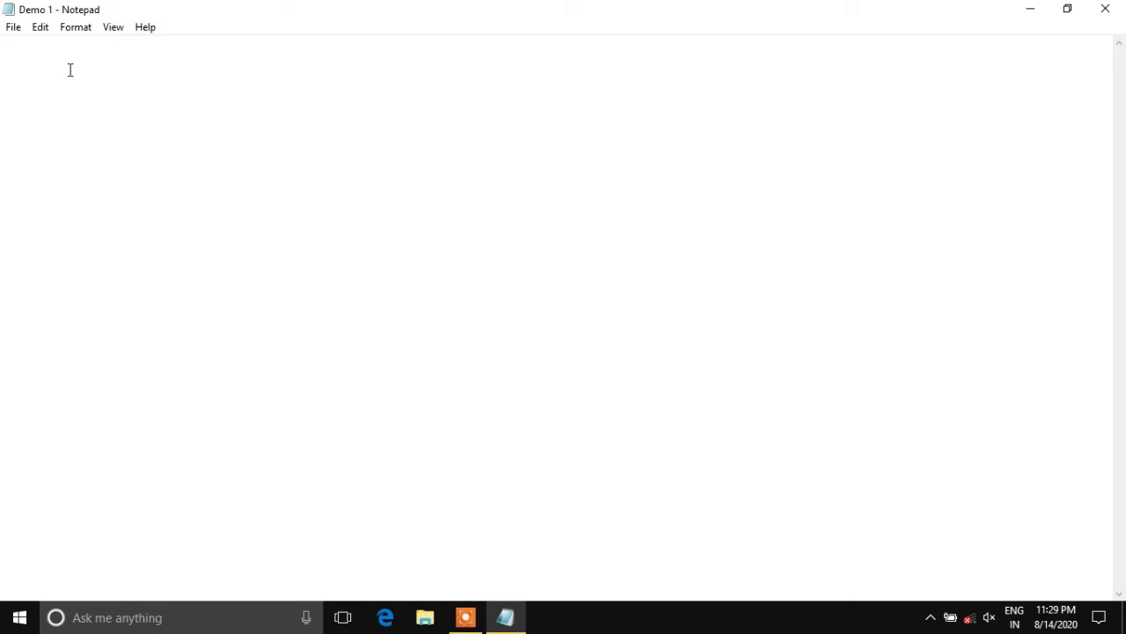
- Undo the cut of the letter text and clear the selection
click(43, 35)
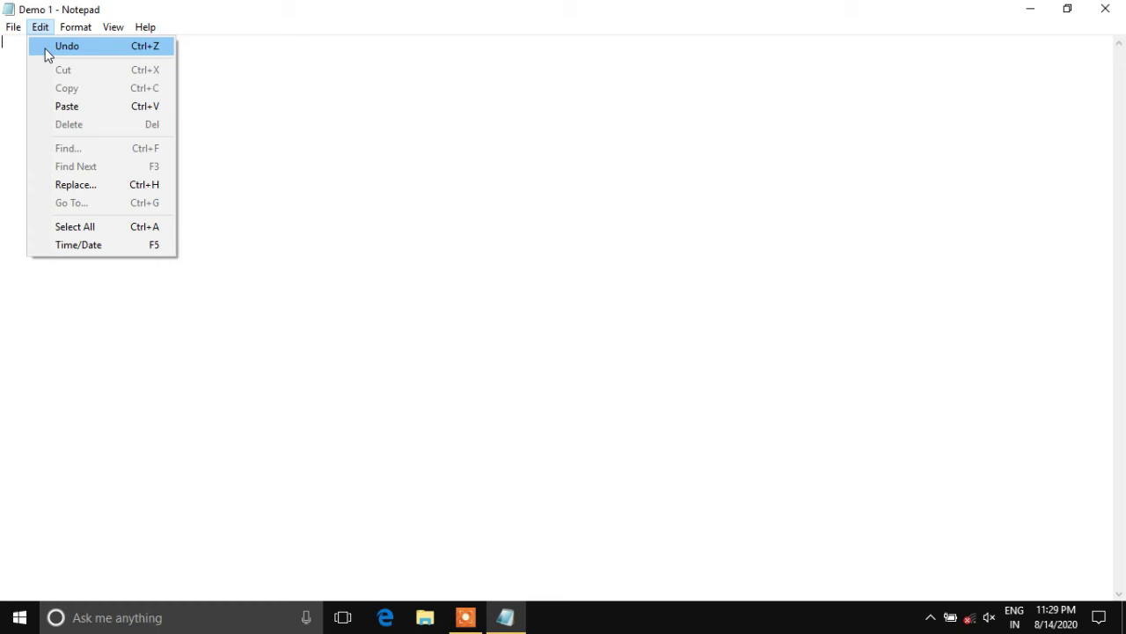
click(63, 55)
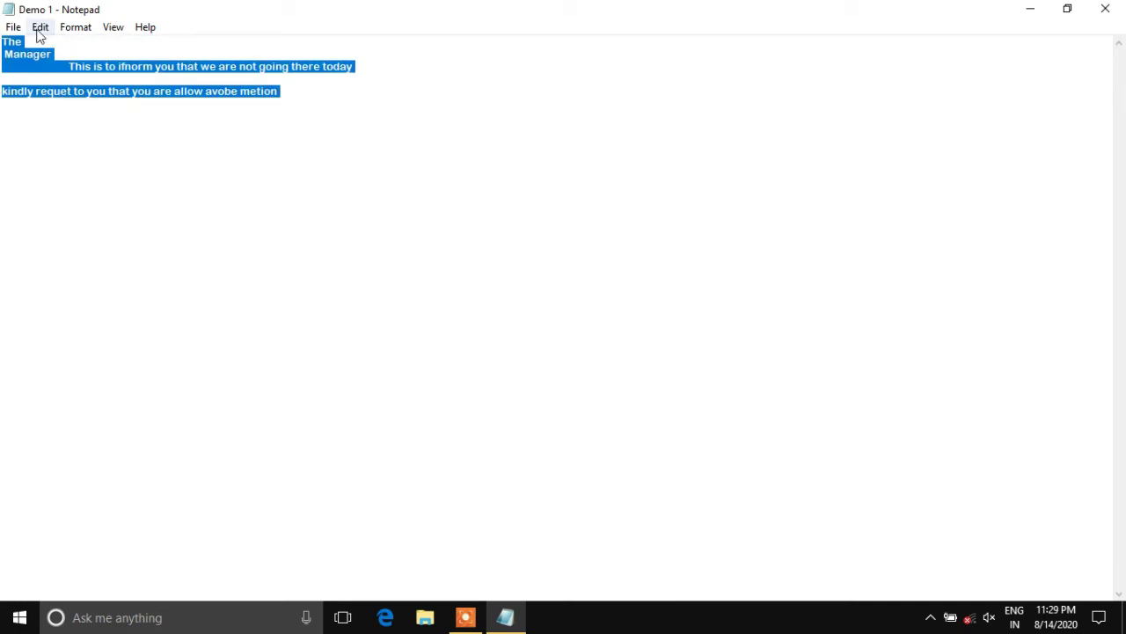
click(39, 28)
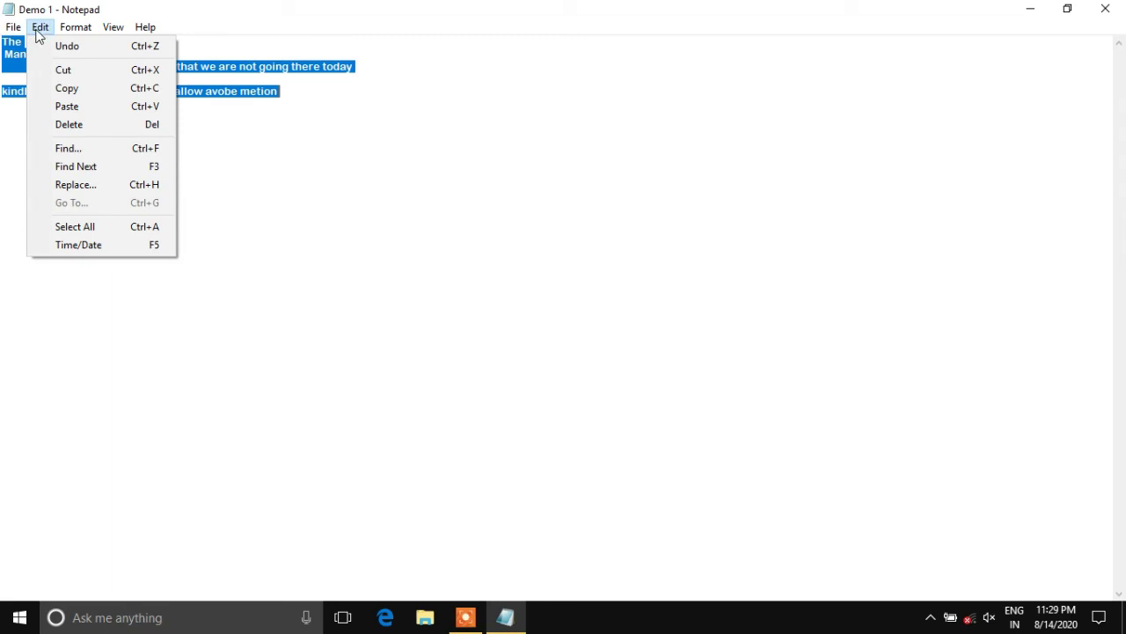
click(319, 91)
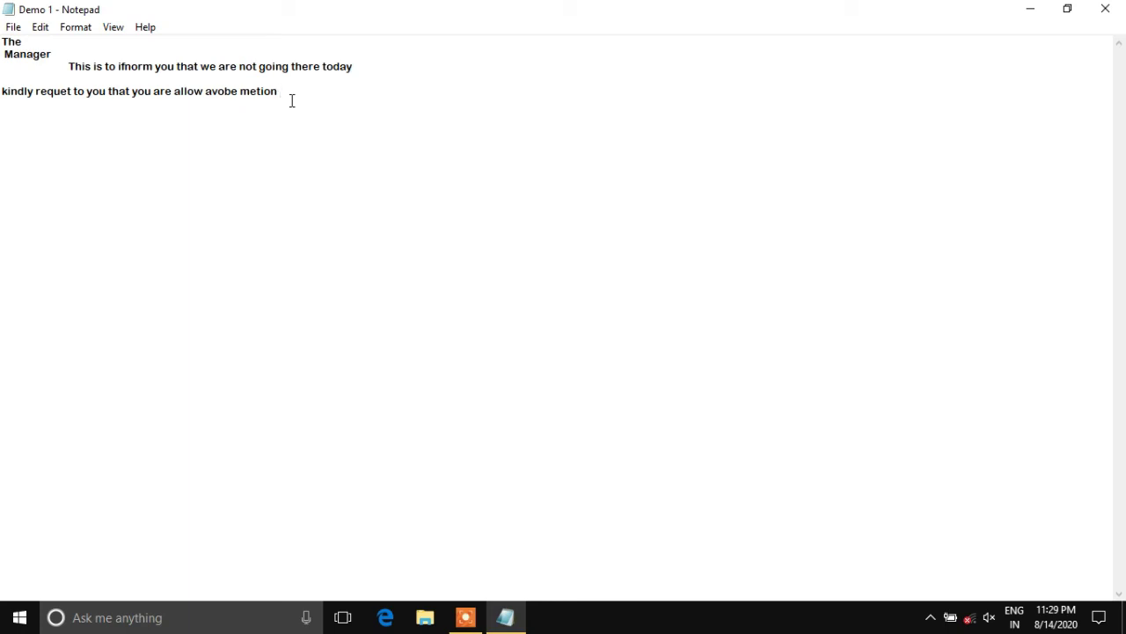
- Select the whole letter, copy it, and place the cursor at the end of its last line
click(49, 31)
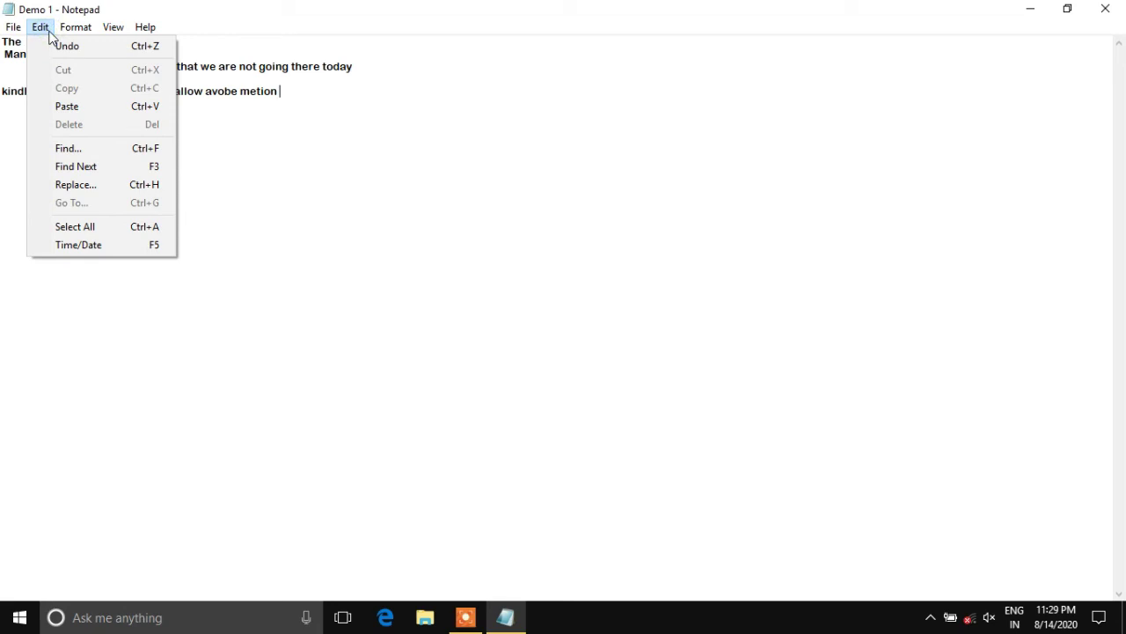
click(77, 226)
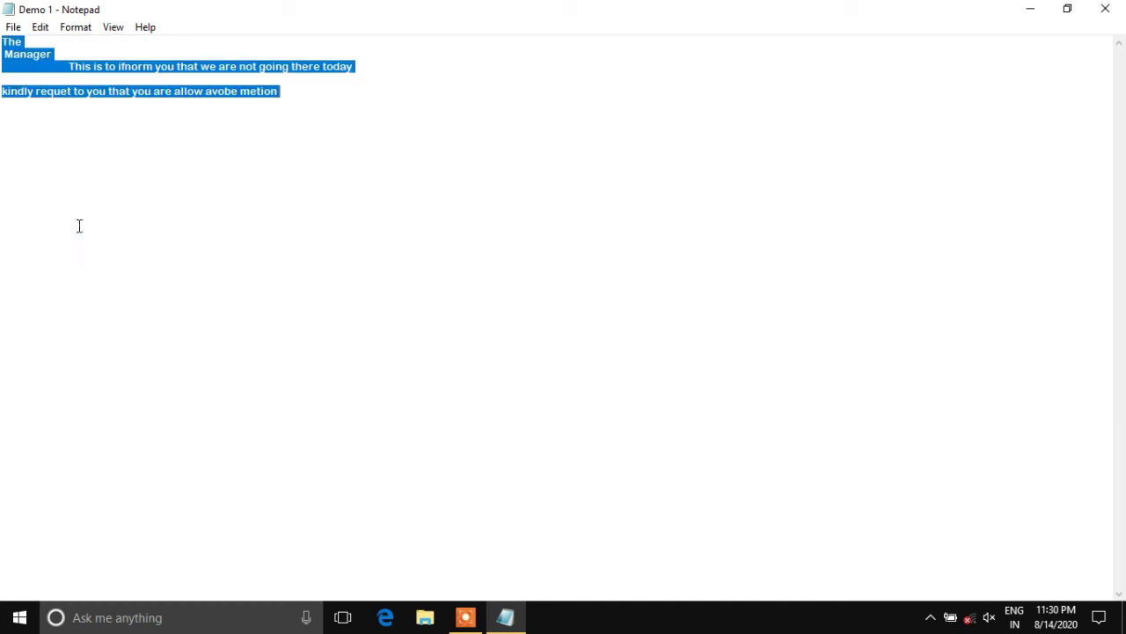
click(40, 27)
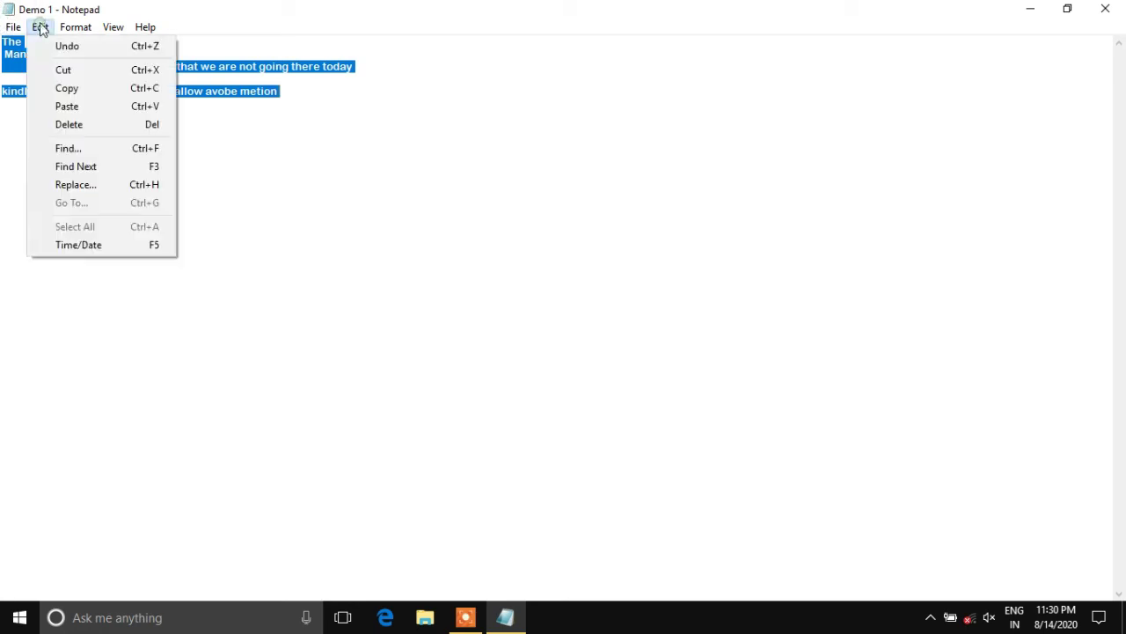
click(70, 92)
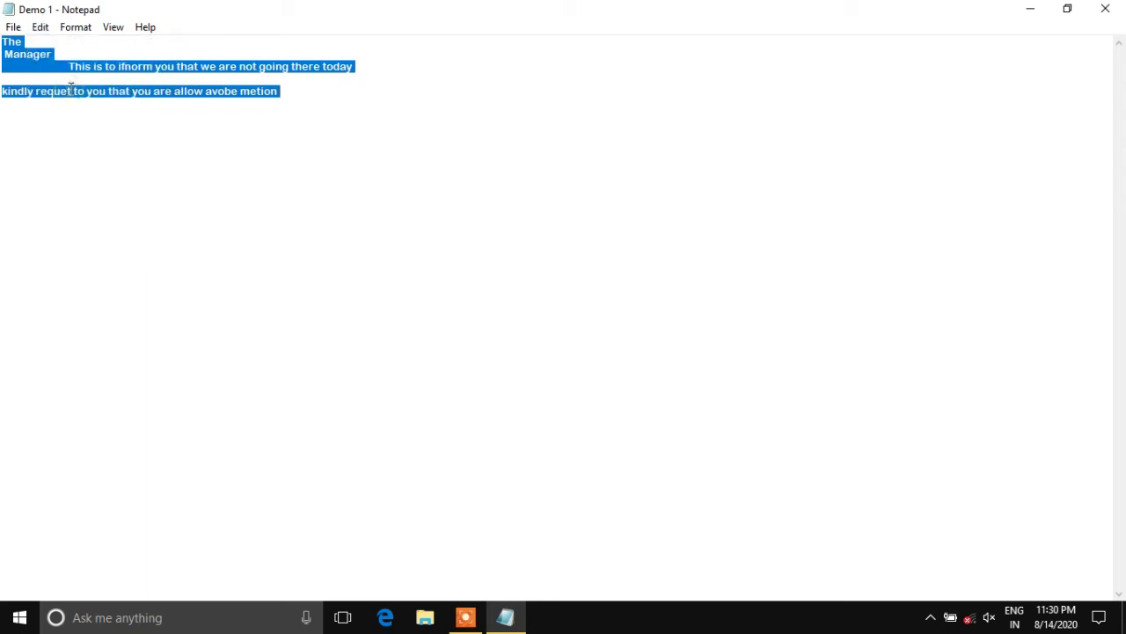
click(340, 88)
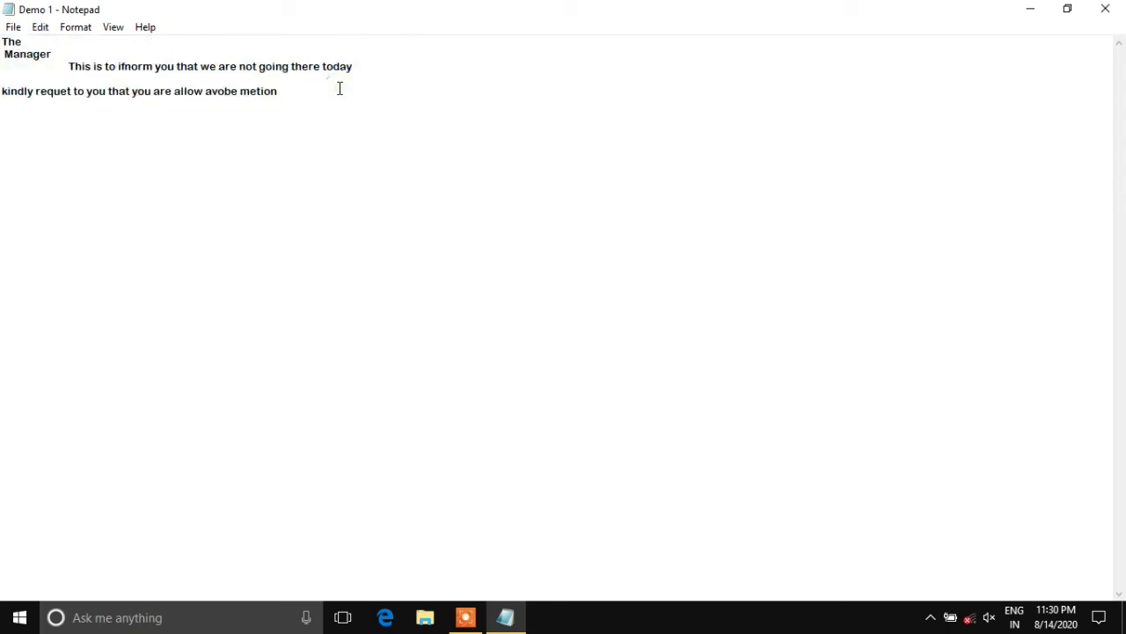
- Add seven line breaks after the letter and paste the copied letter text there
key(Return)
key(Return)
key(Return)
key(Return)
key(Return)
key(Return)
key(Return)
click(40, 32)
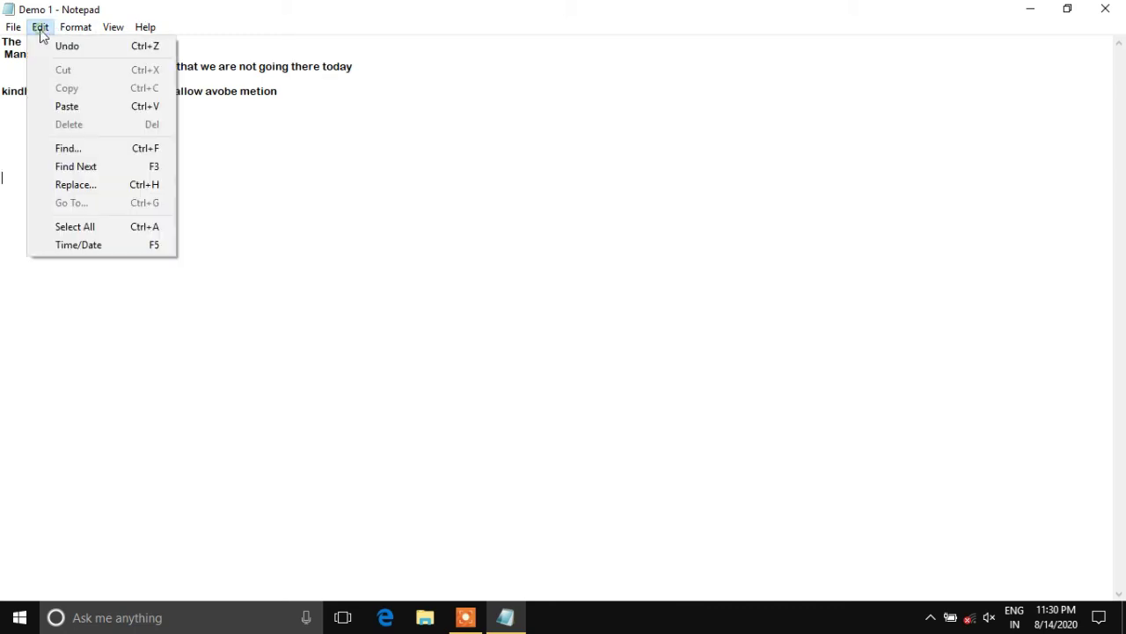
click(67, 105)
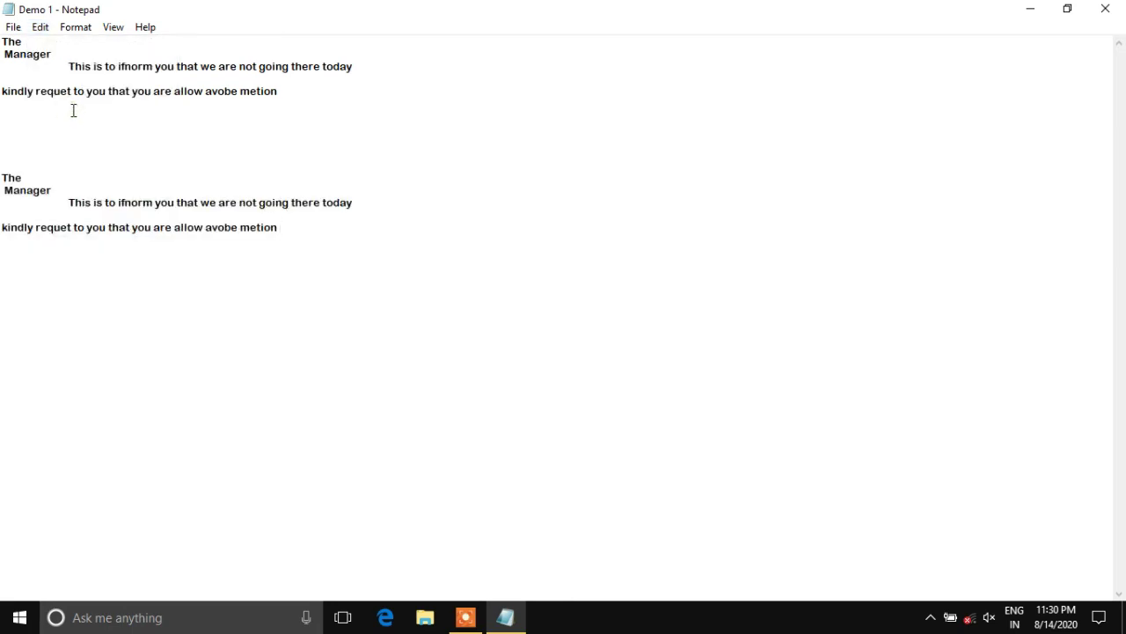
click(40, 33)
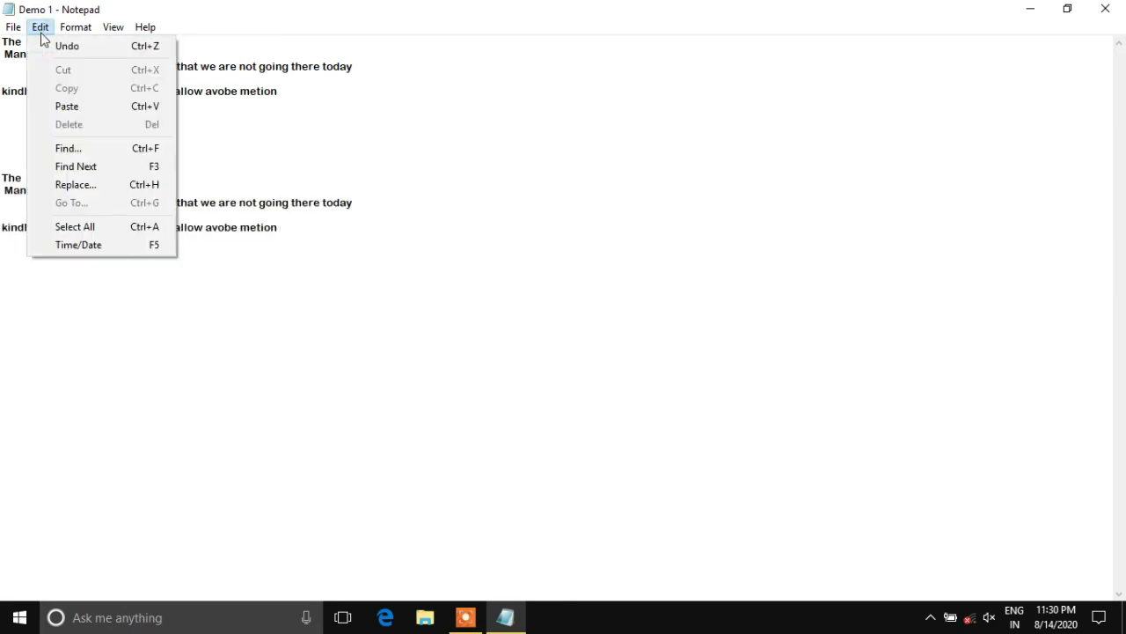
click(239, 277)
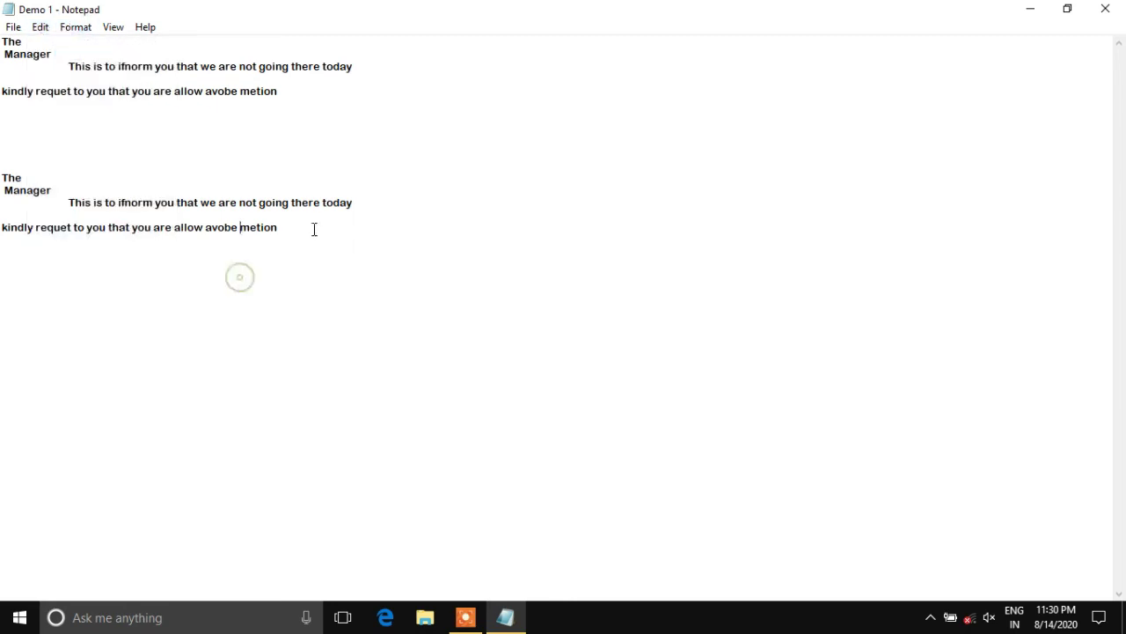
click(314, 229)
key(ctrl+a)
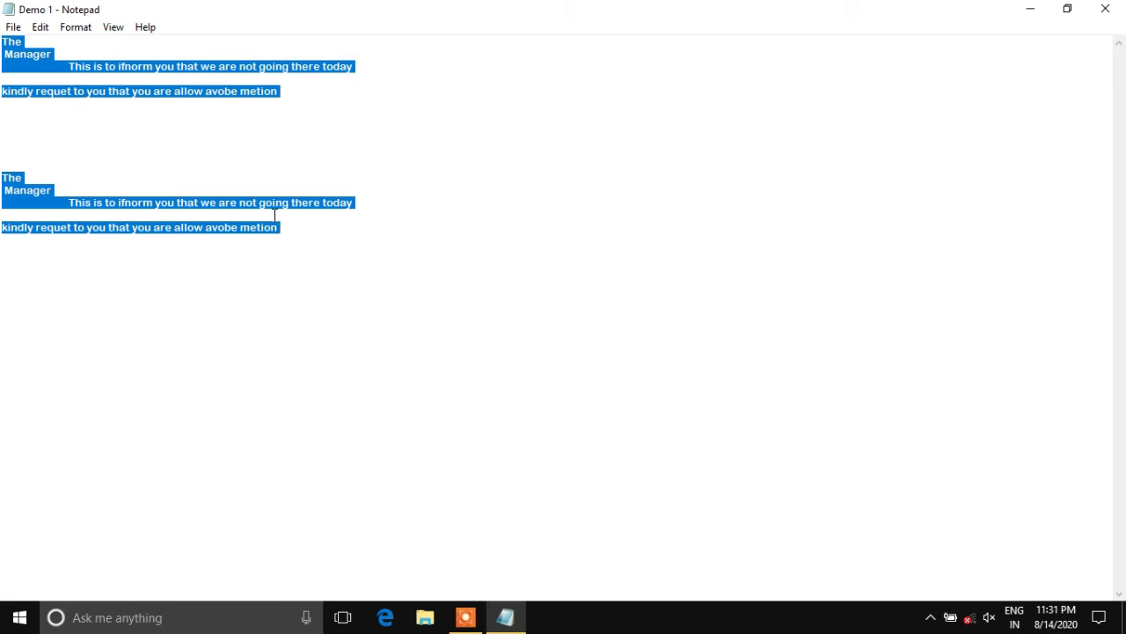
click(278, 225)
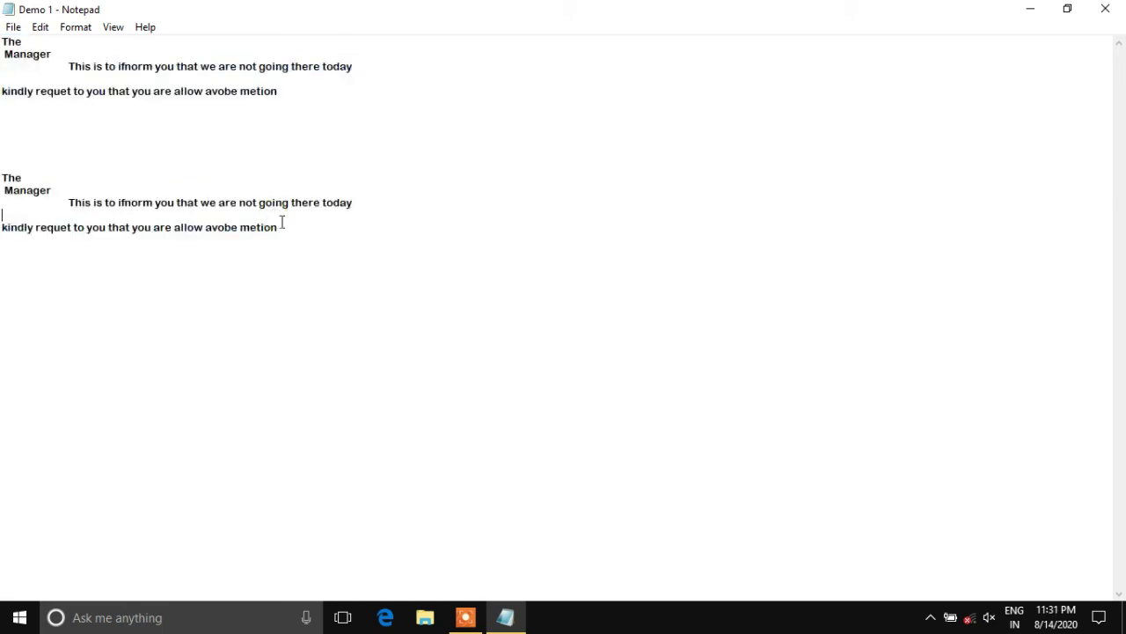
- Delete the words "avobe metion" from the end of the second letter copy's last line
click(203, 233)
key(shift+Home)
key(shift+End)
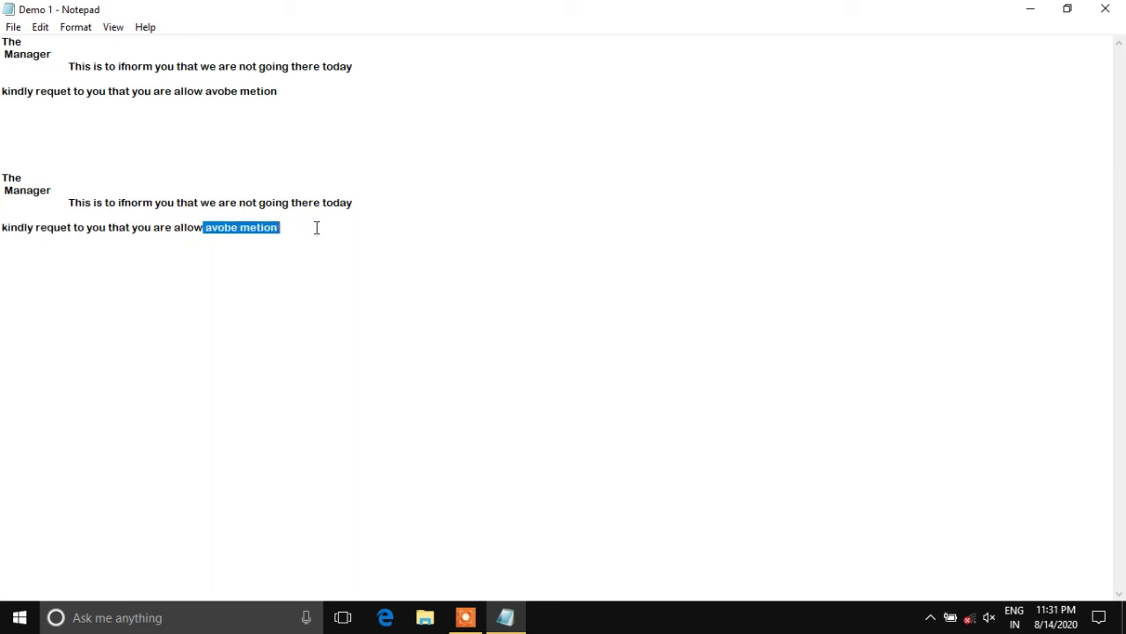
click(40, 31)
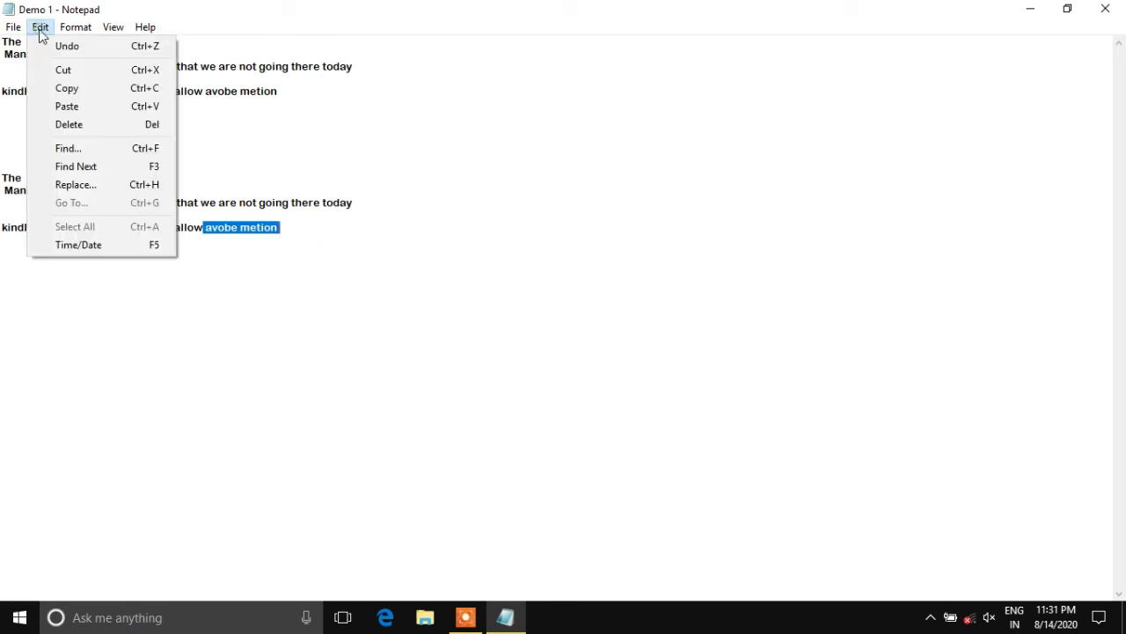
click(76, 128)
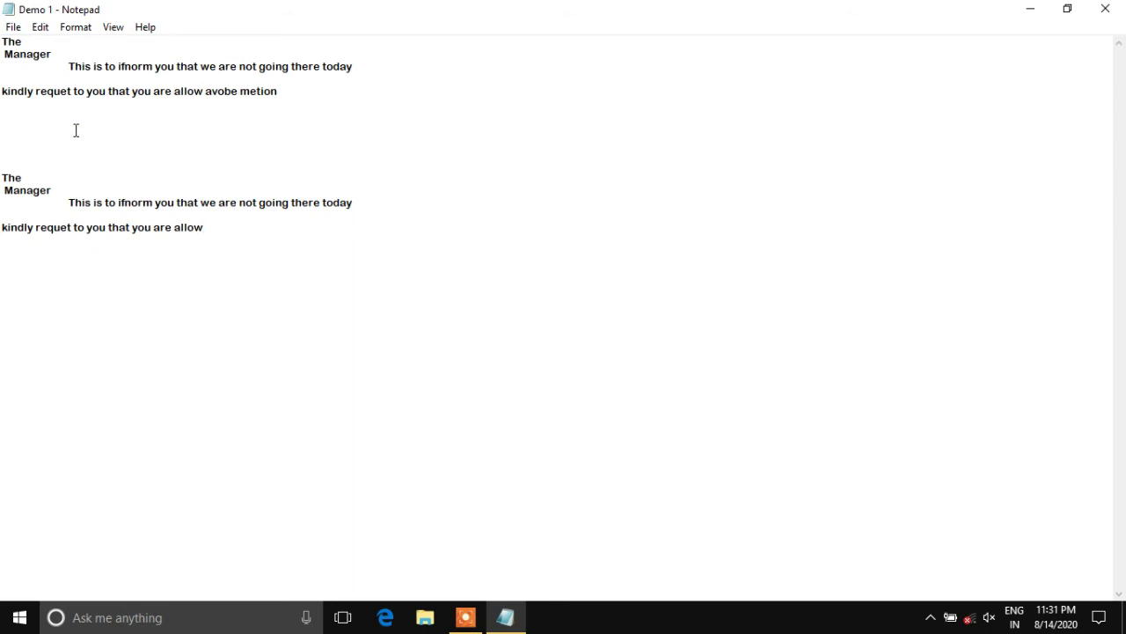
- Erase "you are allow" from the end of the second letter copy so the line ends with "that"
click(223, 230)
key(BackSpace)
key(BackSpace)
key(BackSpace)
key(BackSpace)
key(BackSpace)
key(BackSpace)
key(BackSpace)
key(BackSpace)
key(BackSpace)
key(BackSpace)
key(BackSpace)
key(BackSpace)
key(BackSpace)
- Search the document upward for "That", without matching case, and advance through the matches three times
click(41, 30)
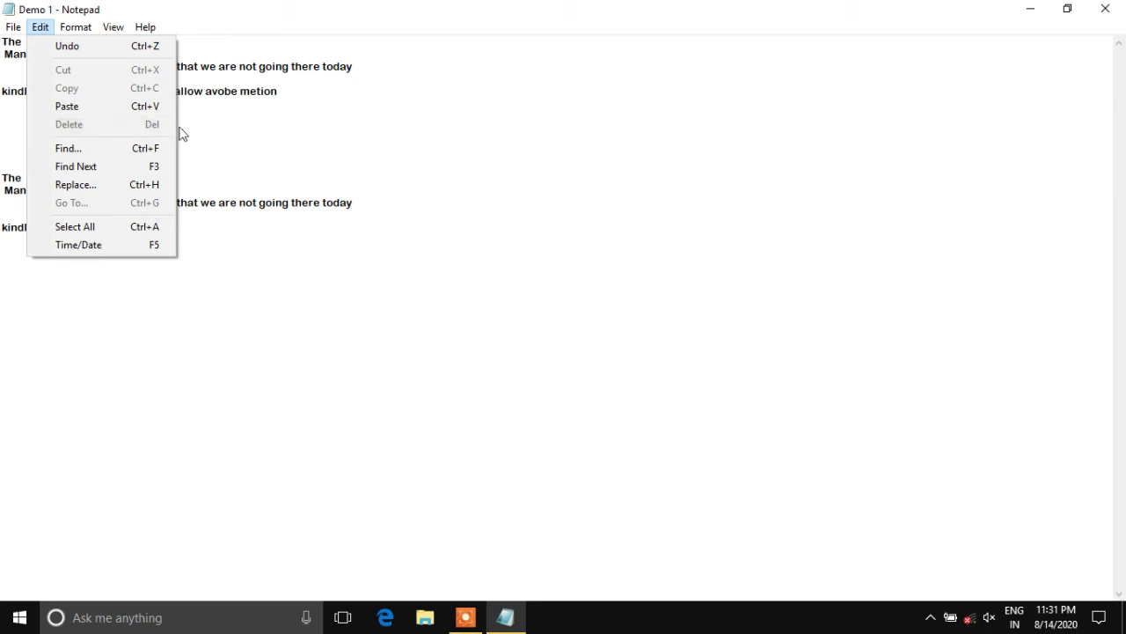
click(106, 156)
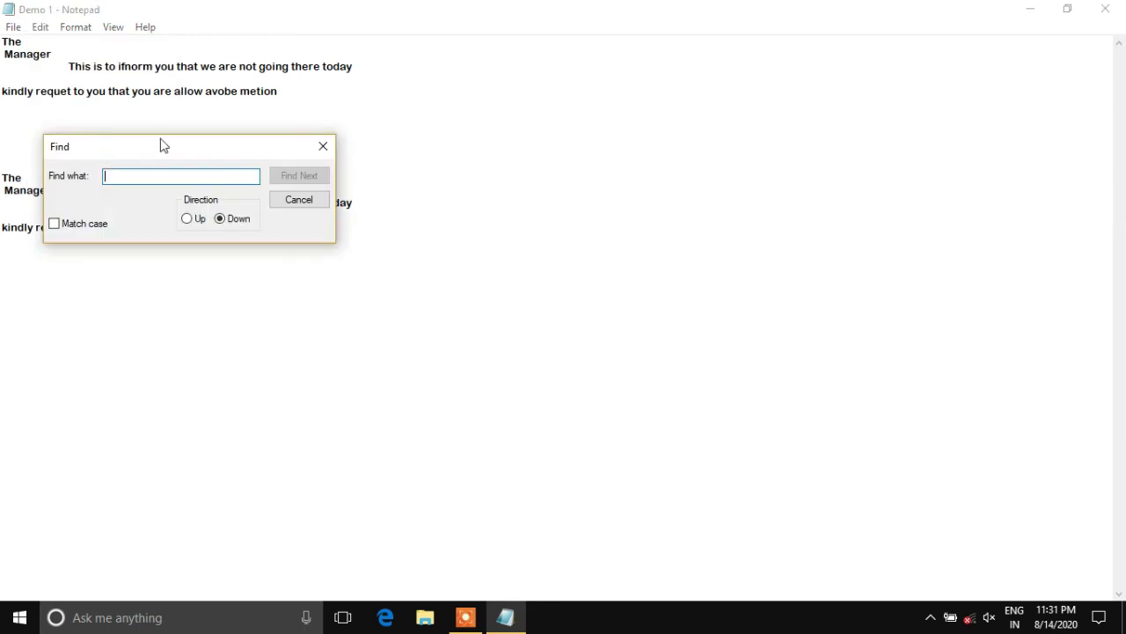
drag(161, 145, 330, 170)
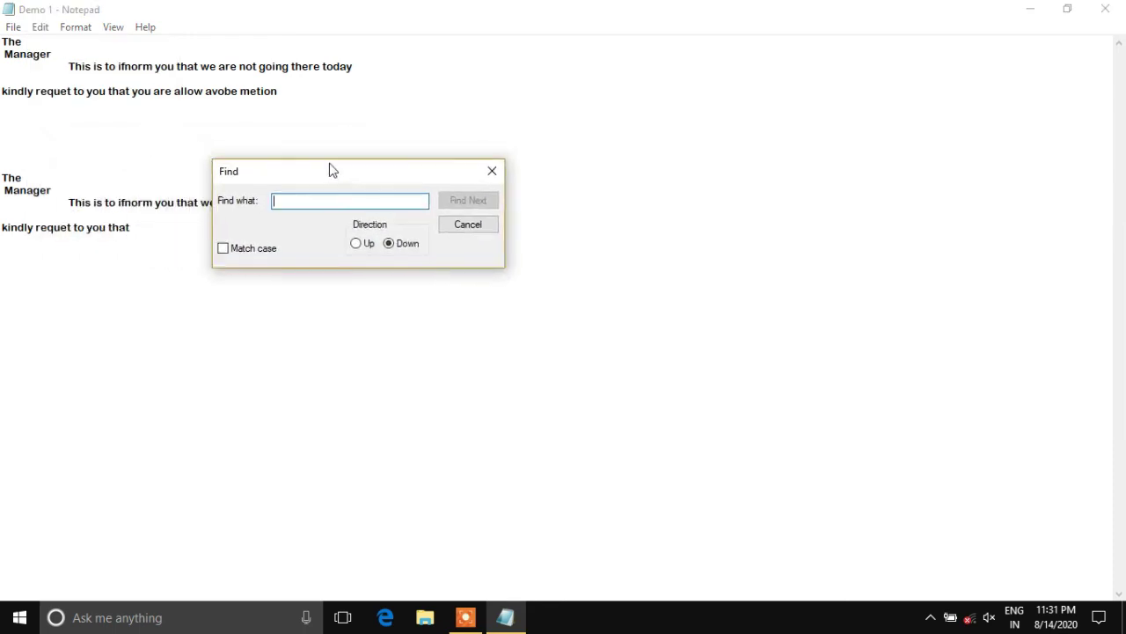
click(355, 244)
click(303, 201)
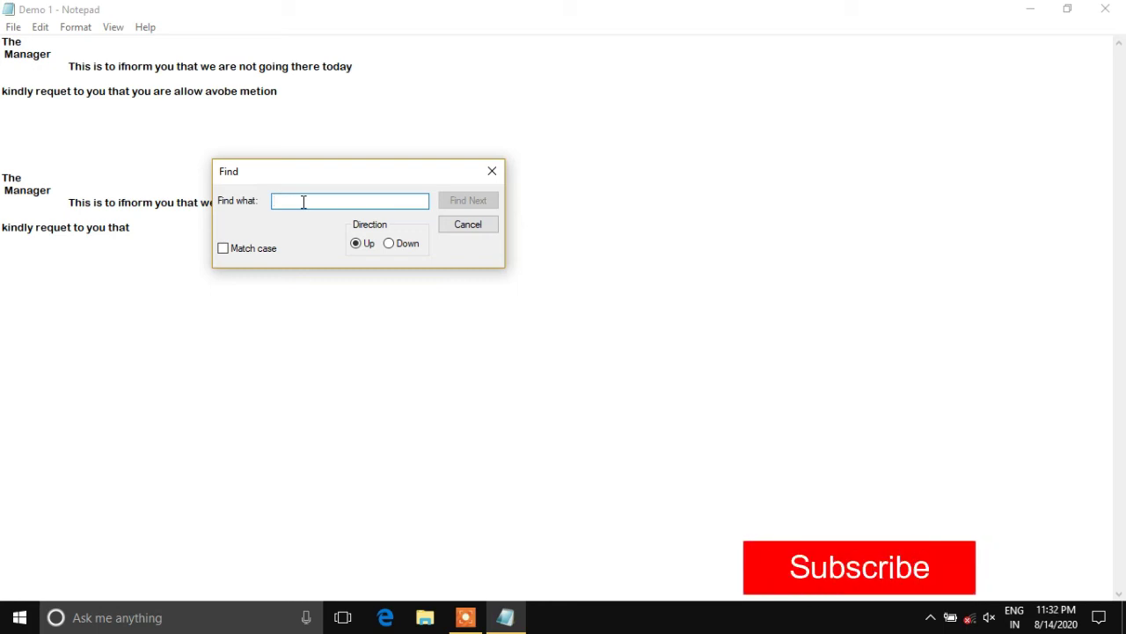
text(That)
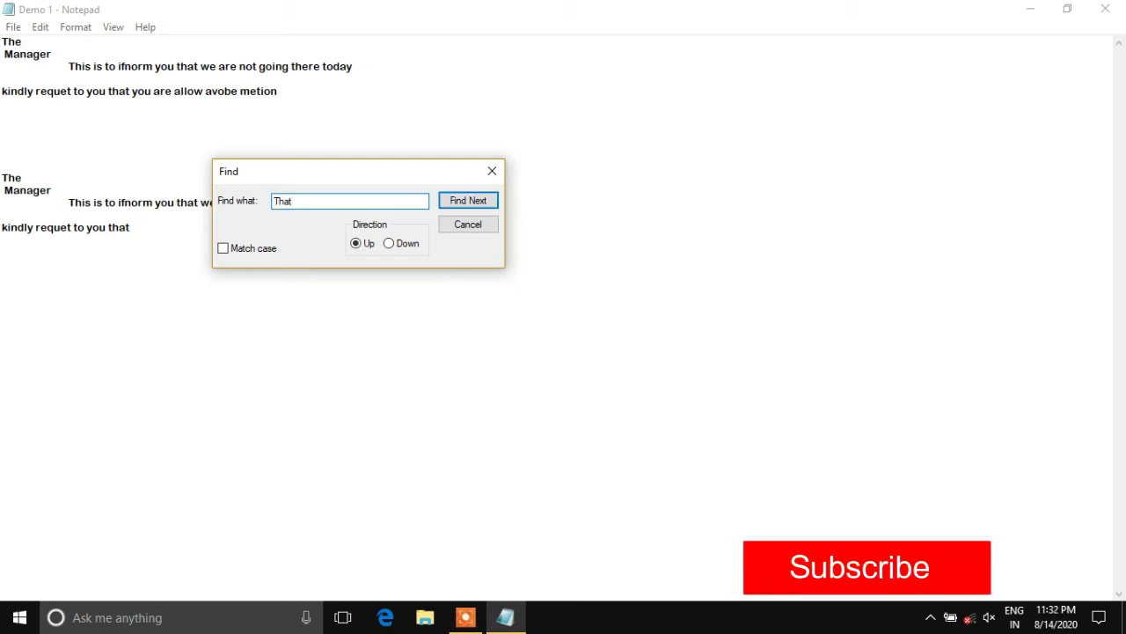
click(458, 208)
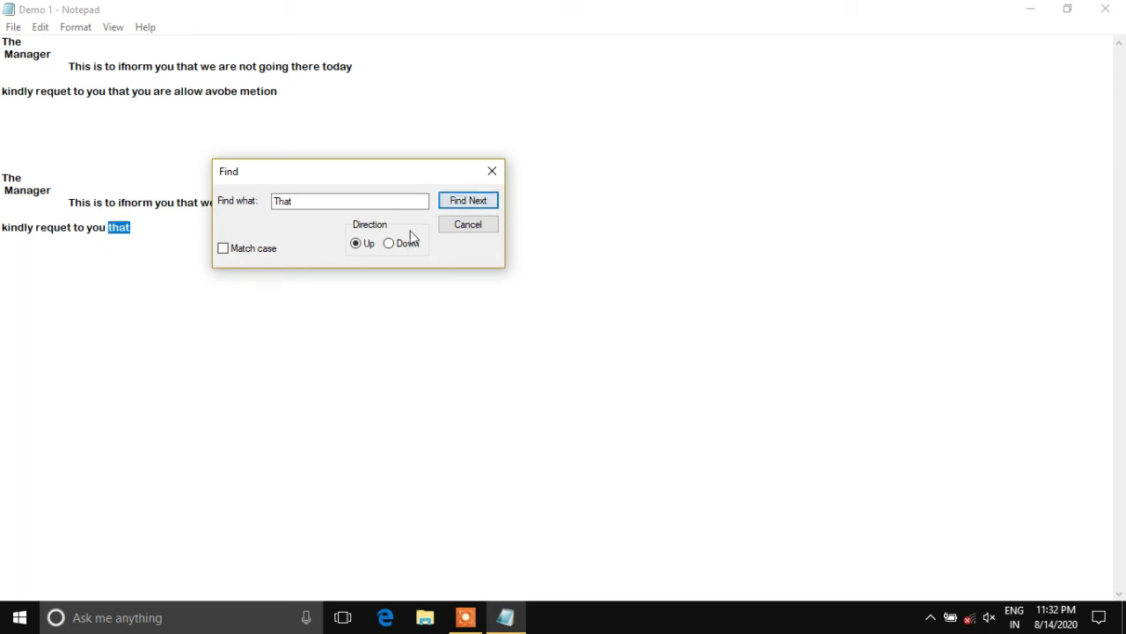
click(454, 208)
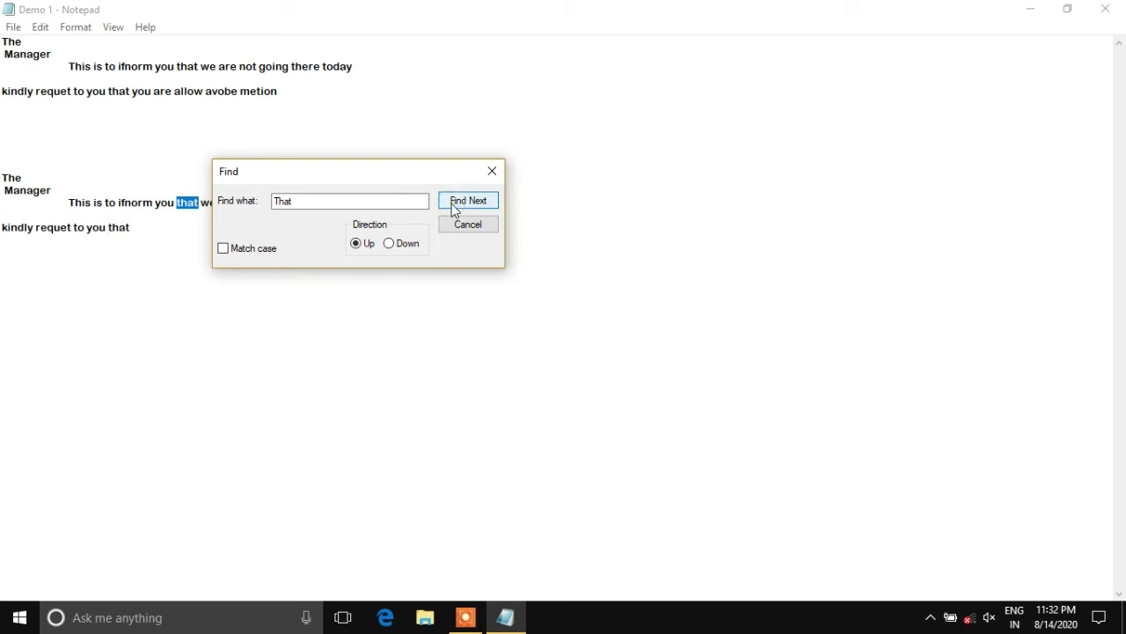
click(454, 208)
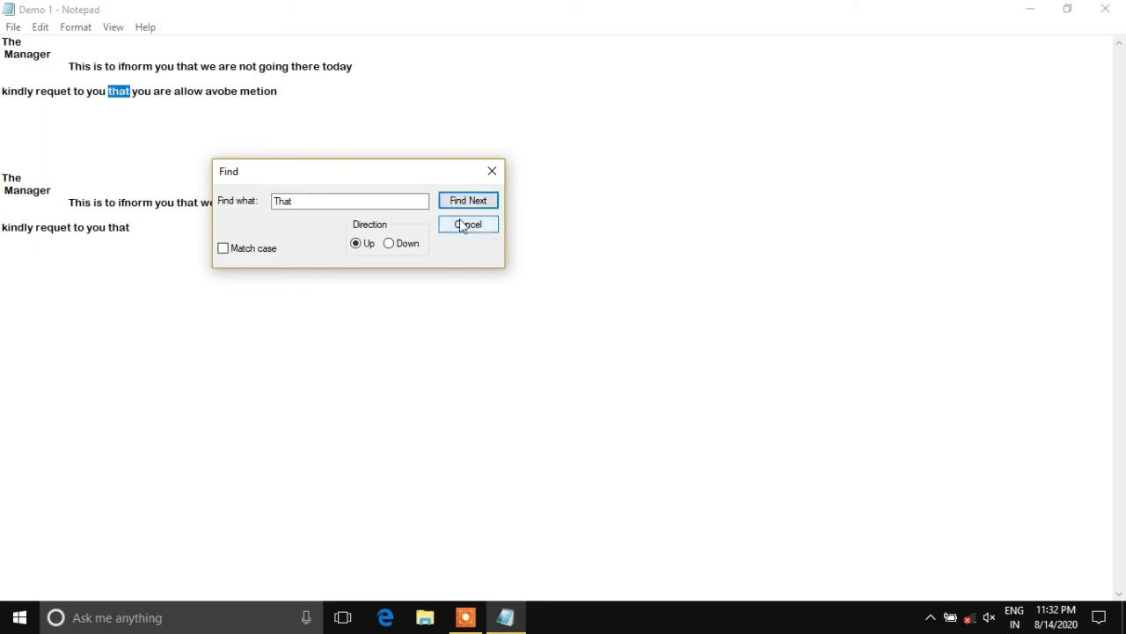
- Close the search and replace the selected "that" in the first letter's last line with "you", using "That" as the search text
click(460, 228)
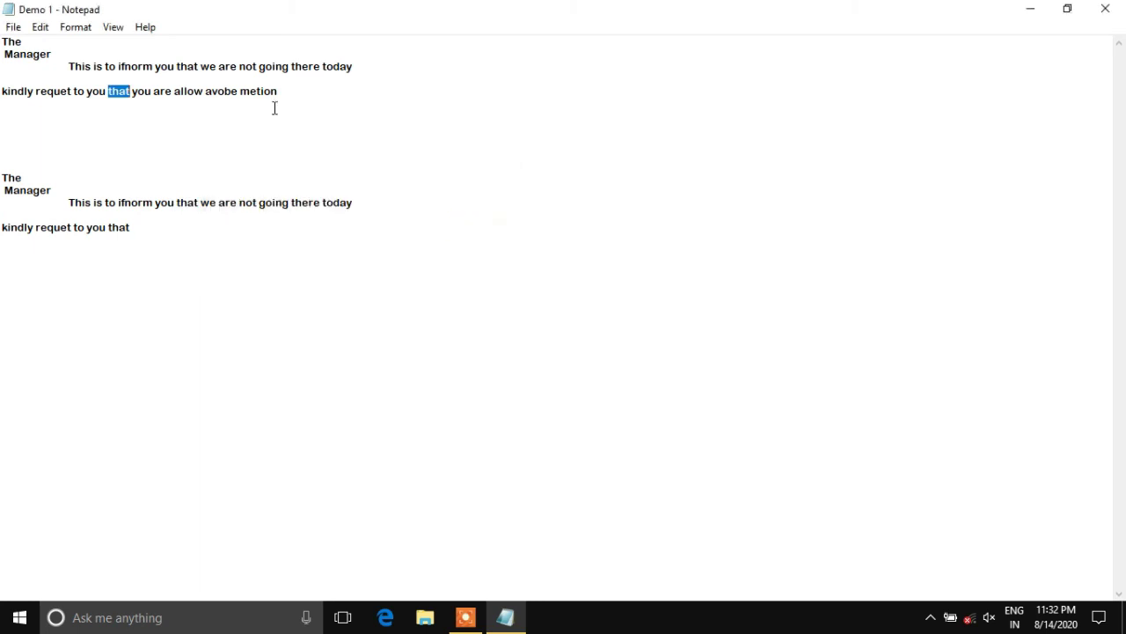
click(66, 28)
mouse_move(49, 34)
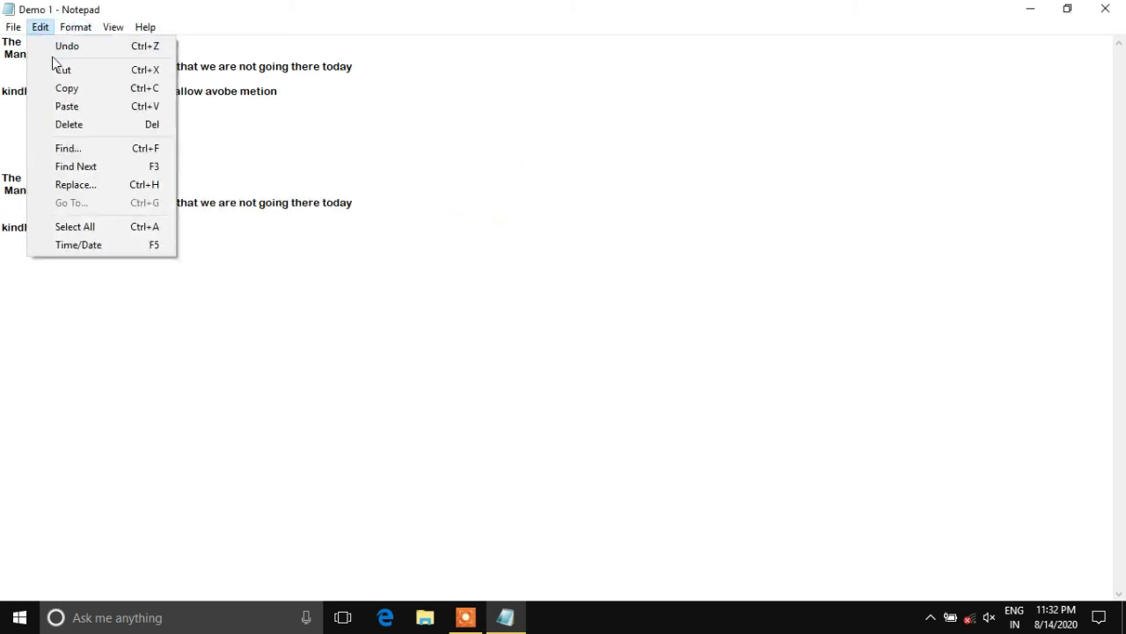
click(69, 185)
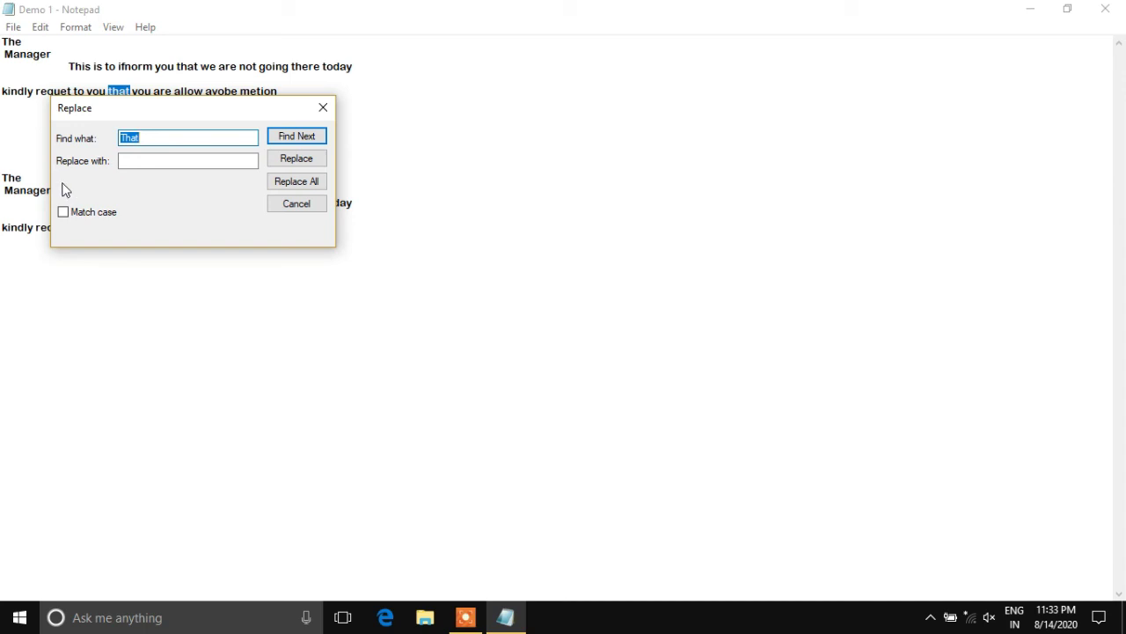
click(149, 139)
click(143, 160)
text(you)
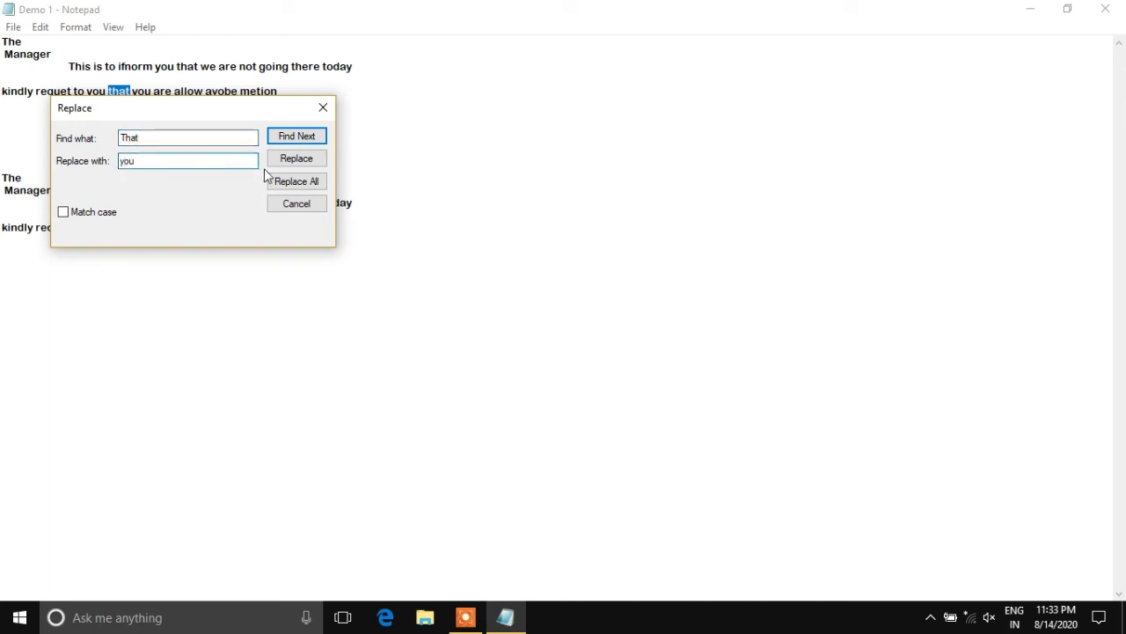
click(313, 160)
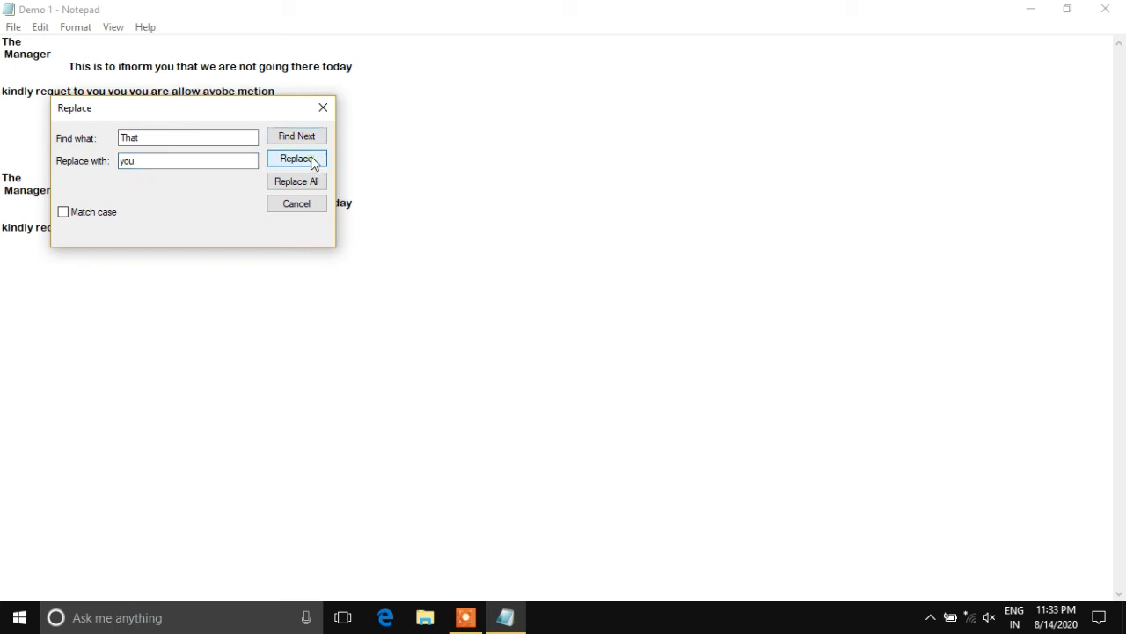
click(312, 160)
click(288, 205)
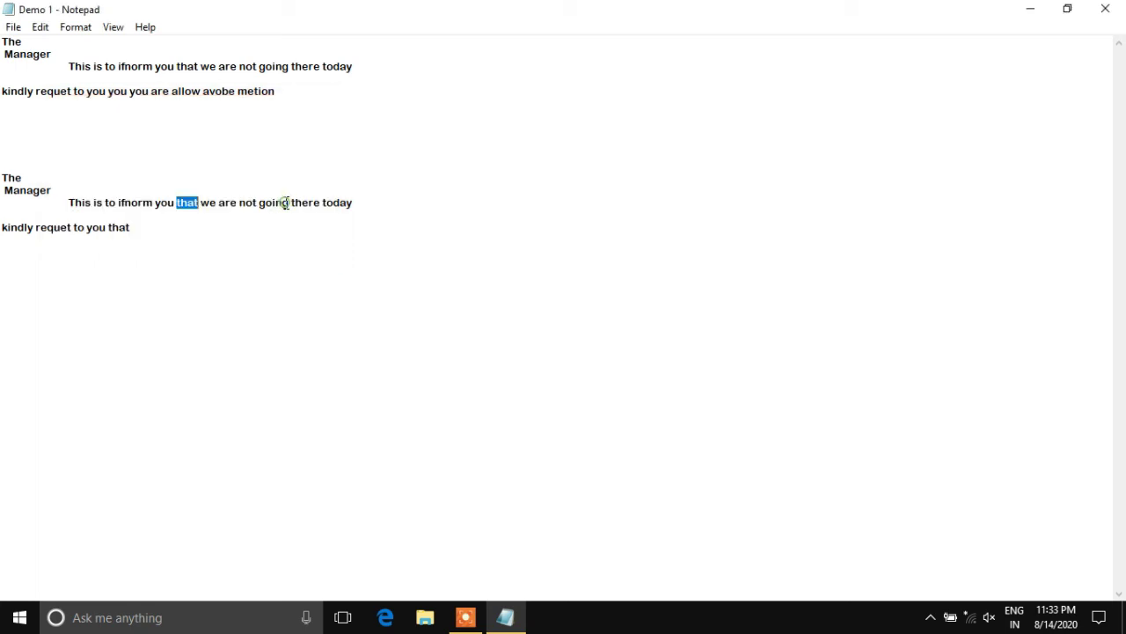
- Select the document's entire text and clear the selection again
click(77, 27)
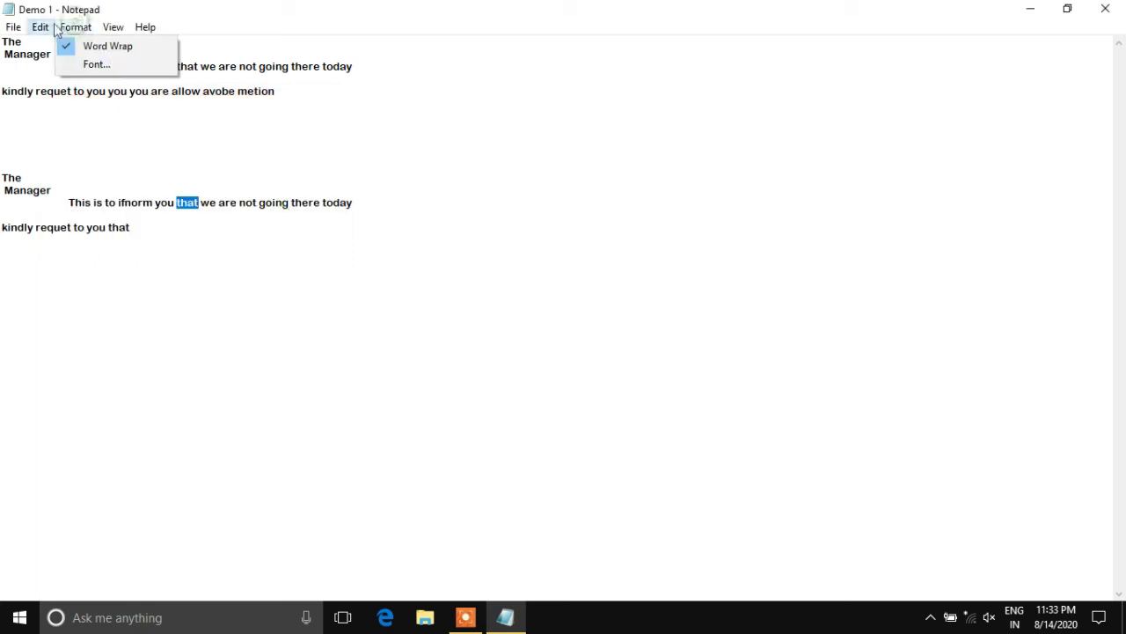
mouse_move(44, 27)
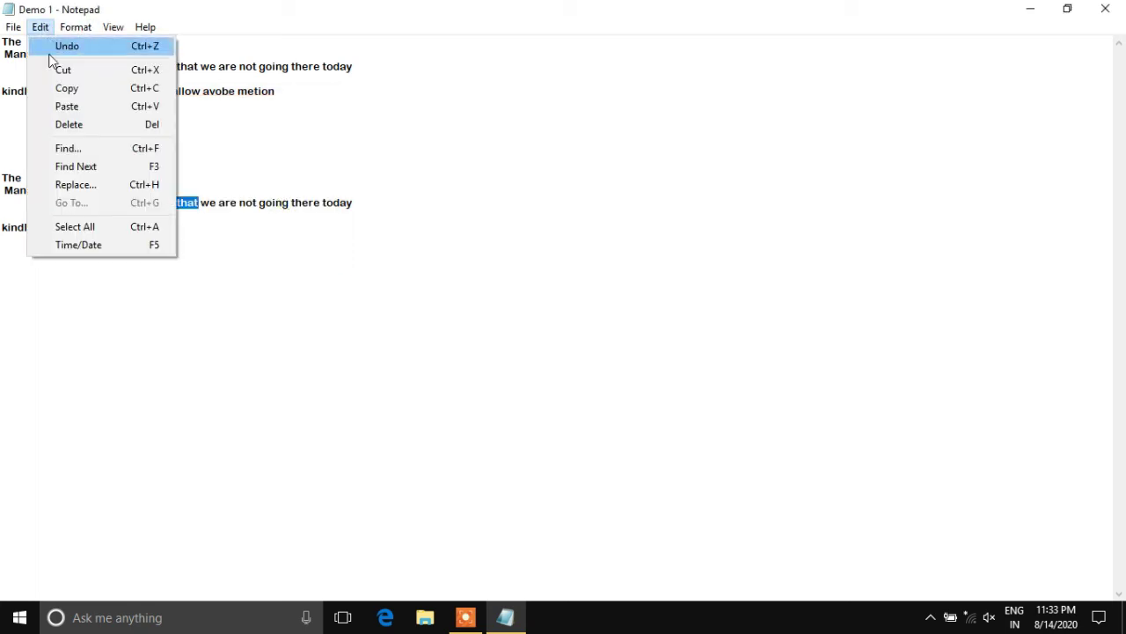
click(88, 227)
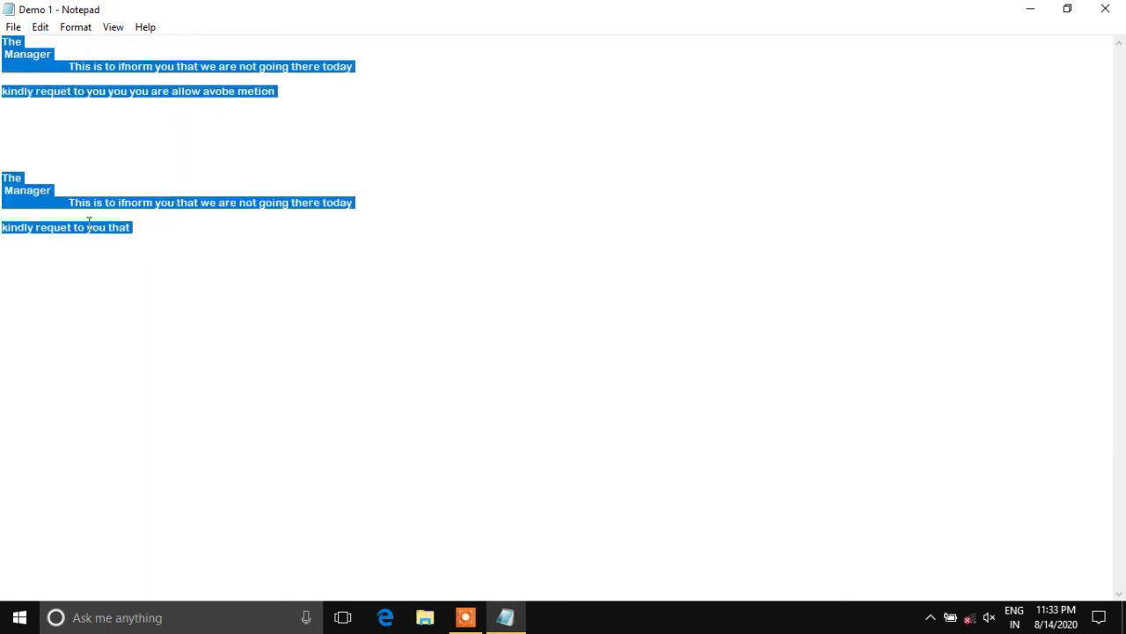
click(40, 28)
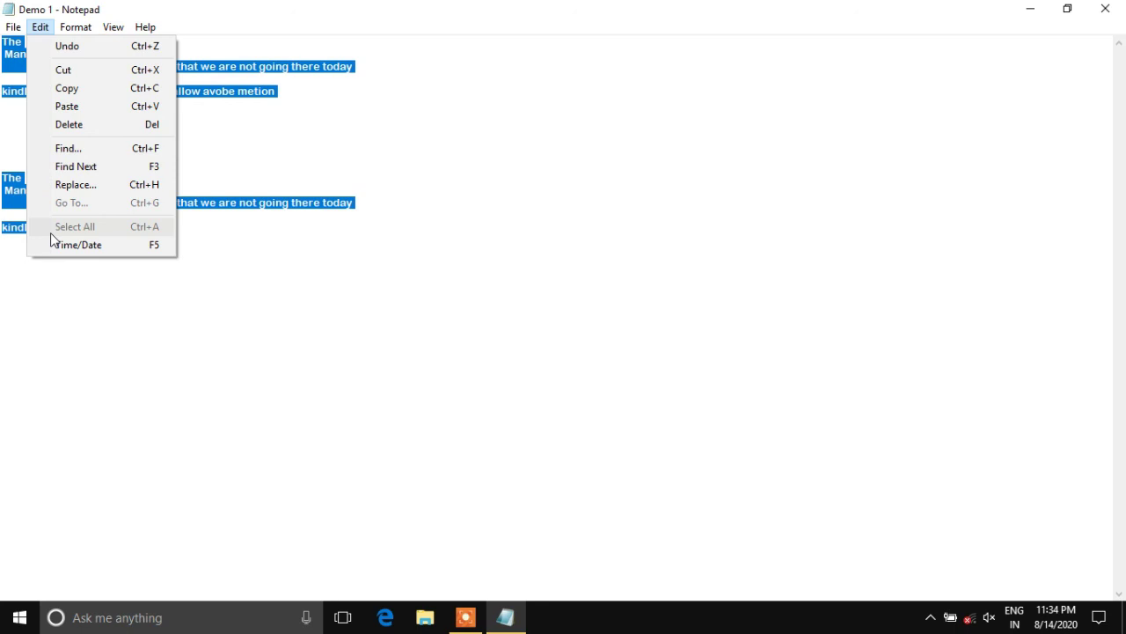
click(336, 308)
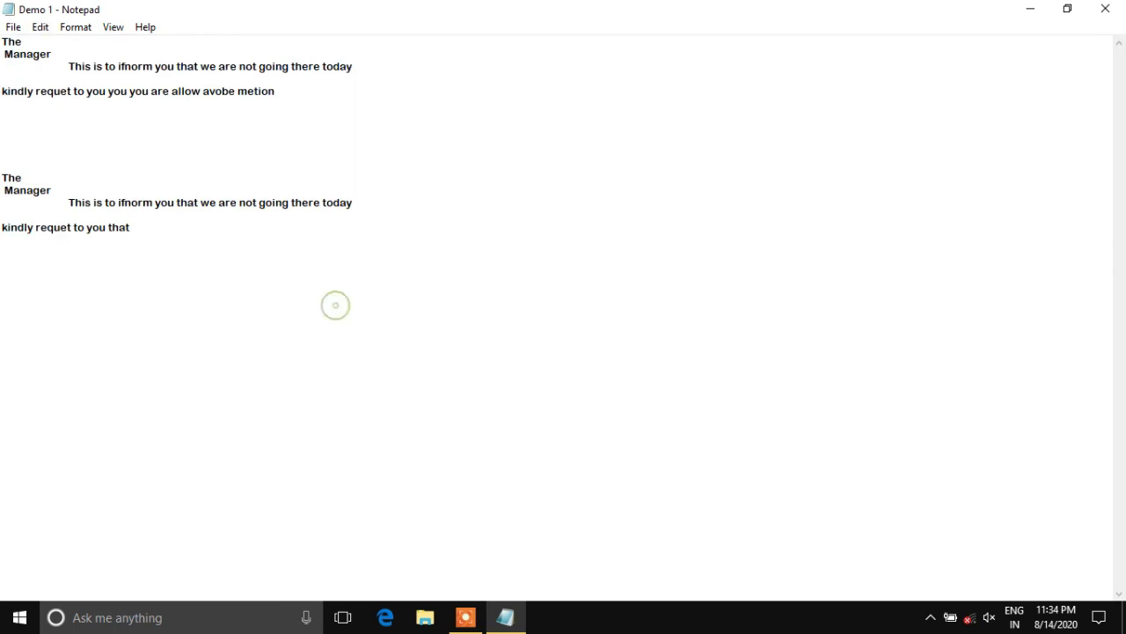
- Insert a blank line below "Manager" in the first letter
click(66, 51)
key(Return)
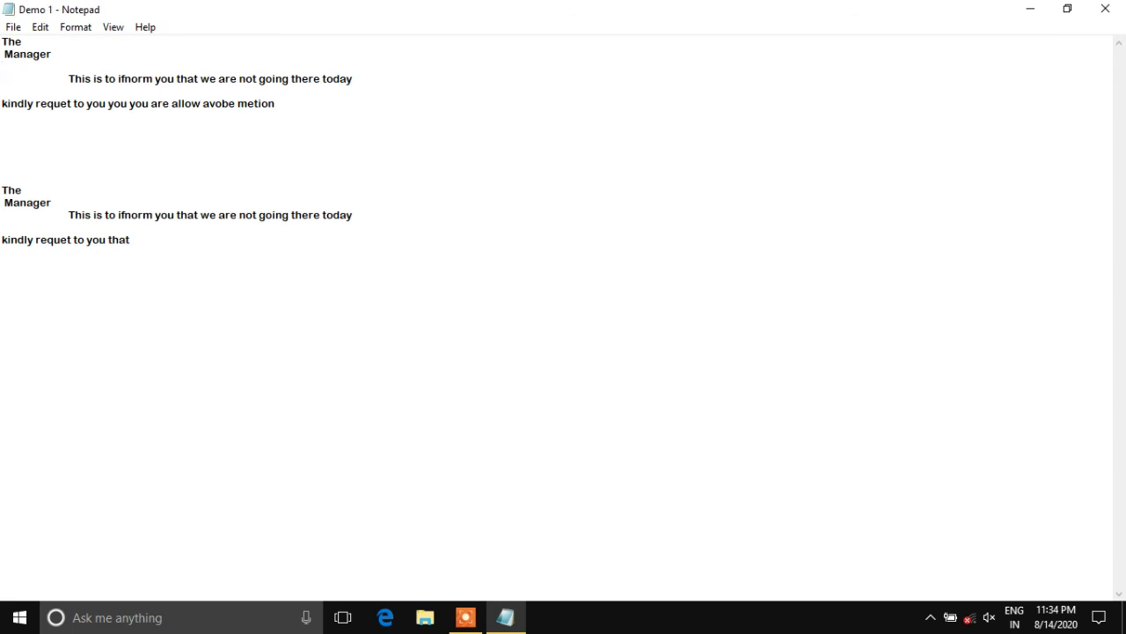
key(Up)
key(Tab)
key(Tab)
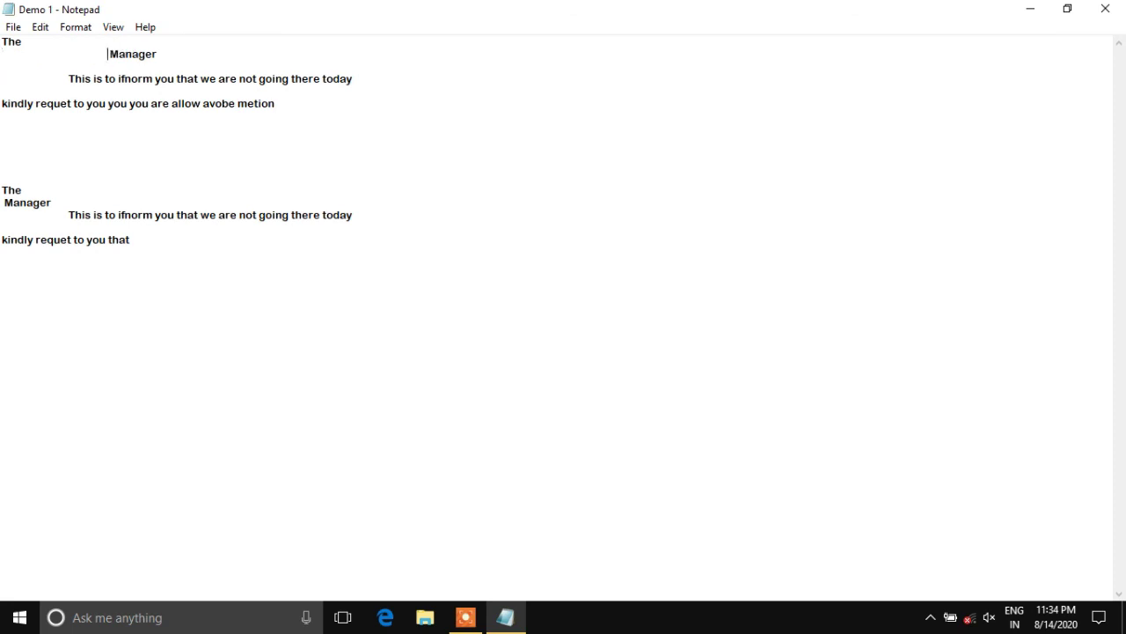
key(BackSpace)
key(BackSpace)
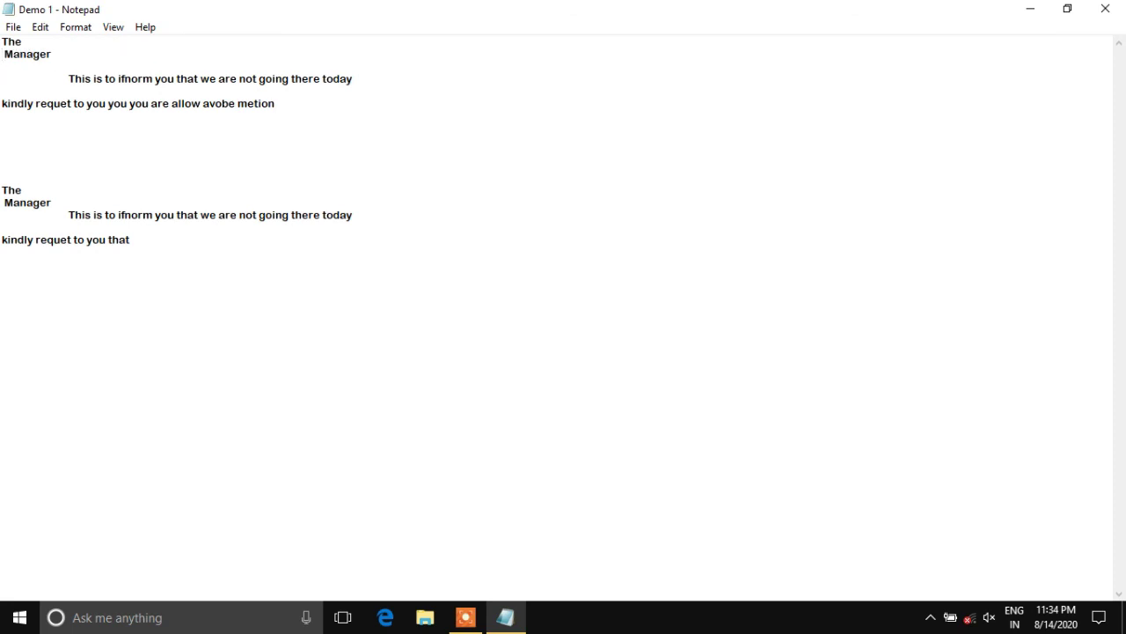
- Insert the current time and date on the first letter's "Manager" line, after a wide gap
click(122, 41)
click(92, 55)
click(35, 32)
click(76, 246)
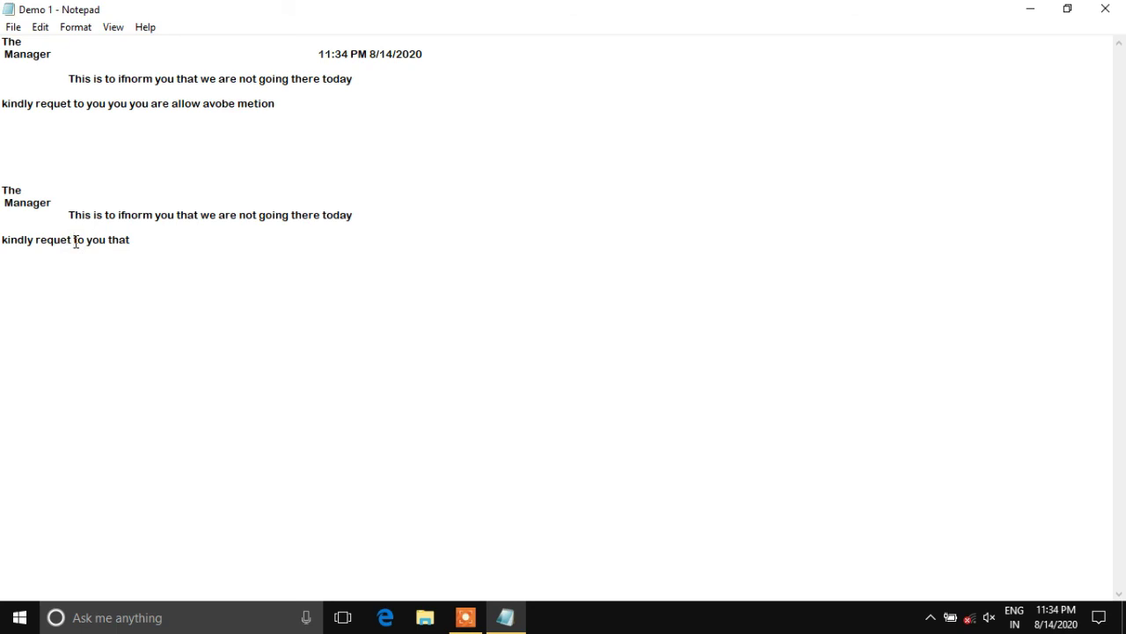
- Set the text font to Bauhaus 93 in Bold style at size 22
click(38, 28)
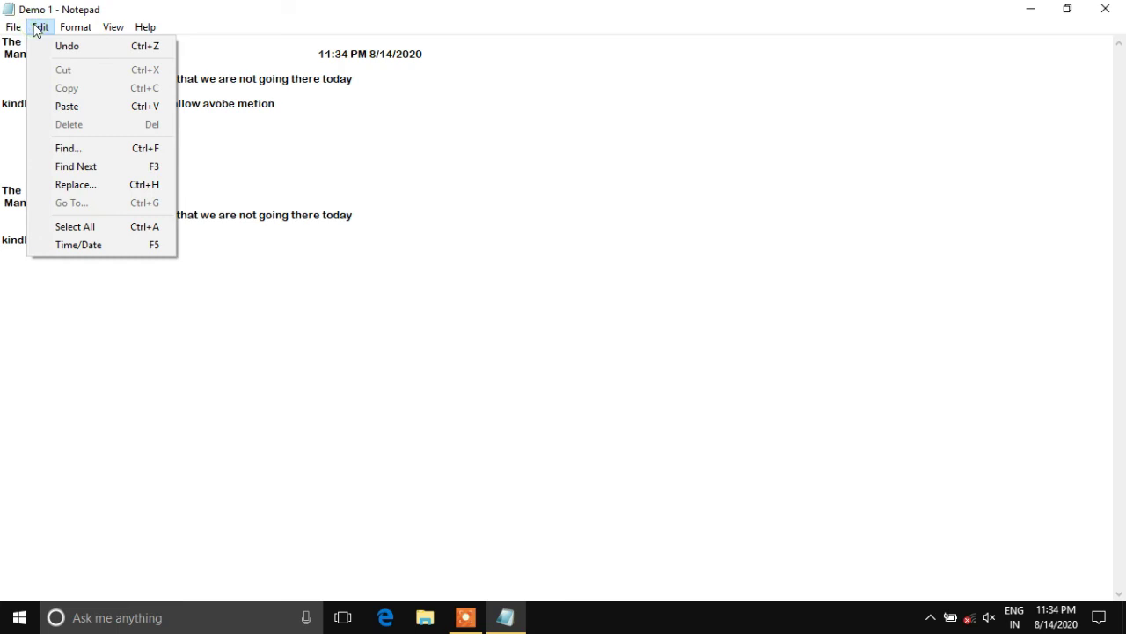
click(71, 33)
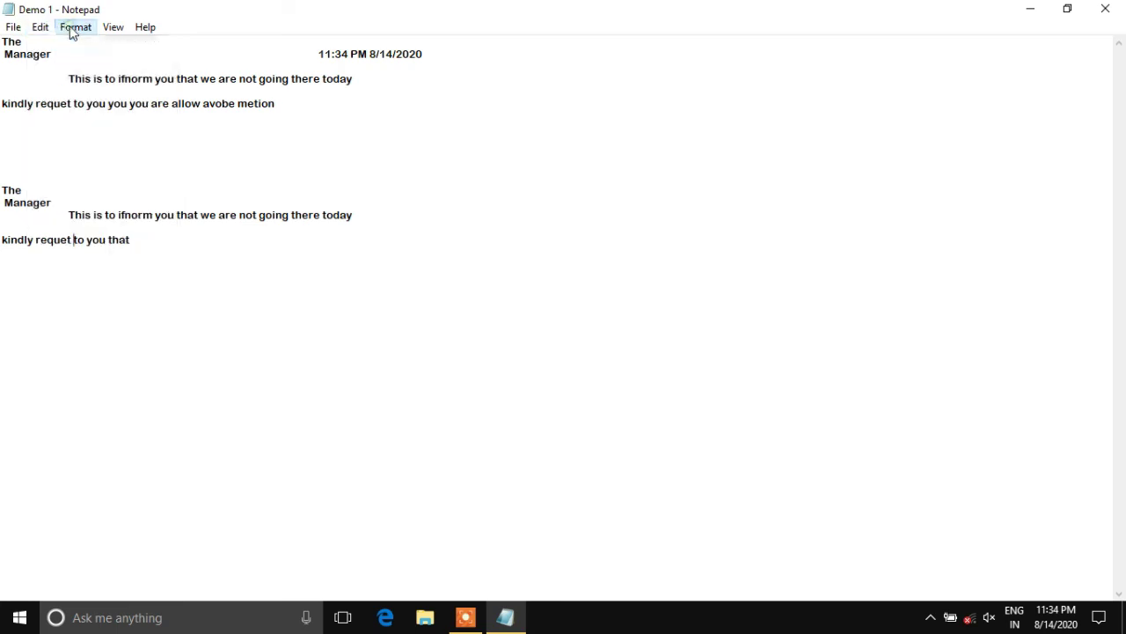
click(71, 34)
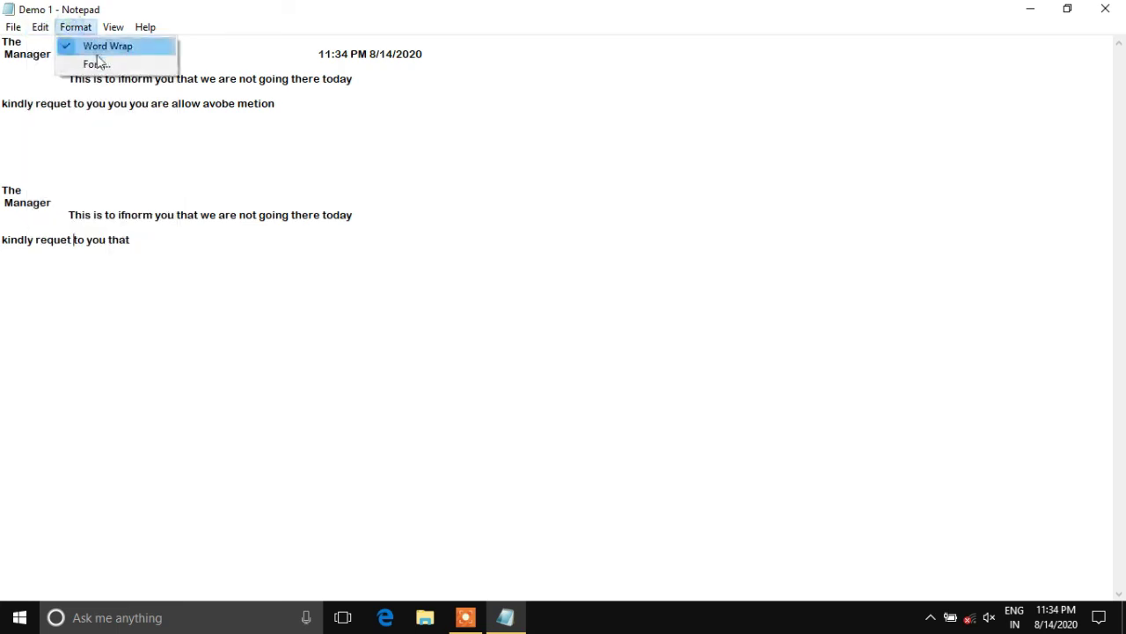
click(96, 64)
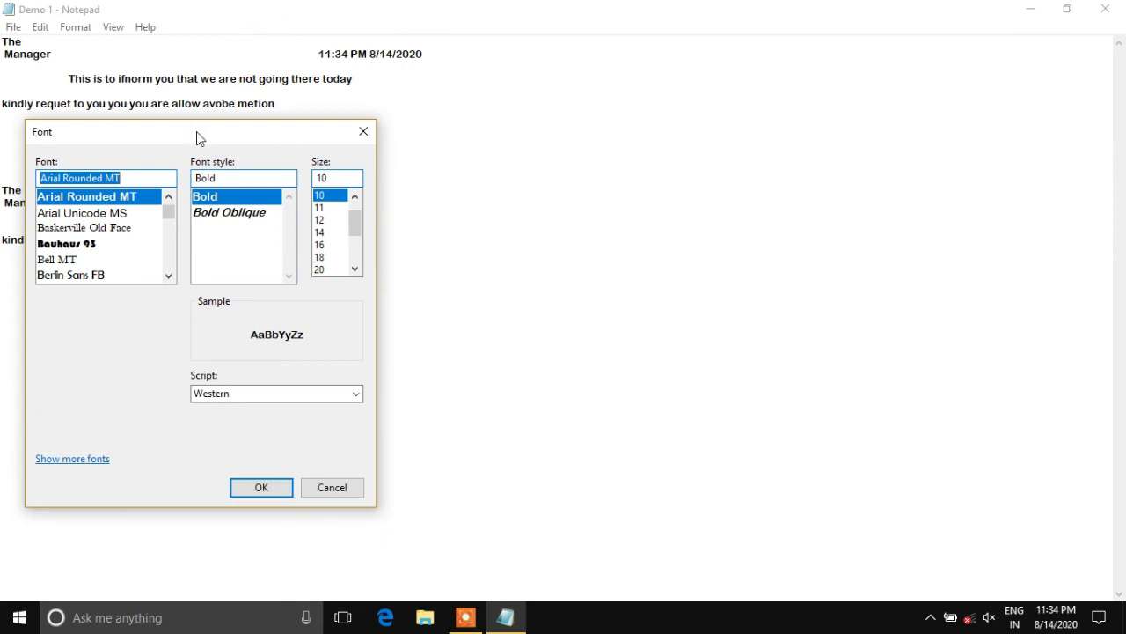
drag(197, 137, 543, 137)
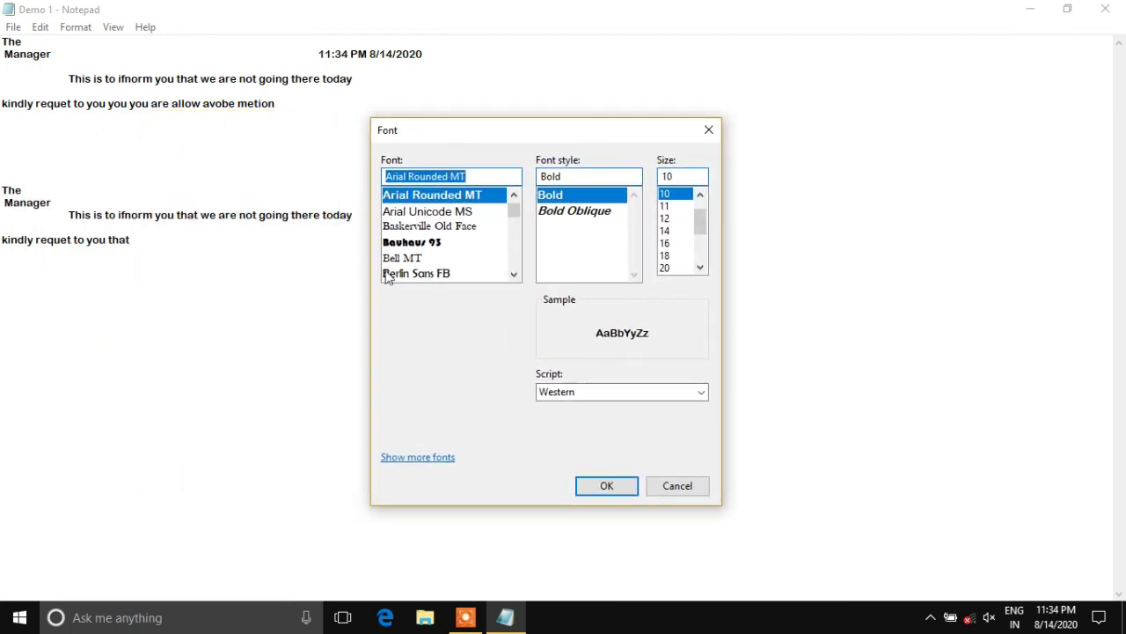
click(409, 242)
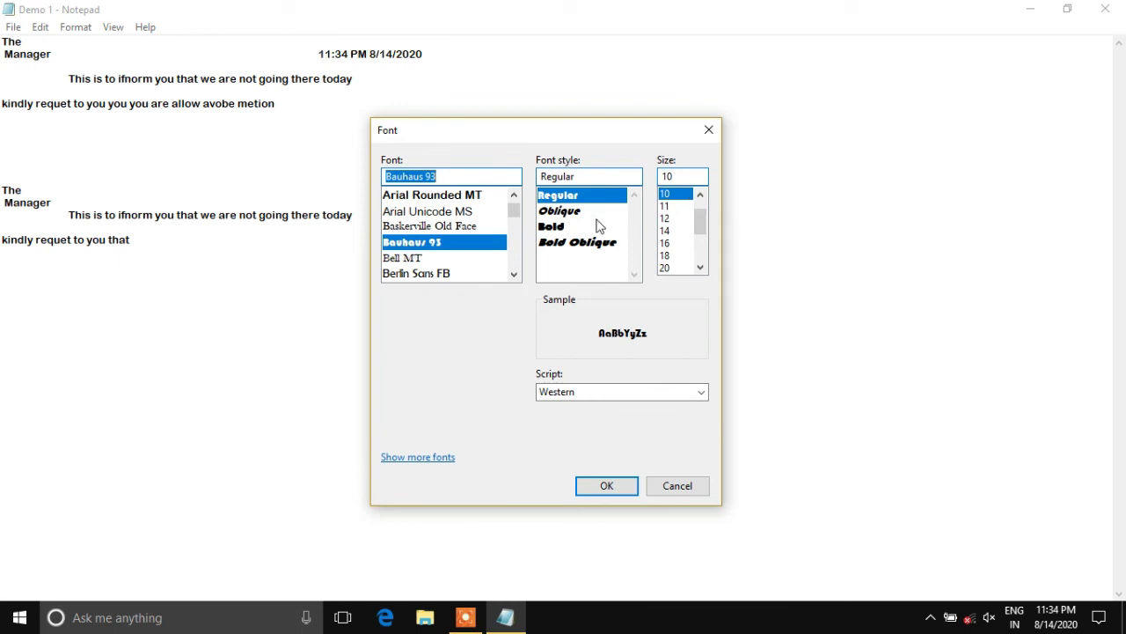
click(559, 227)
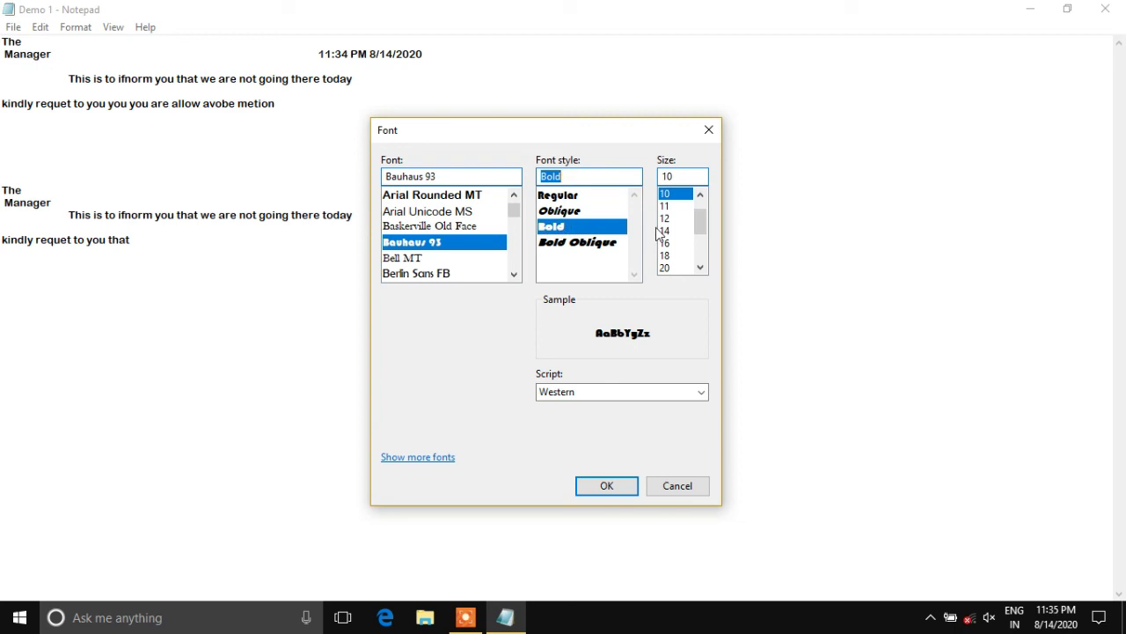
scroll(700, 240, down, 2)
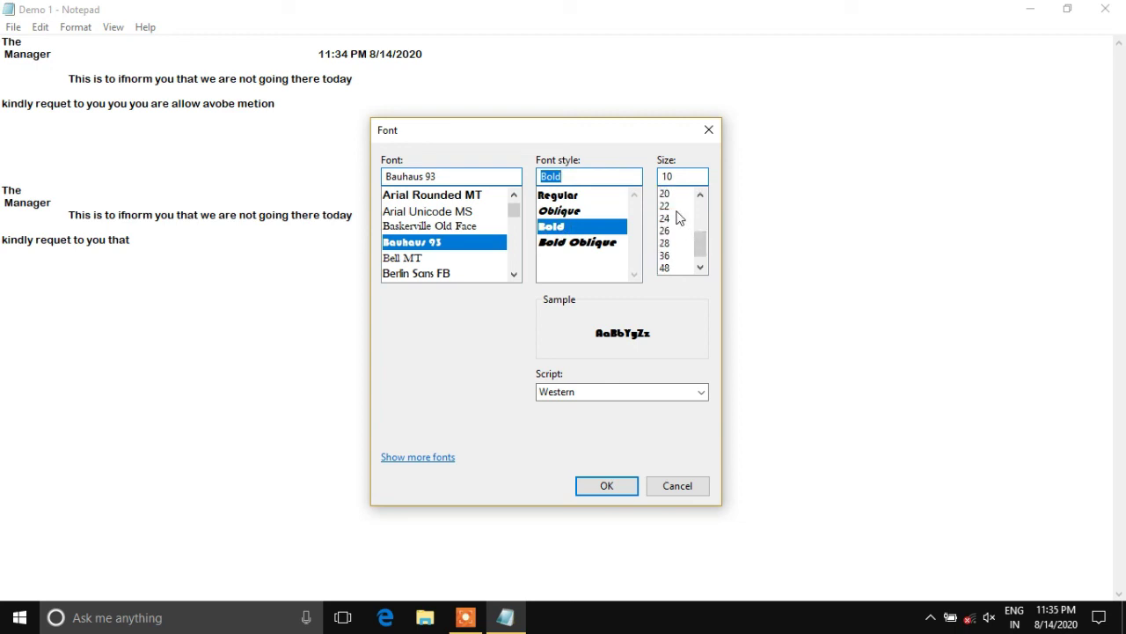
click(674, 207)
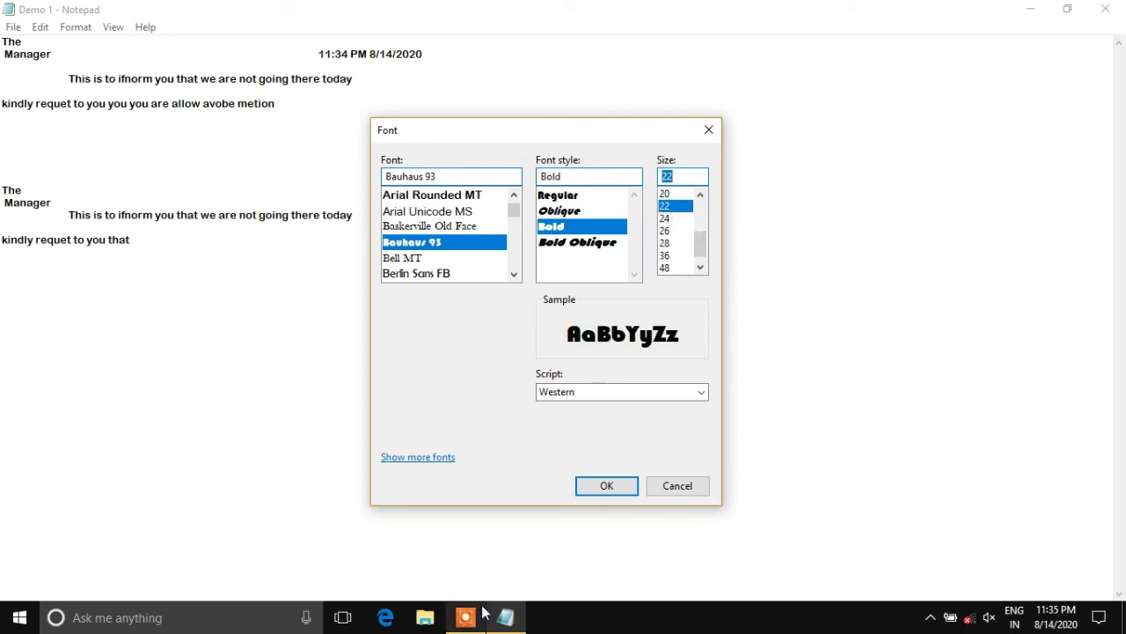
click(616, 486)
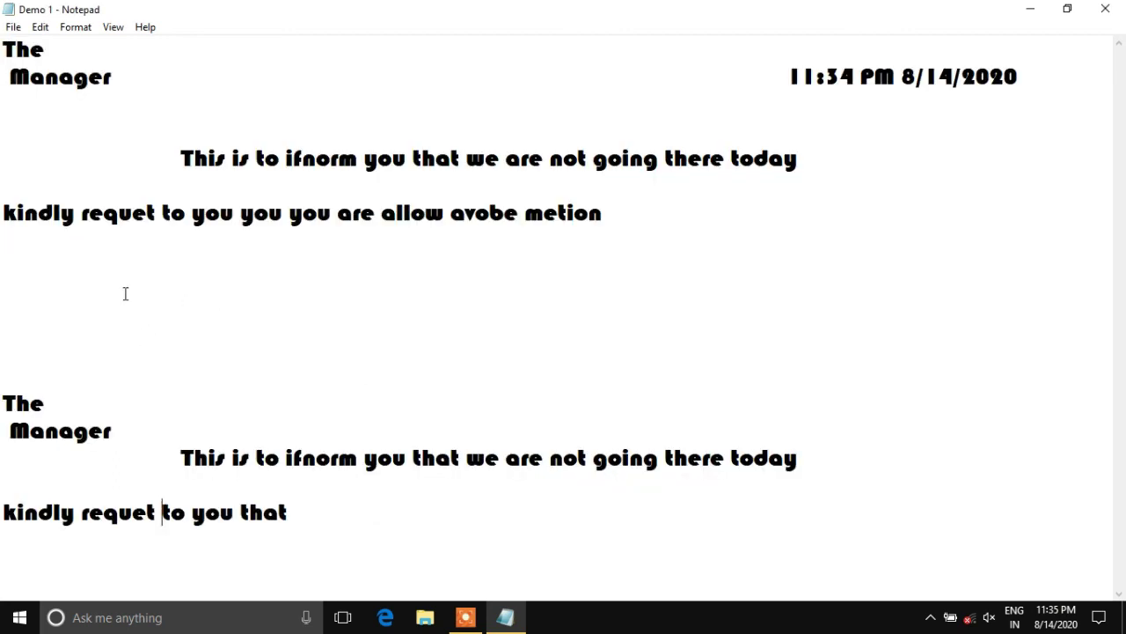
- Reopen the font settings to review them and accept them without changes
click(75, 29)
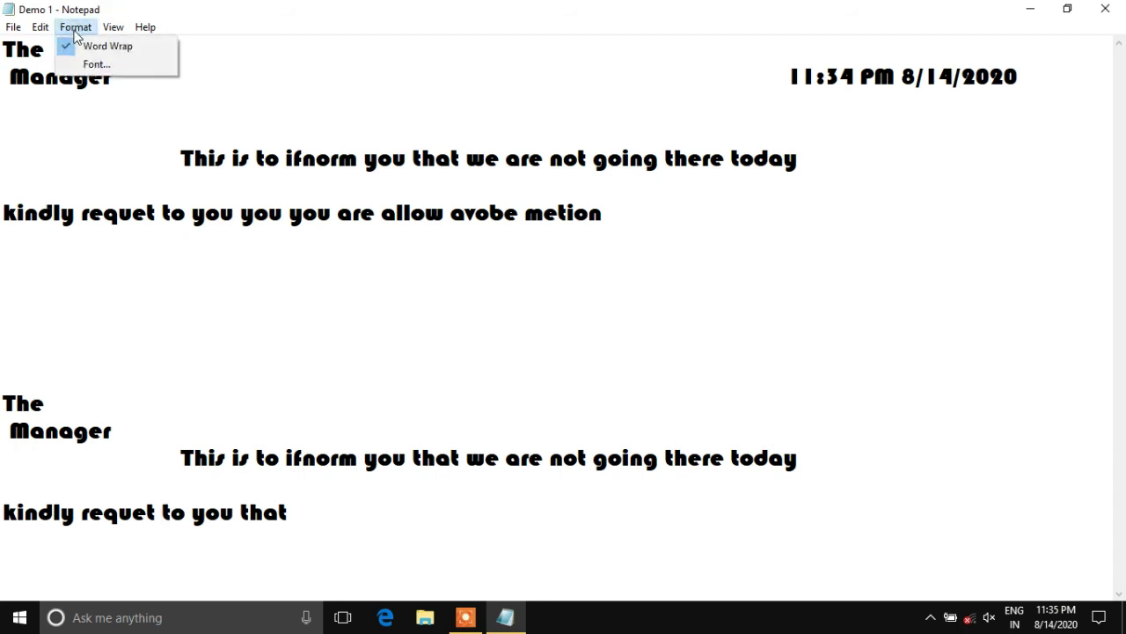
click(100, 64)
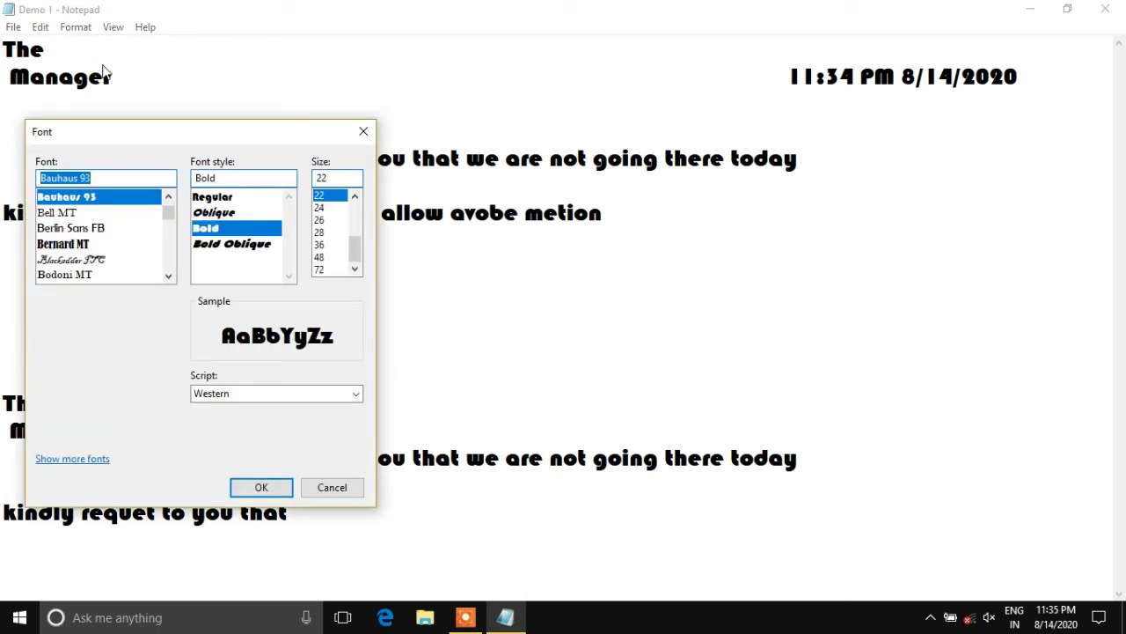
click(263, 486)
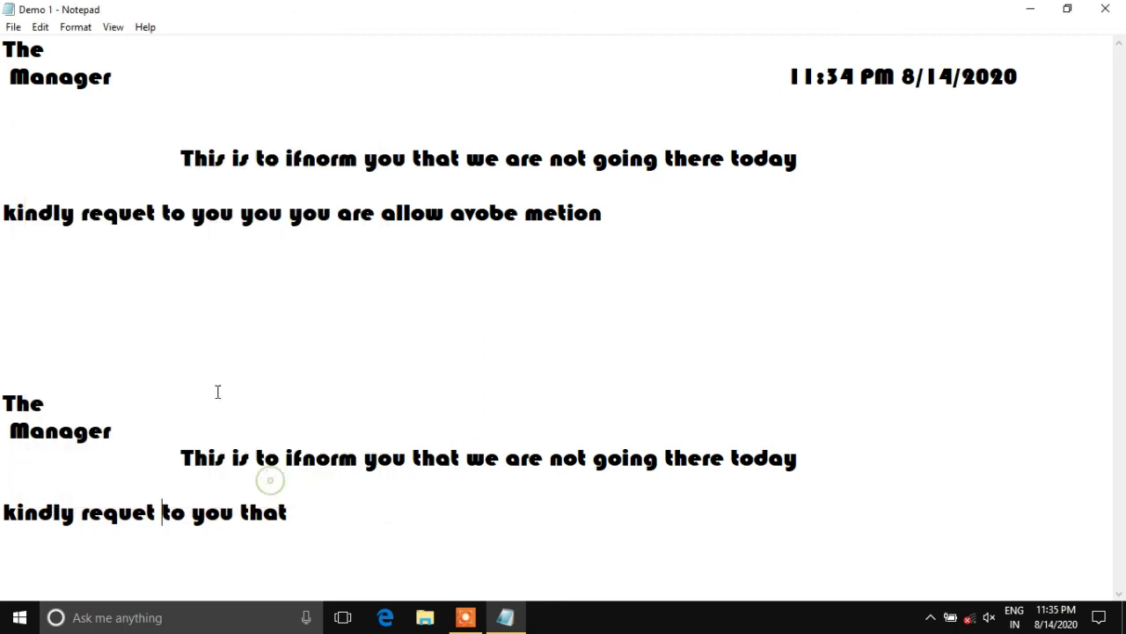
- Minimize the Demo 1 document window to show the desktop
click(115, 32)
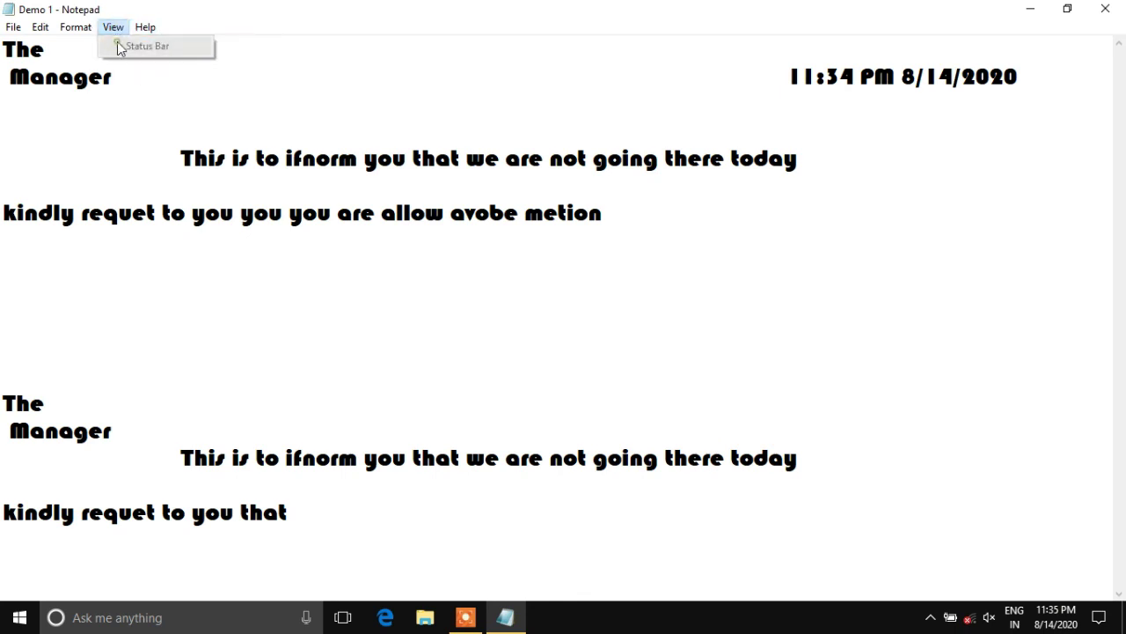
mouse_move(146, 27)
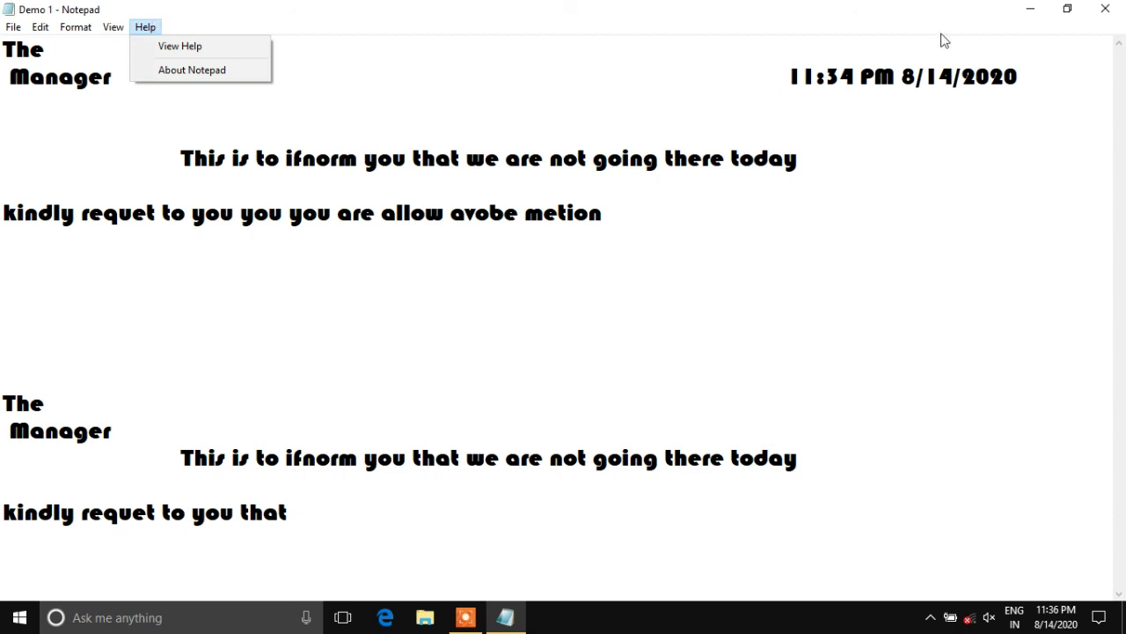
click(1034, 9)
click(1032, 9)
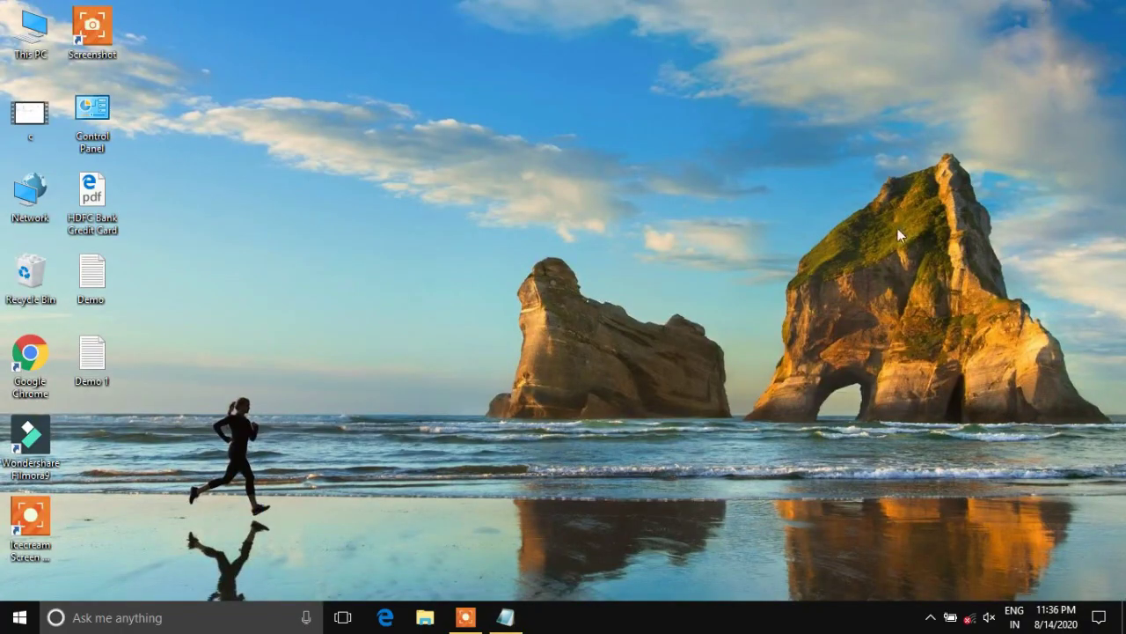